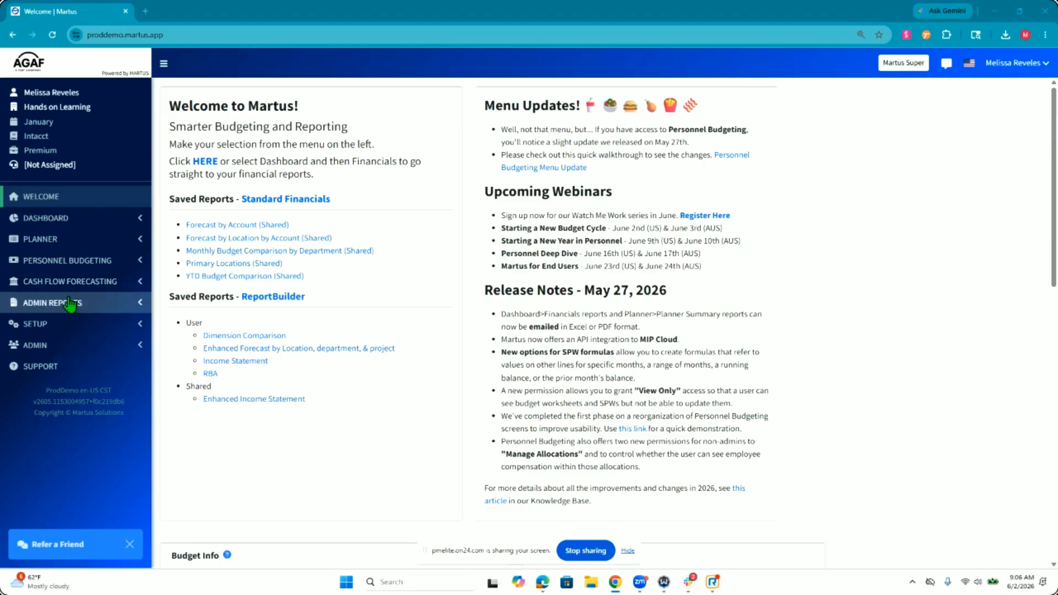
click(57, 326)
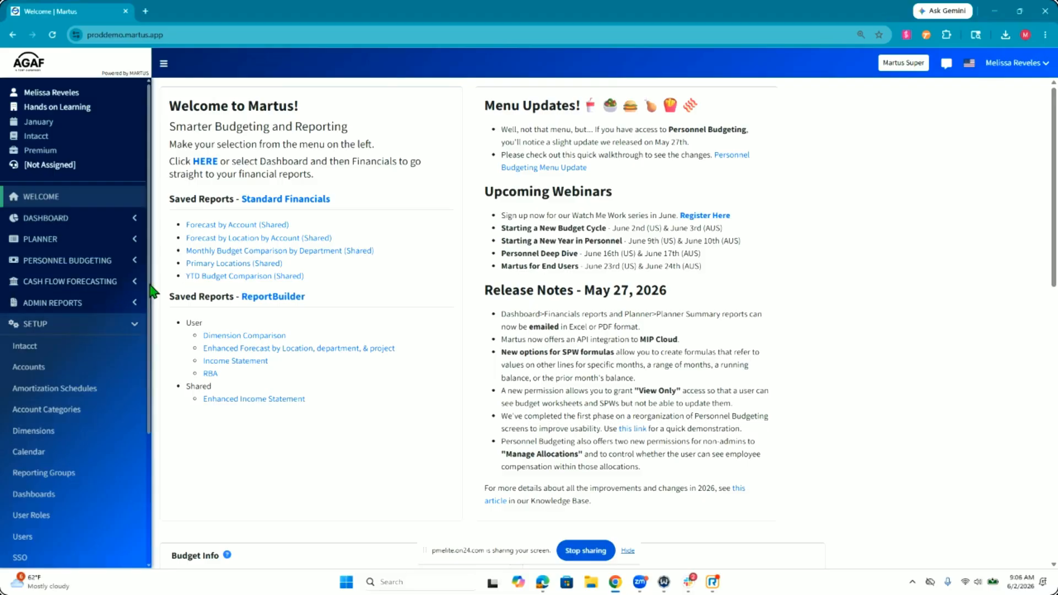
click(135, 325)
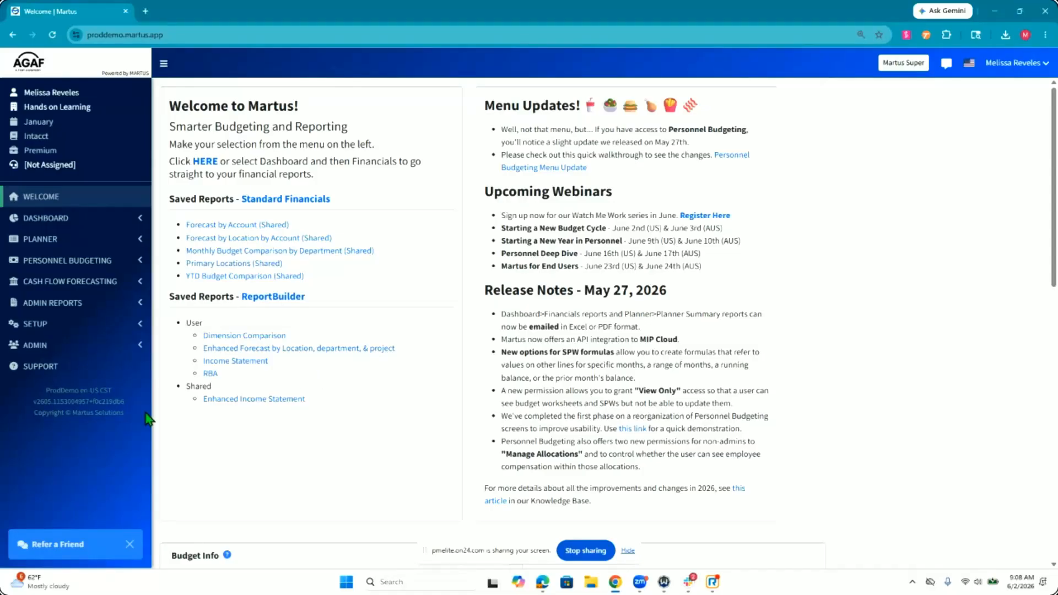
Step: Open Planner Setup and review the worksheet management and budget management lists for the 2027 working budget
click(104, 243)
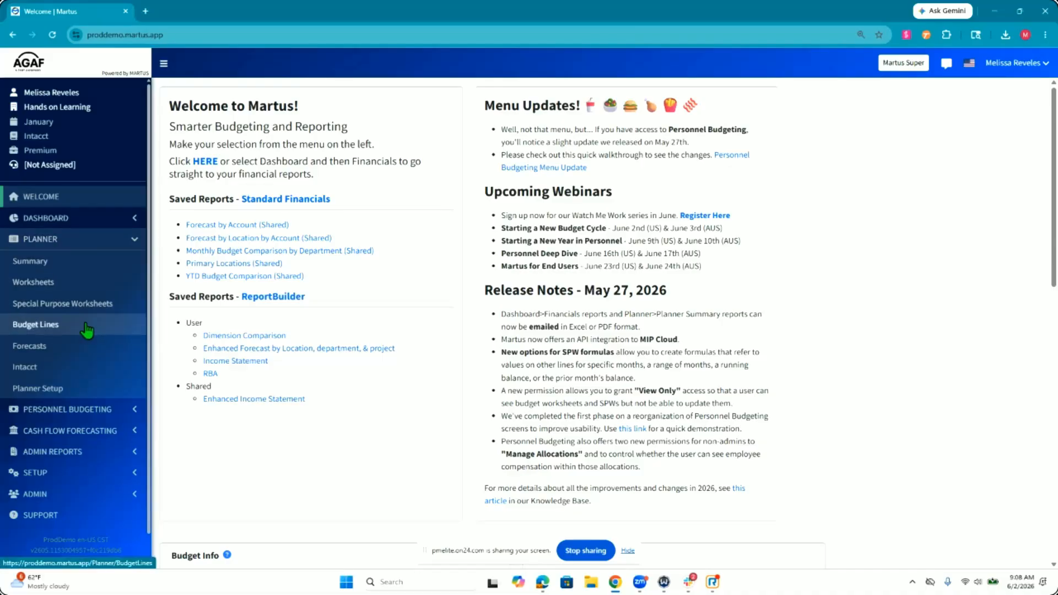
click(67, 390)
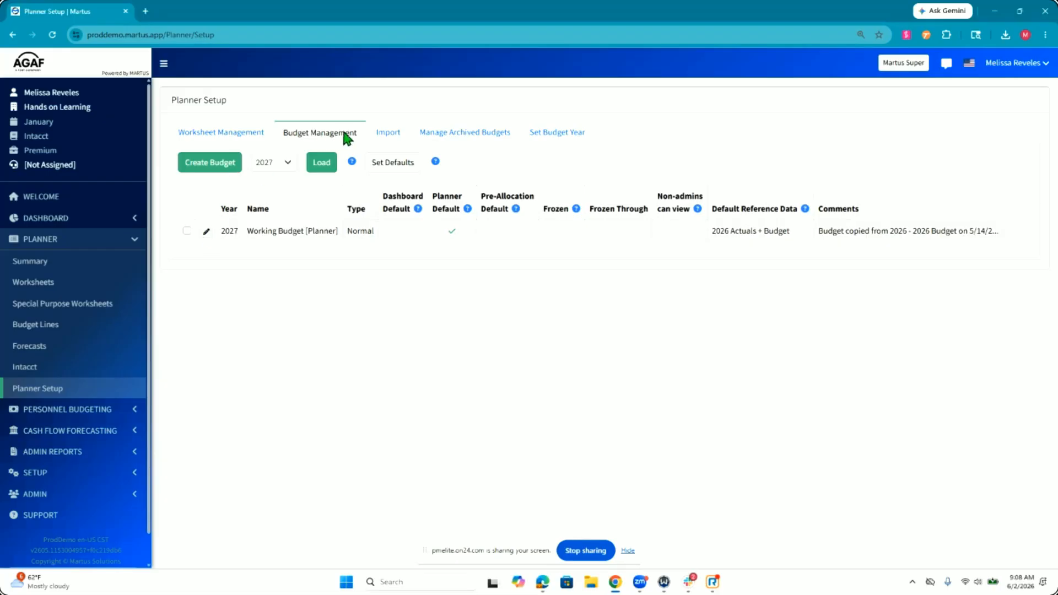
click(205, 133)
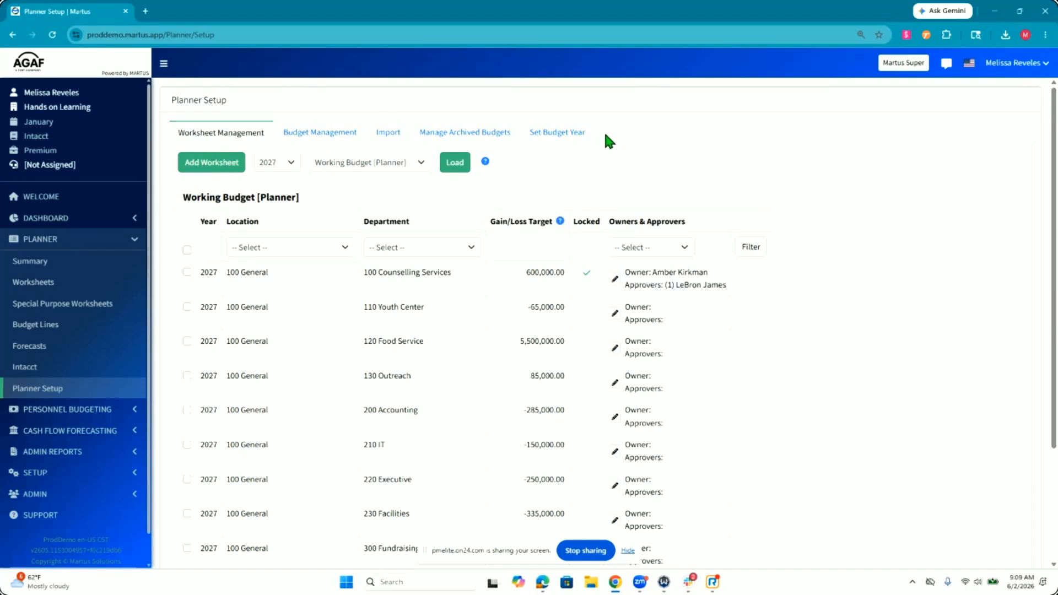
click(281, 132)
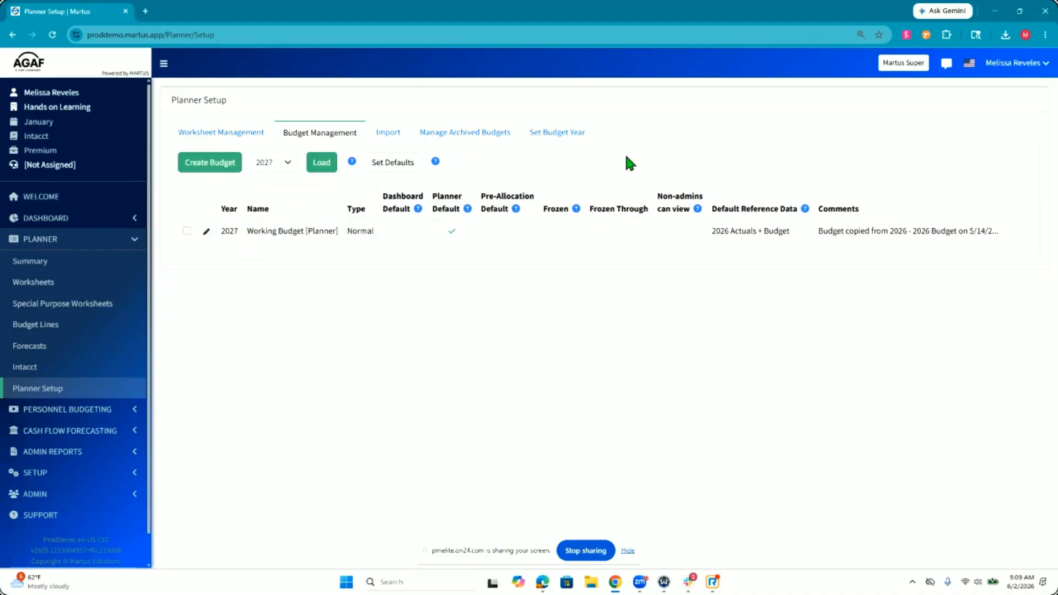
Step: Set 2026 as the default budget year in Planner Setup
click(556, 137)
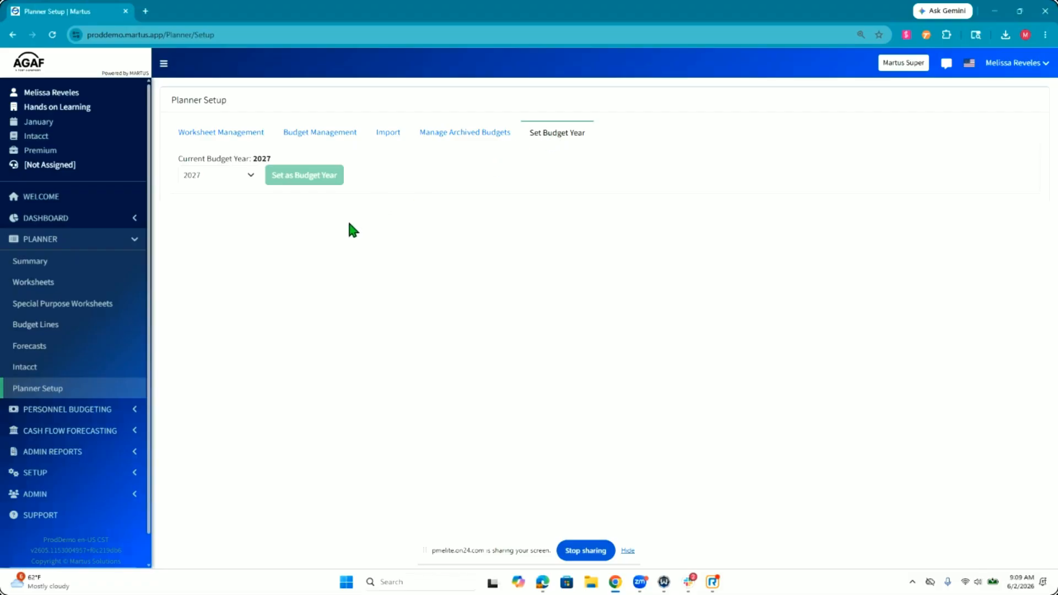
click(221, 177)
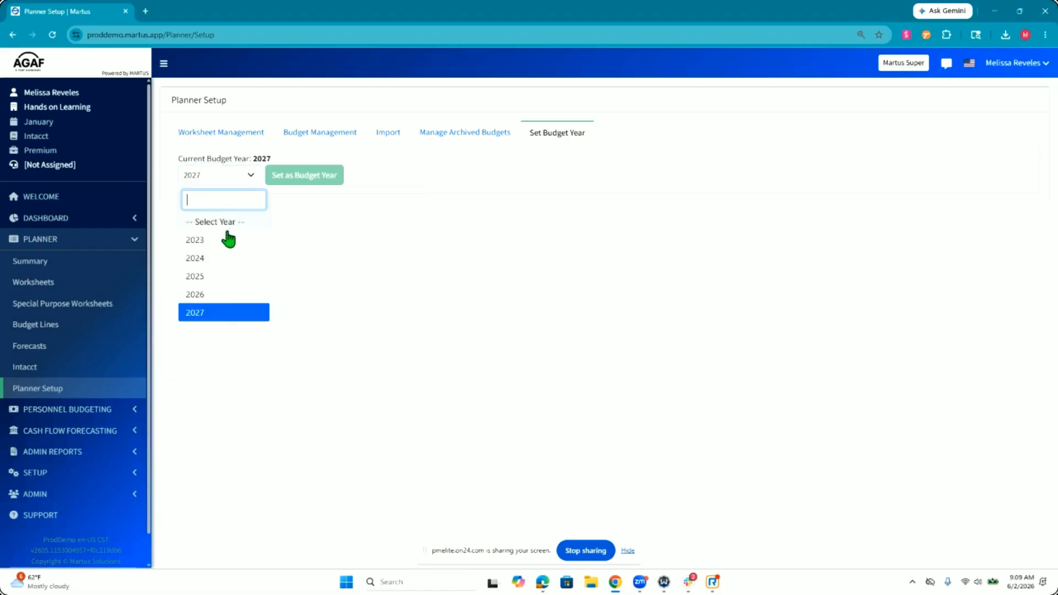
click(229, 293)
click(306, 178)
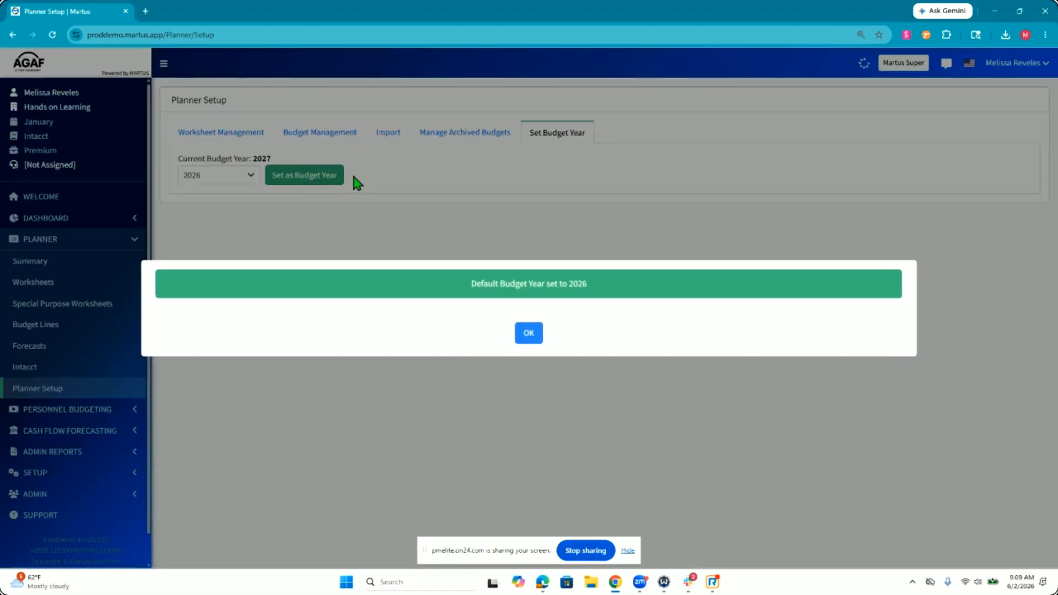
click(529, 333)
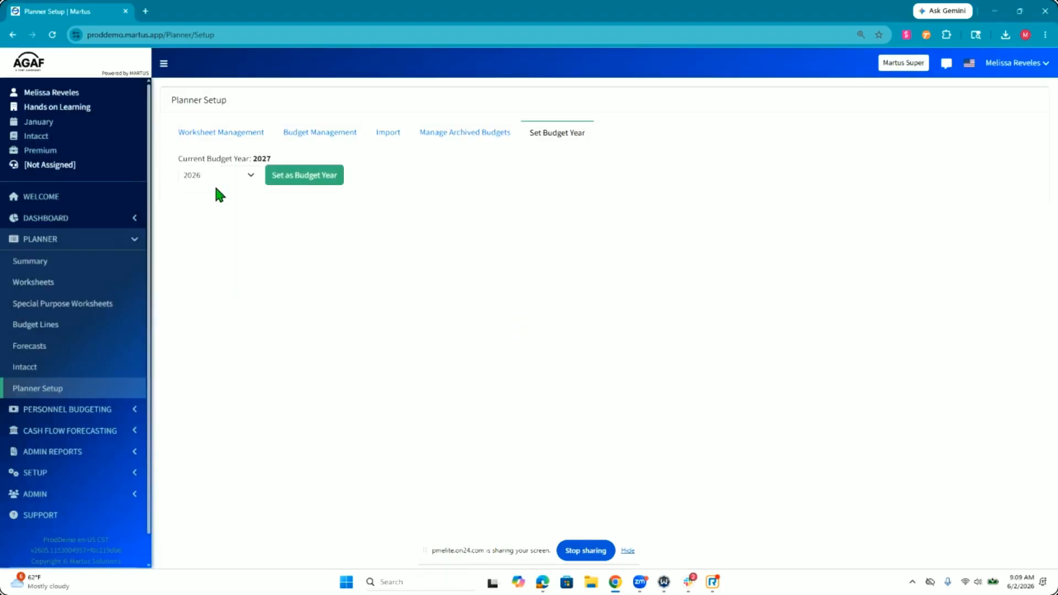
Step: Set the default budget year to 2027
click(244, 180)
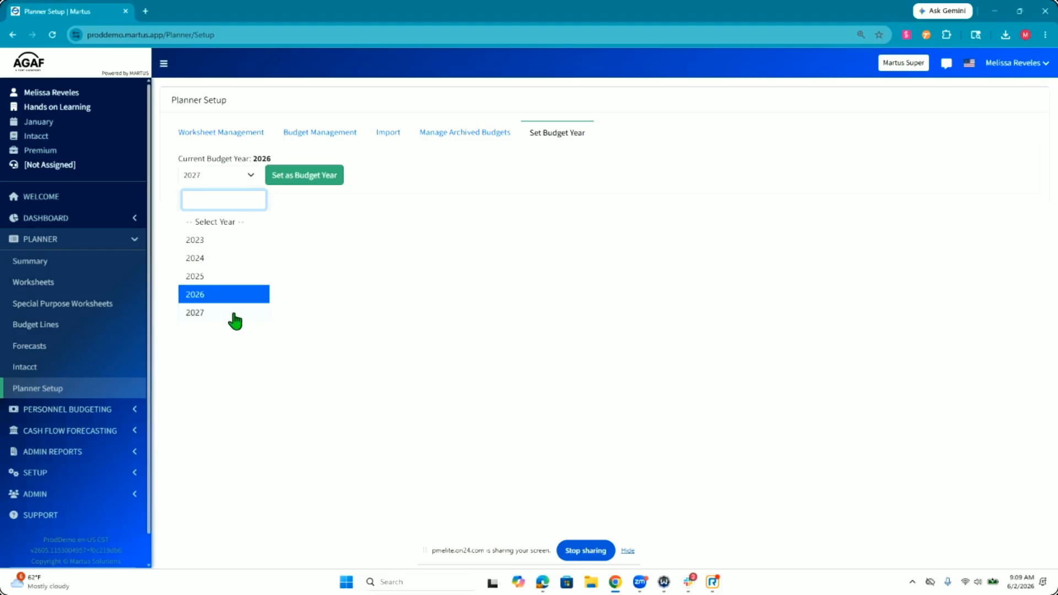
click(233, 314)
click(314, 181)
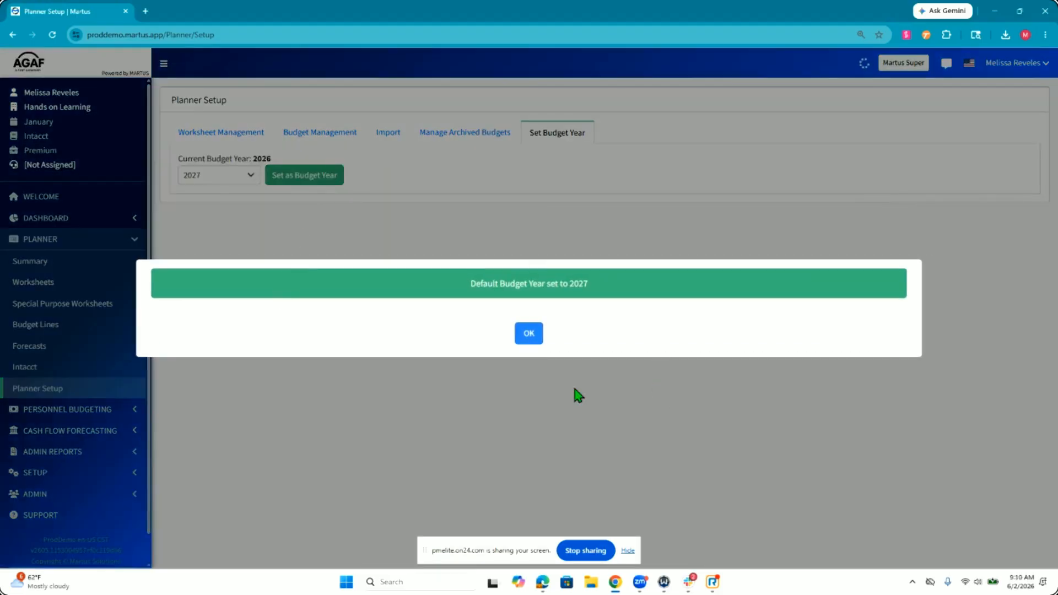
click(532, 334)
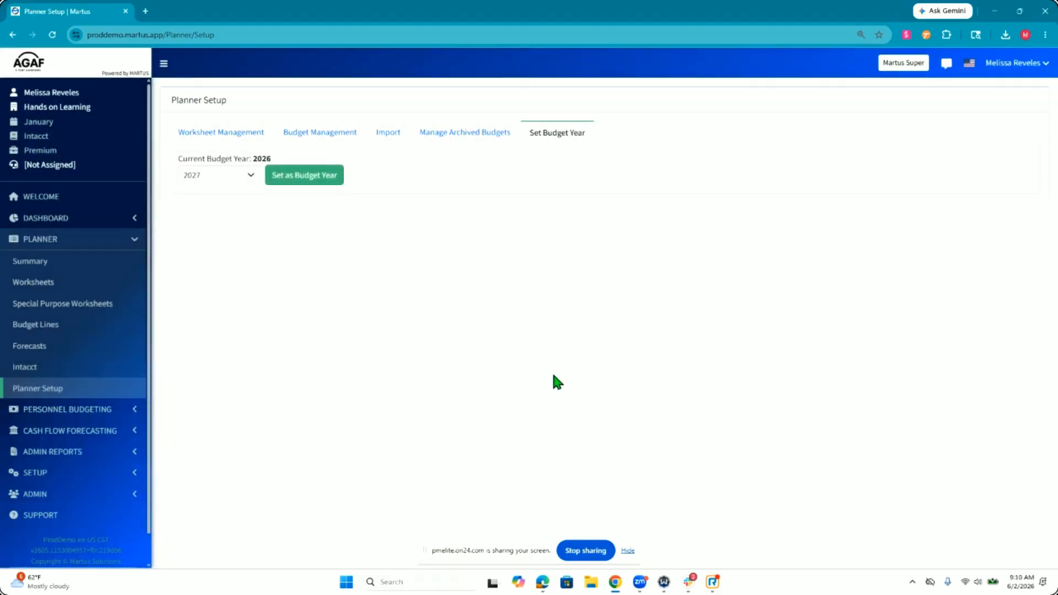
Step: Start creating a new 2027 budget in budget management and name it Working Budget 2
click(337, 144)
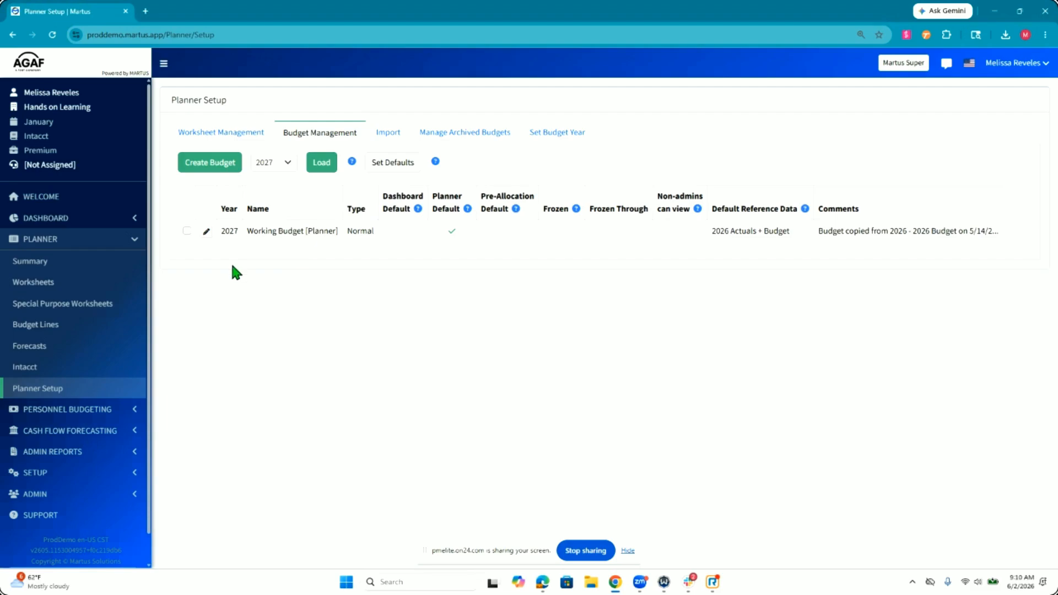
click(215, 168)
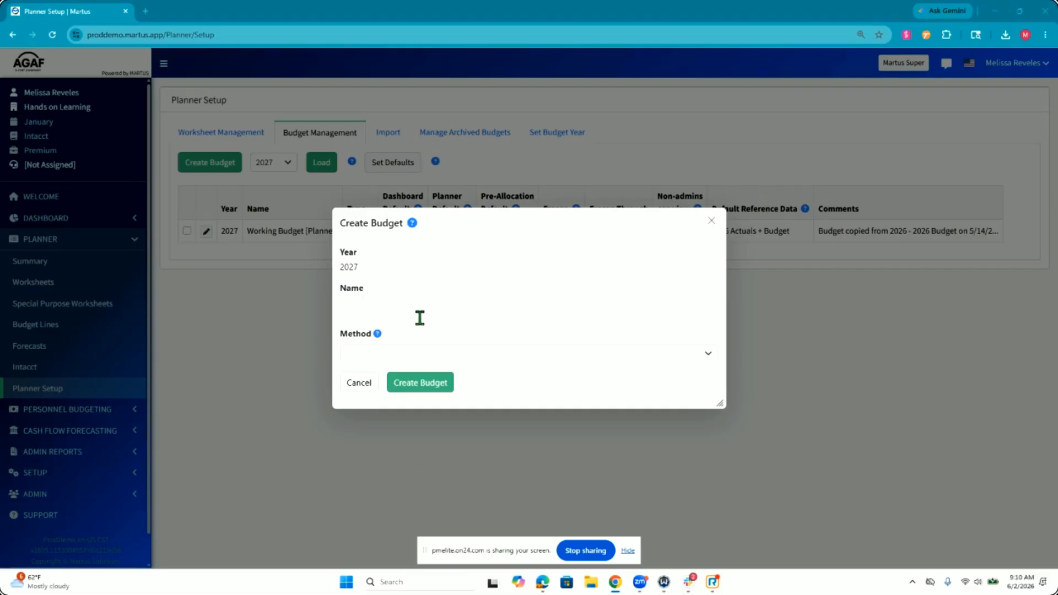
text(Working Budget)
click(423, 326)
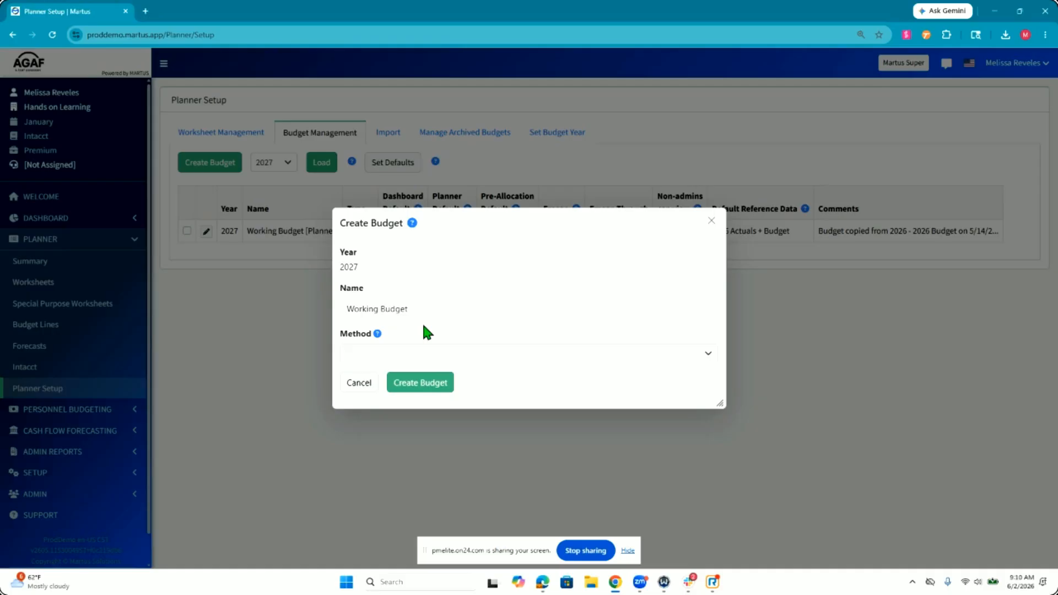
click(422, 318)
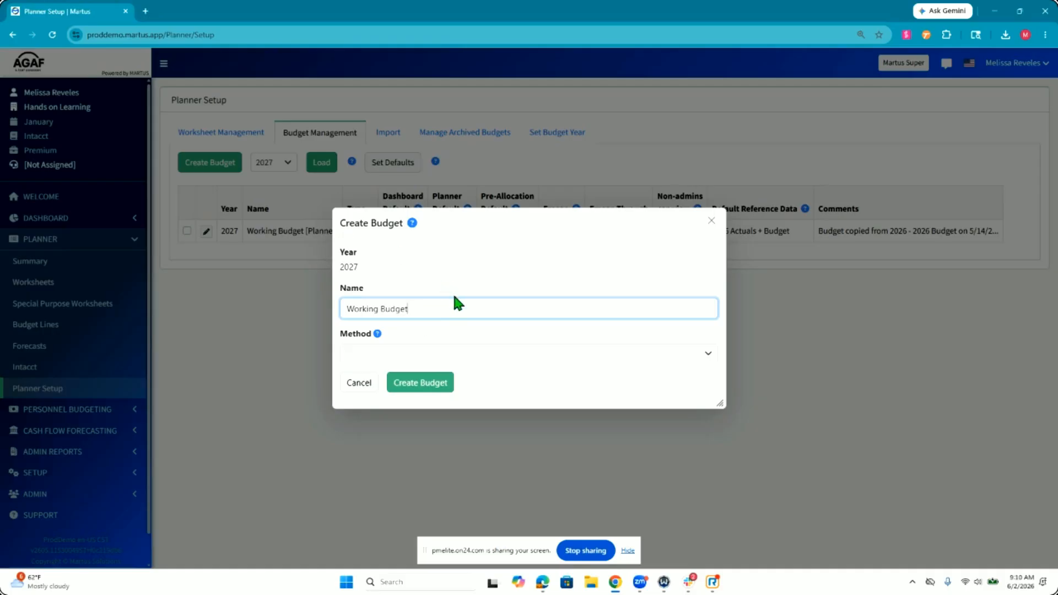
text(2)
Step: Choose the Copy Budget and Load Actuals method with 2026 Budget [Dashboard] from year 2026 as the existing budget
click(413, 356)
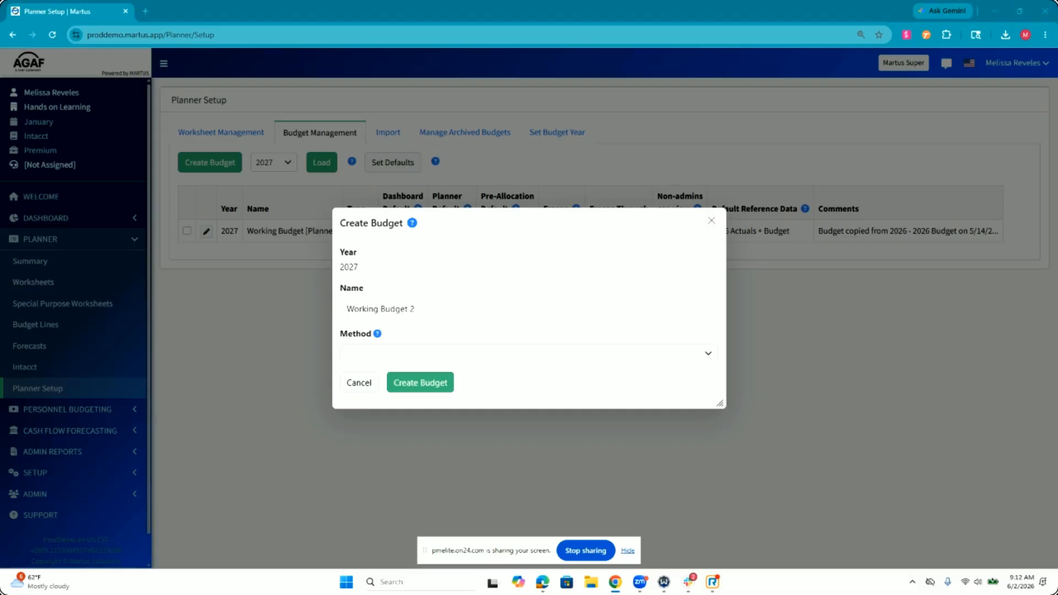
click(406, 353)
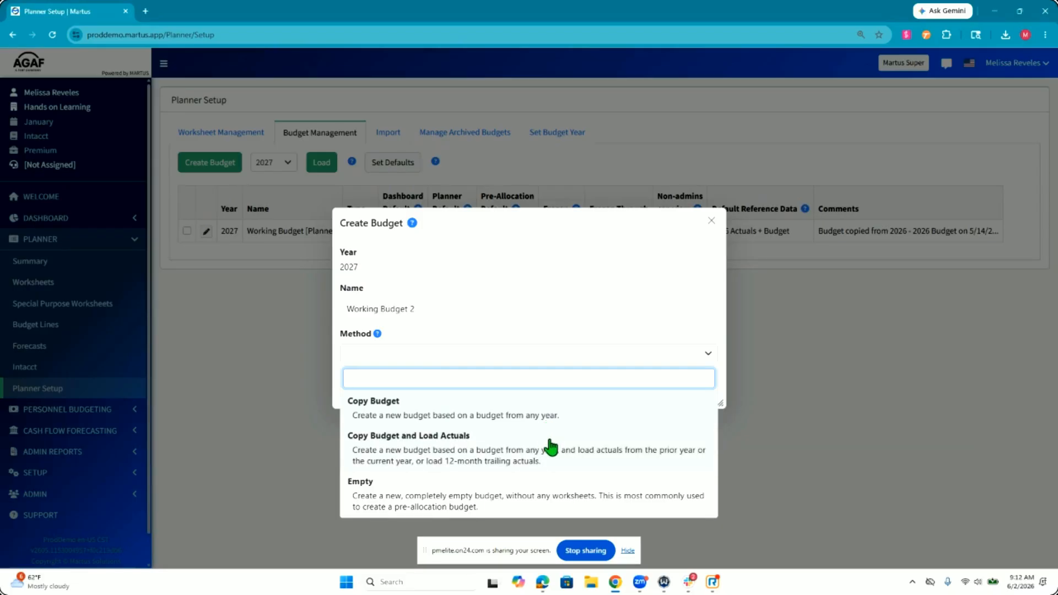
click(494, 450)
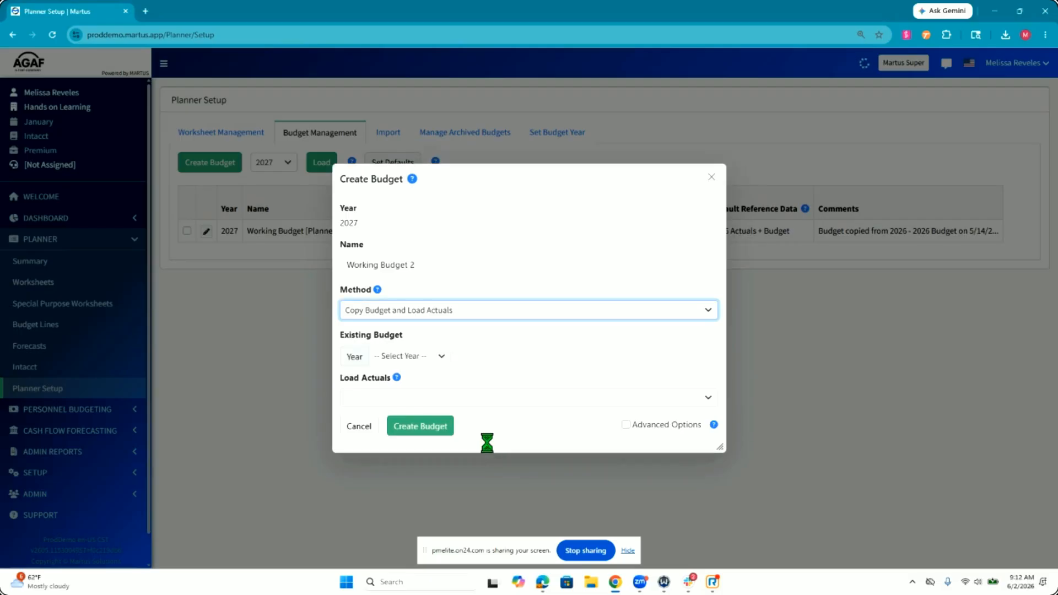
click(414, 357)
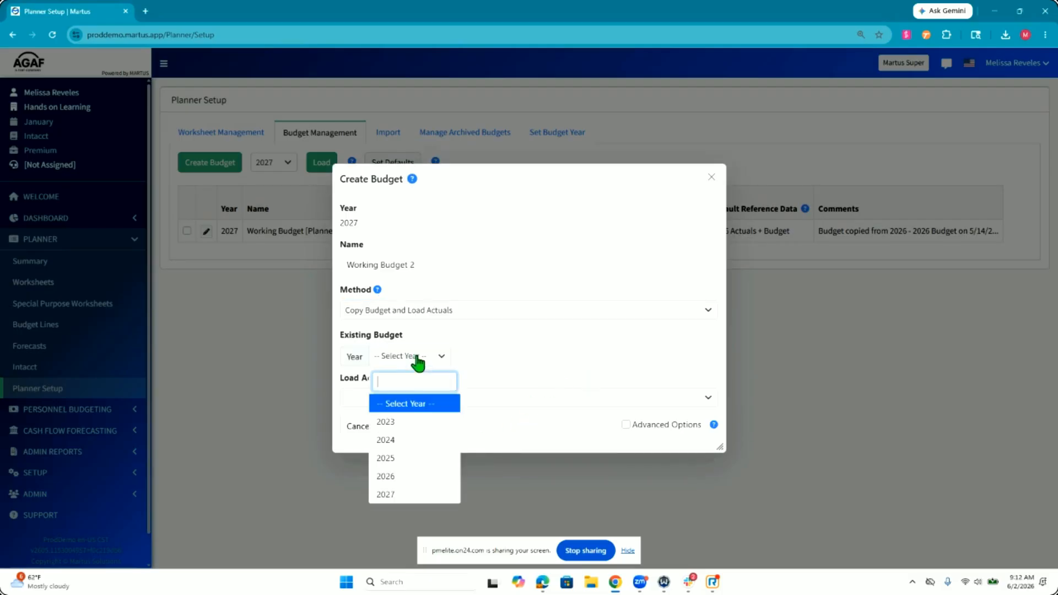
click(408, 477)
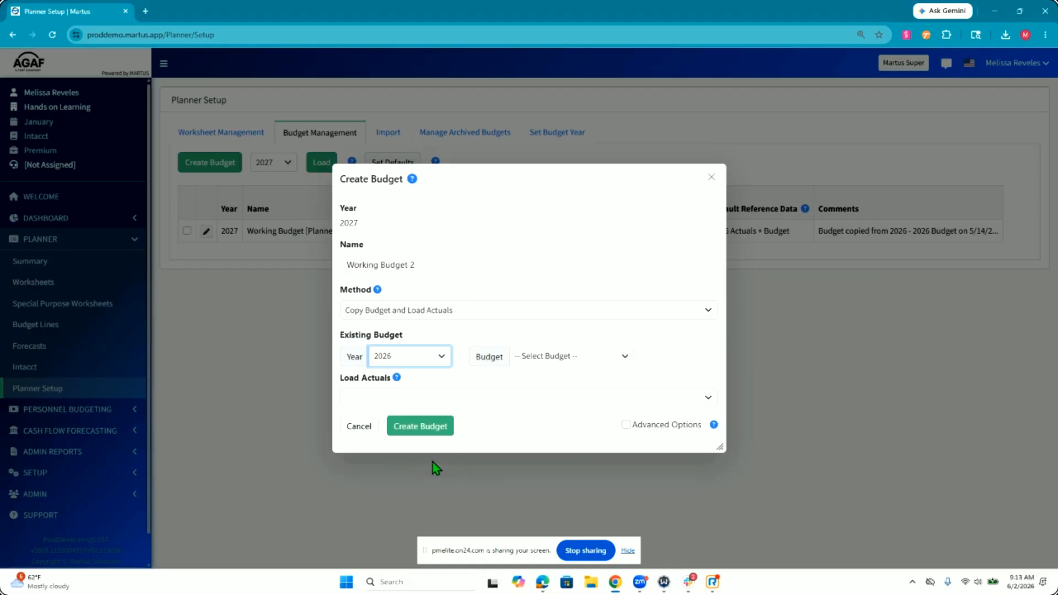
click(458, 326)
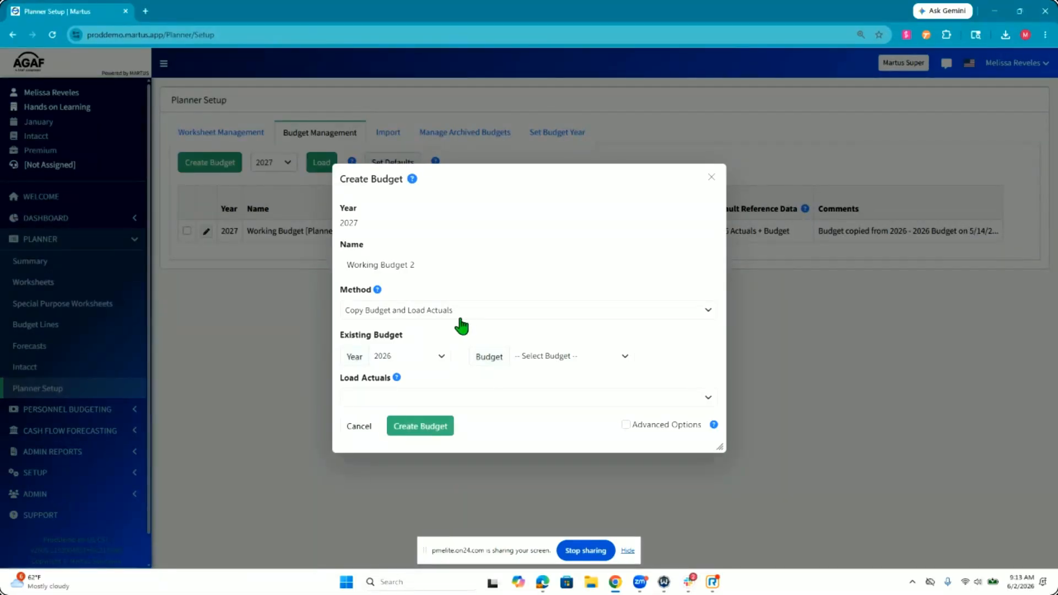
click(540, 361)
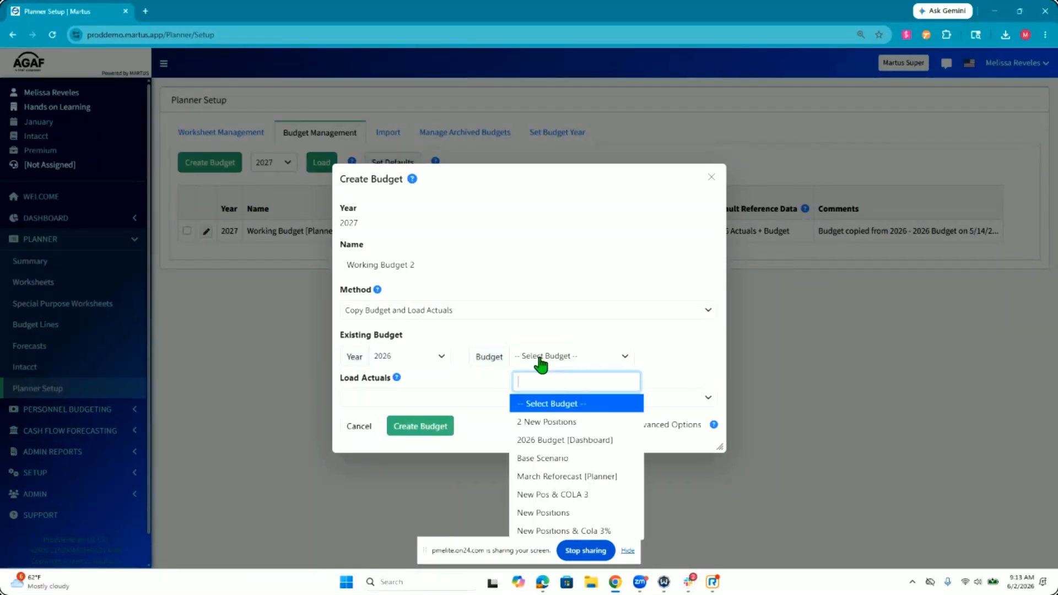
click(596, 439)
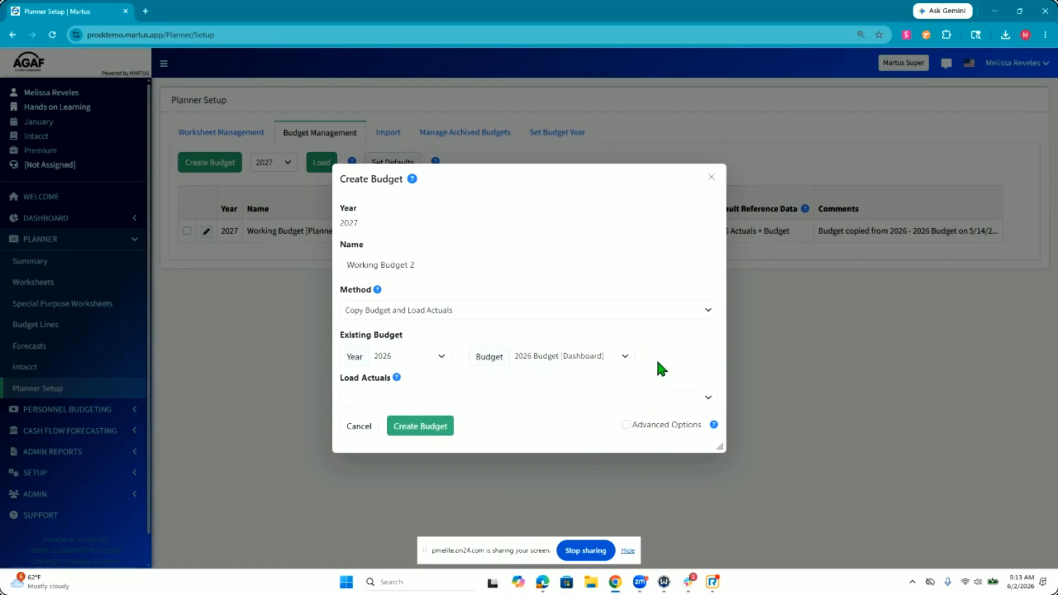
Step: Choose 2026 Actuals as the actuals to load, check the month they load through, and cancel the budget creation
click(546, 398)
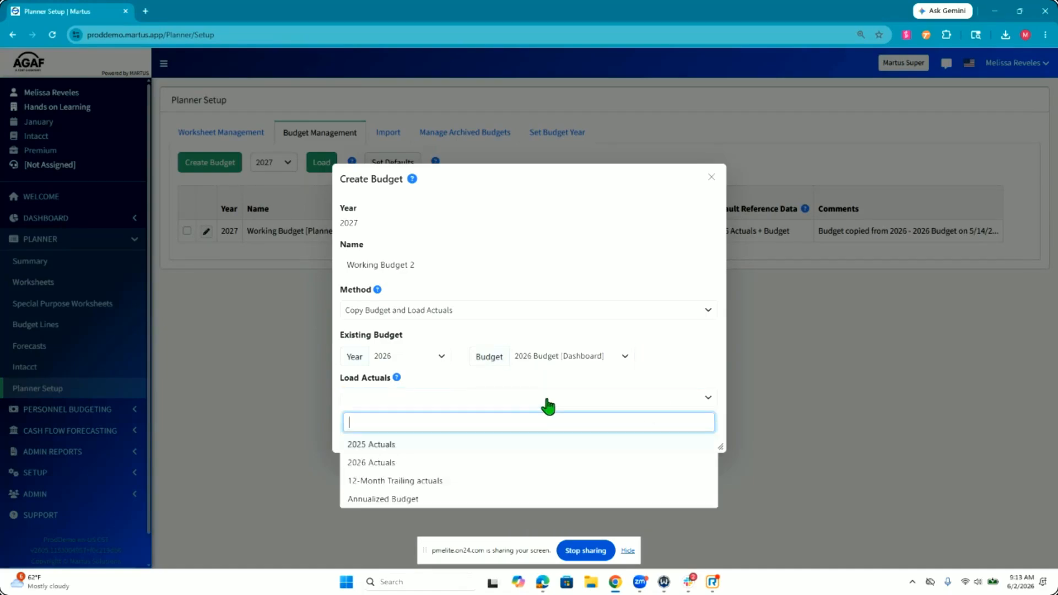
click(462, 464)
click(542, 428)
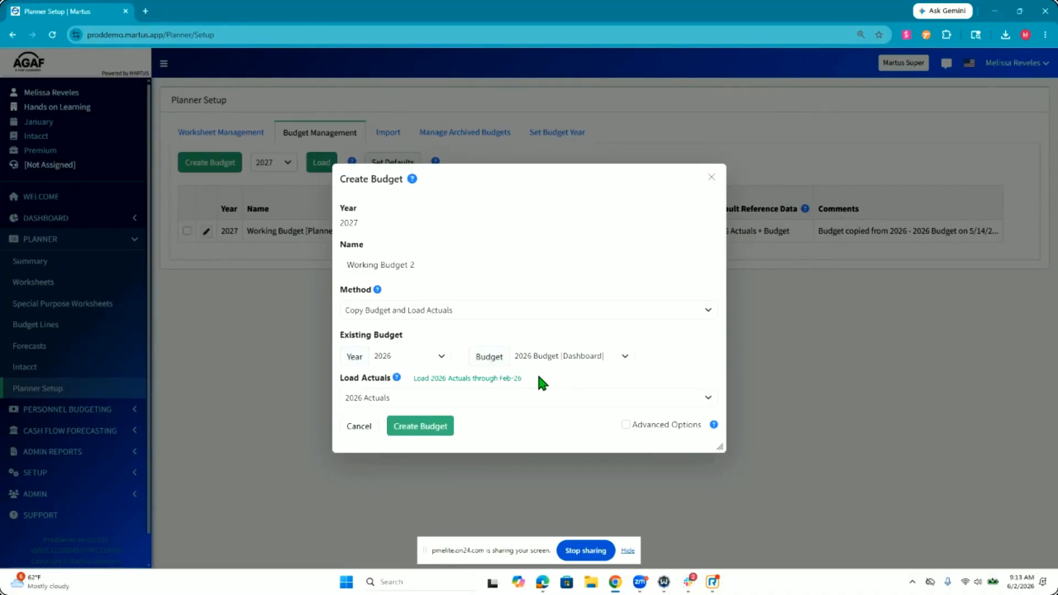
drag(521, 379, 499, 380)
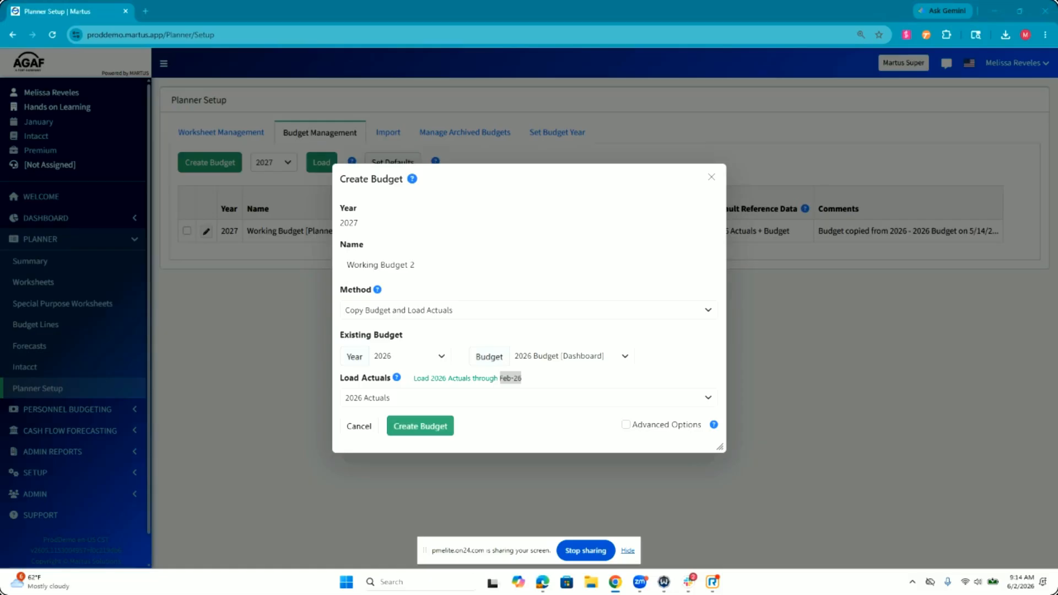
click(521, 377)
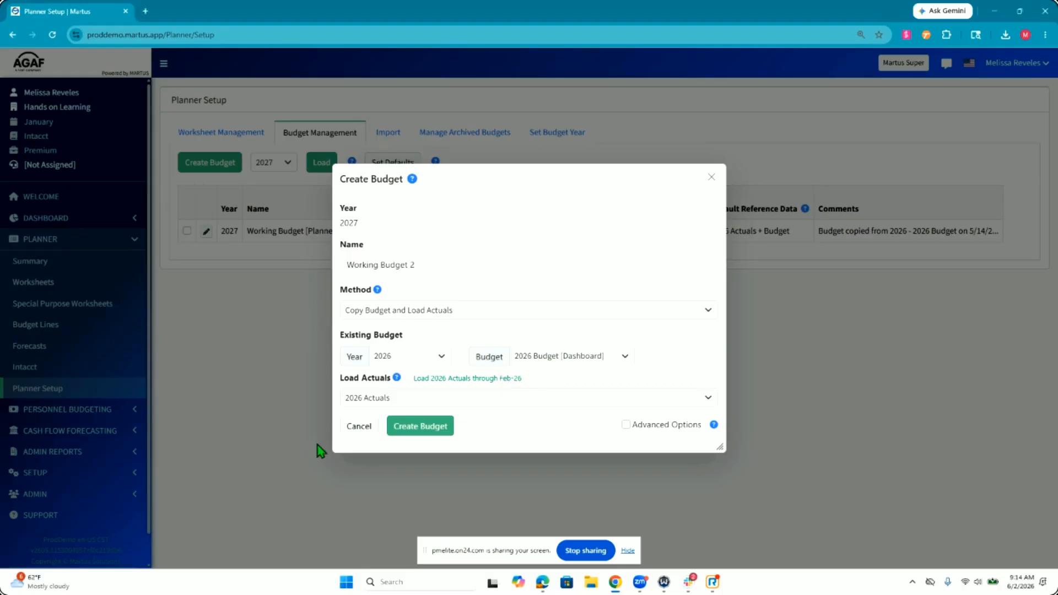
click(359, 426)
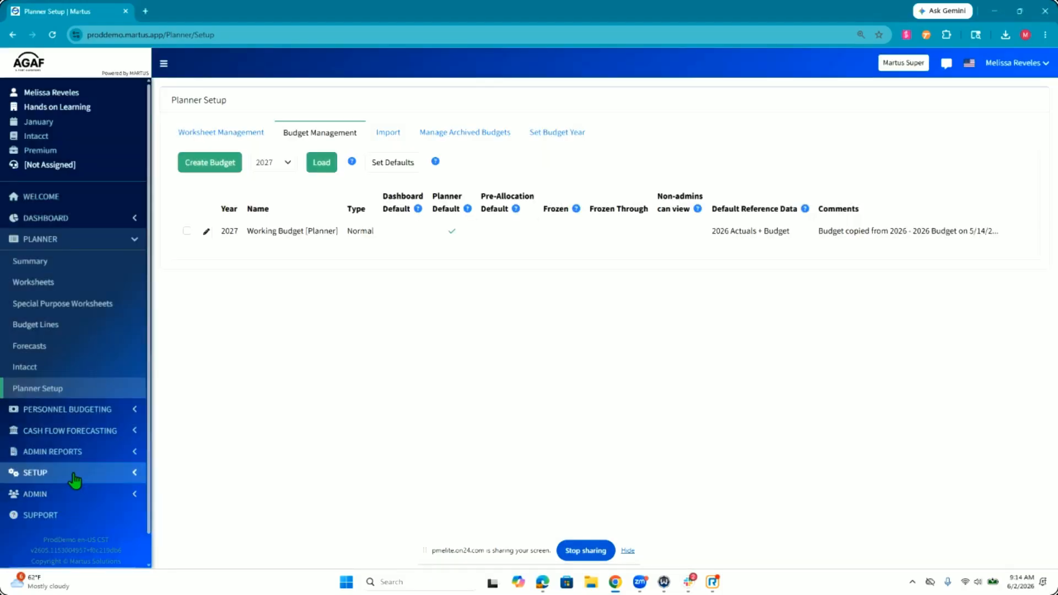
Step: Open the Calendar setup in a new browser tab and review its default month and Auto Set settings
click(75, 474)
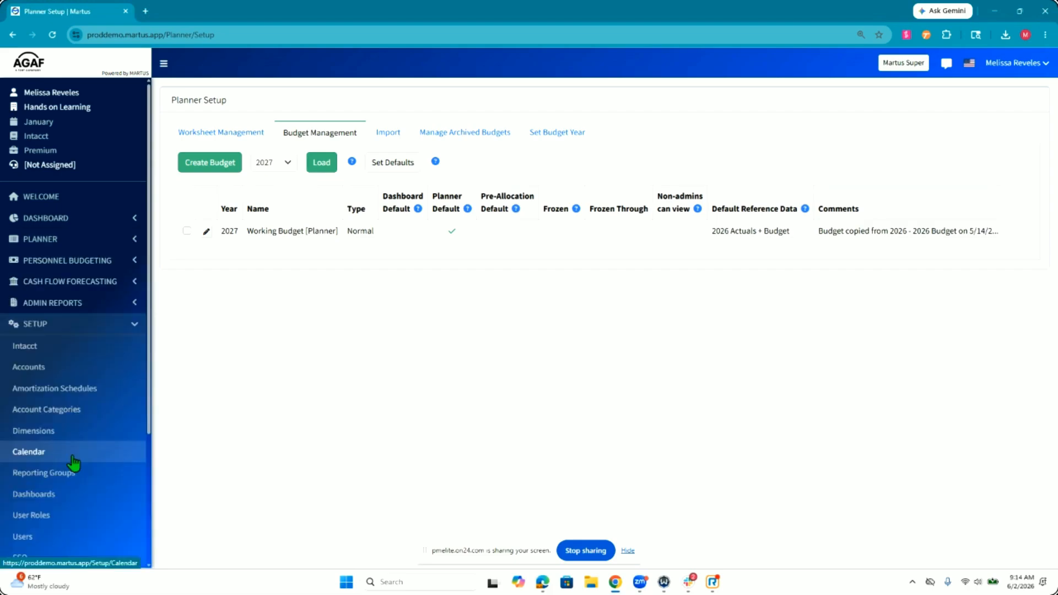
click(73, 462)
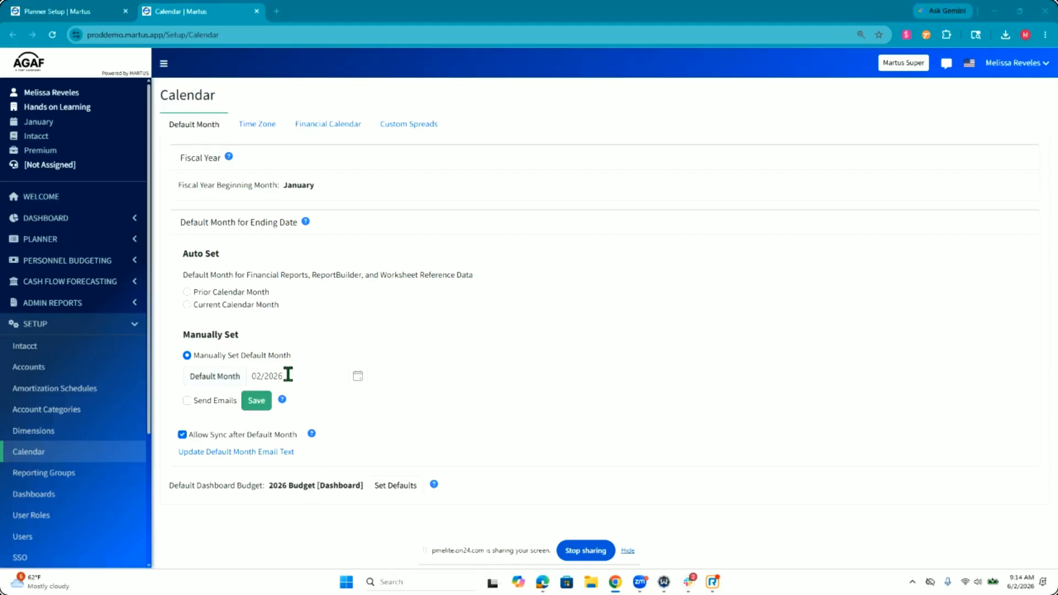
click(97, 12)
click(145, 12)
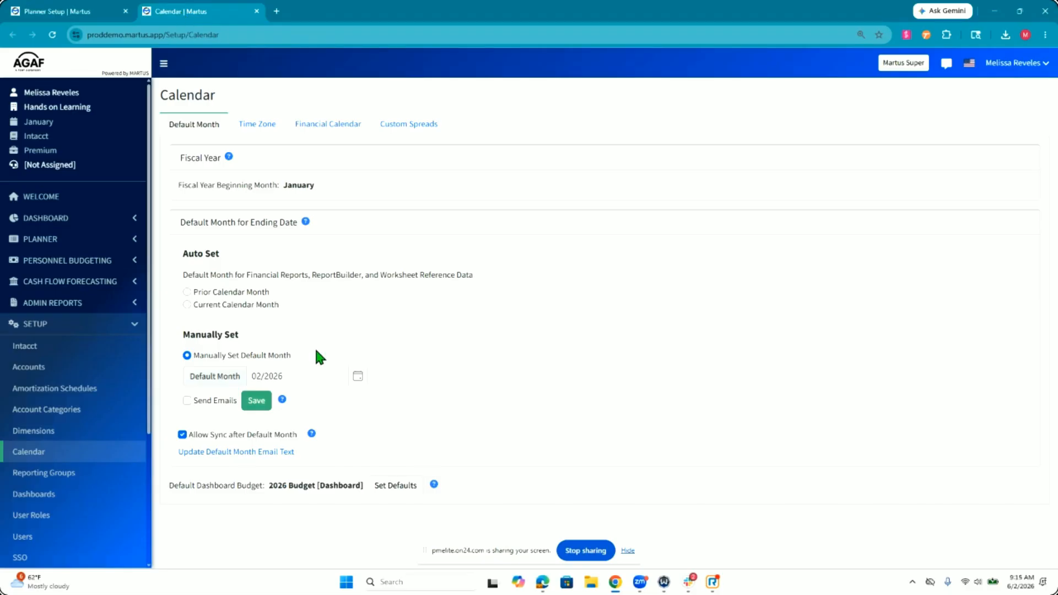
triple_click(204, 251)
click(250, 248)
Step: Try the Auto Set options Prior Calendar Month and Current Calendar Month, entering 5 as the day of the month
click(214, 294)
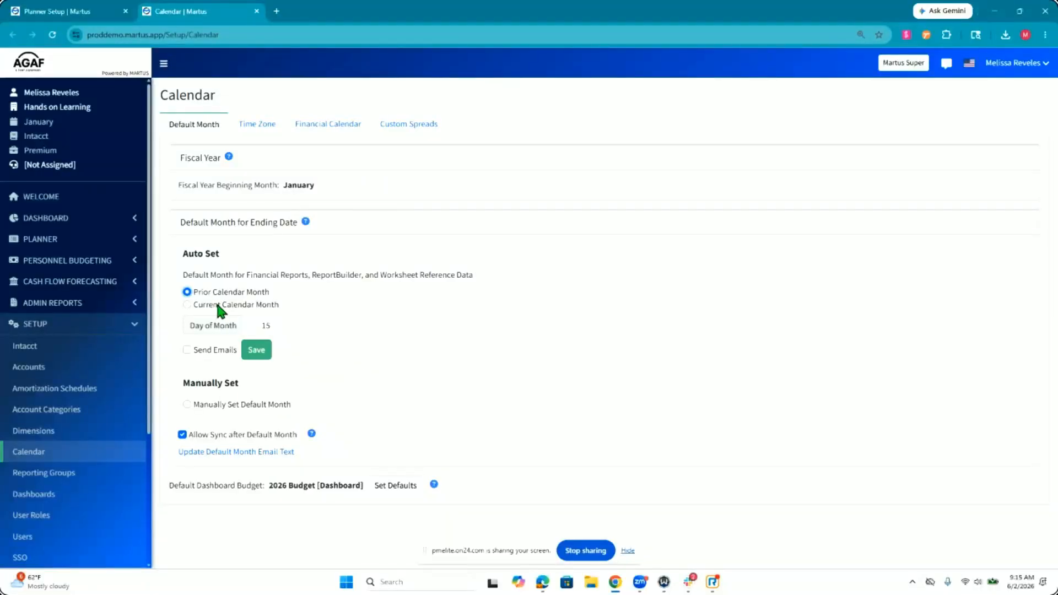
click(276, 324)
click(316, 335)
click(275, 306)
click(277, 331)
text(5)
click(334, 335)
Step: Try Prior Calendar Month again with its day of month setting, and return to Manually Set Default Month
click(246, 291)
click(283, 328)
click(277, 340)
click(279, 326)
click(274, 337)
click(279, 329)
click(279, 327)
click(271, 344)
click(240, 404)
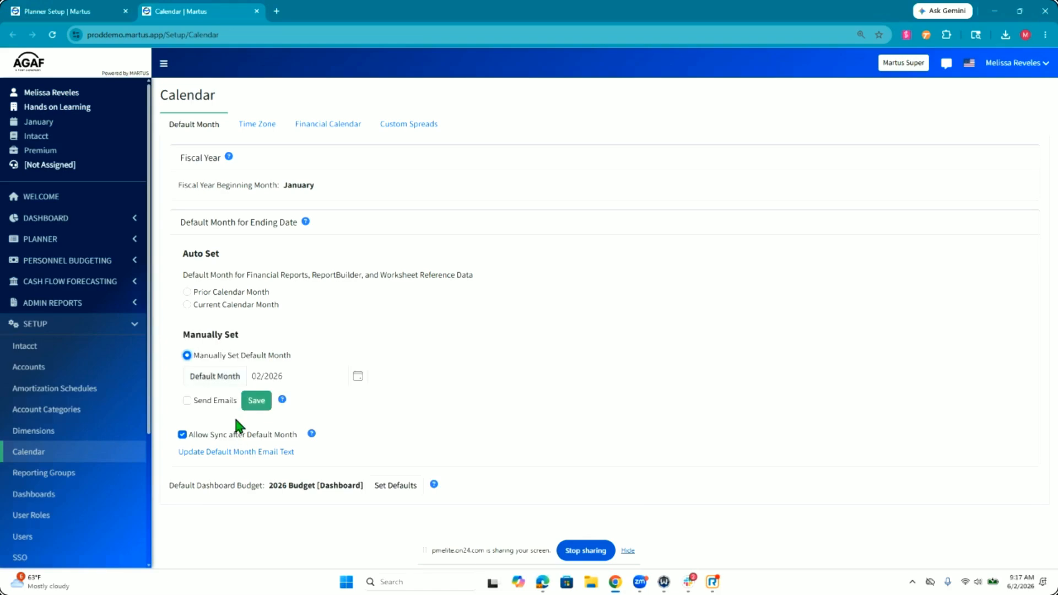
Step: Save 02/2026 as the manually set default month, without sending emails
click(257, 404)
click(529, 333)
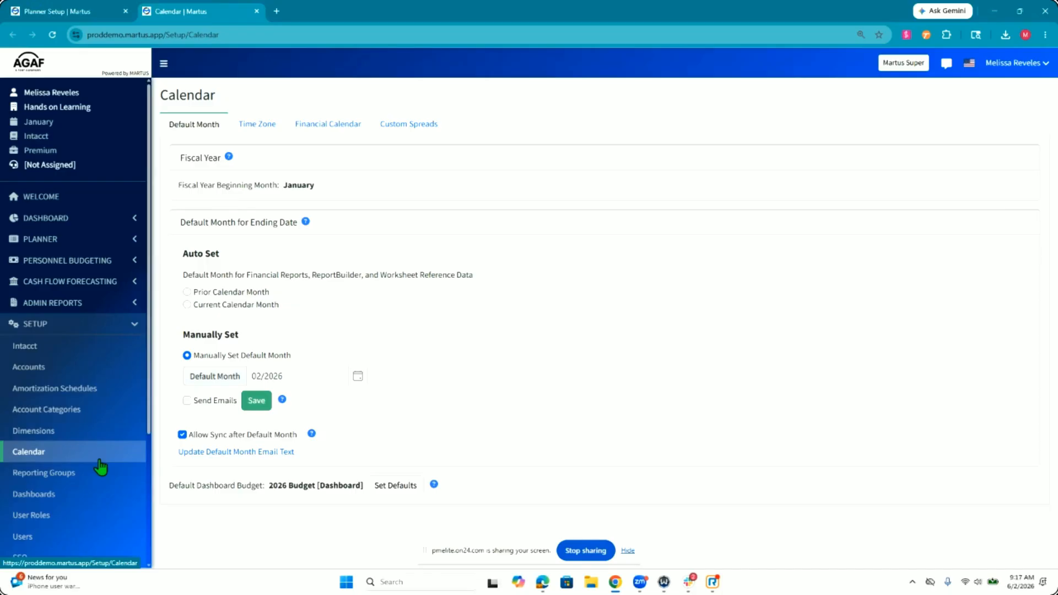
scroll(100, 467, down, 2)
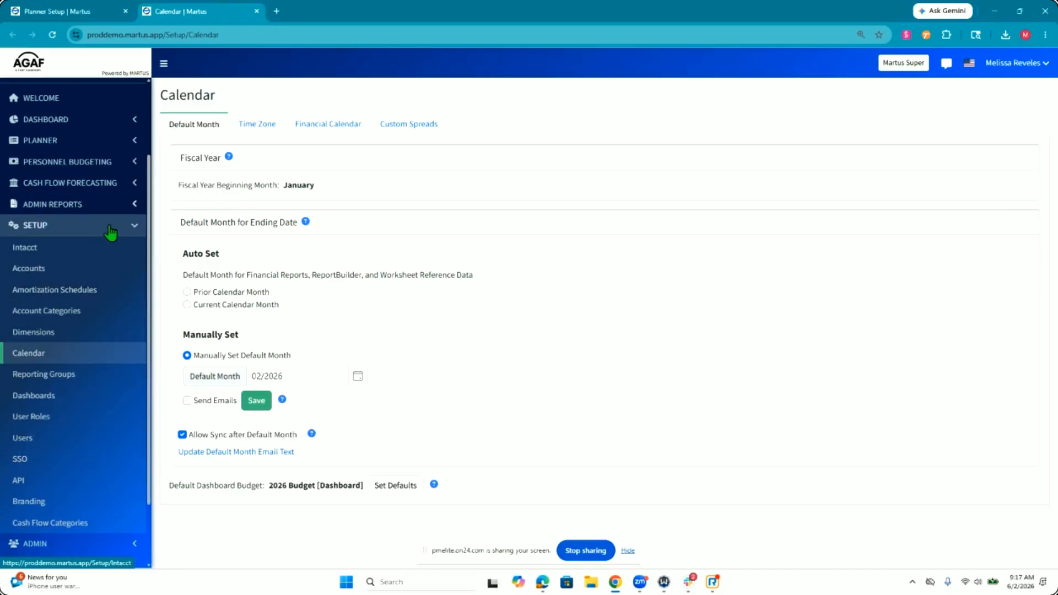
scroll(112, 291, up, 2)
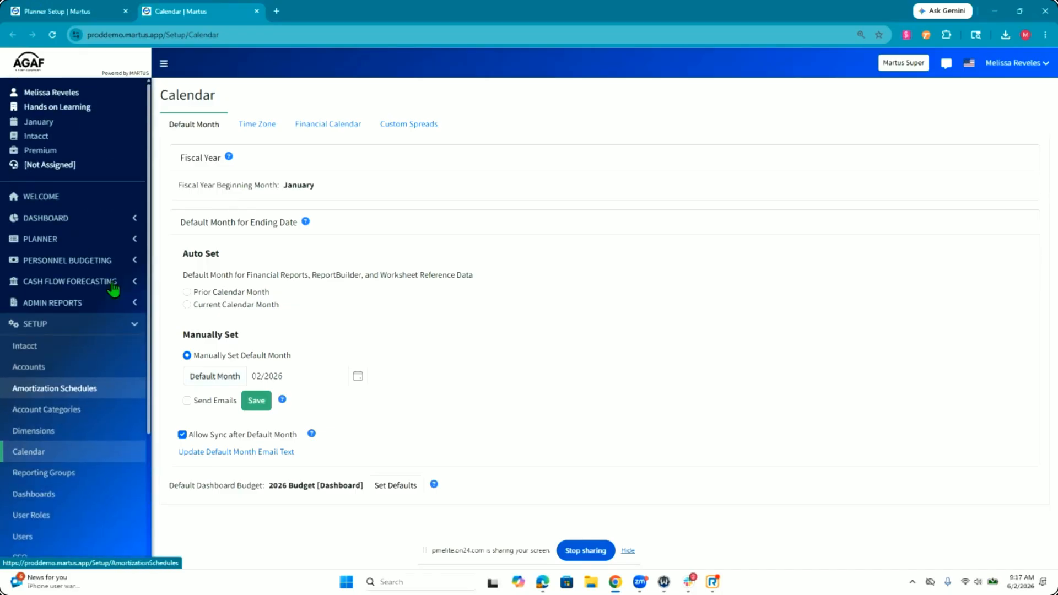
Step: Return to Planner Setup and start a 2027 budget named Working Budget 2 using the Copy Budget and Load Actuals method
click(37, 4)
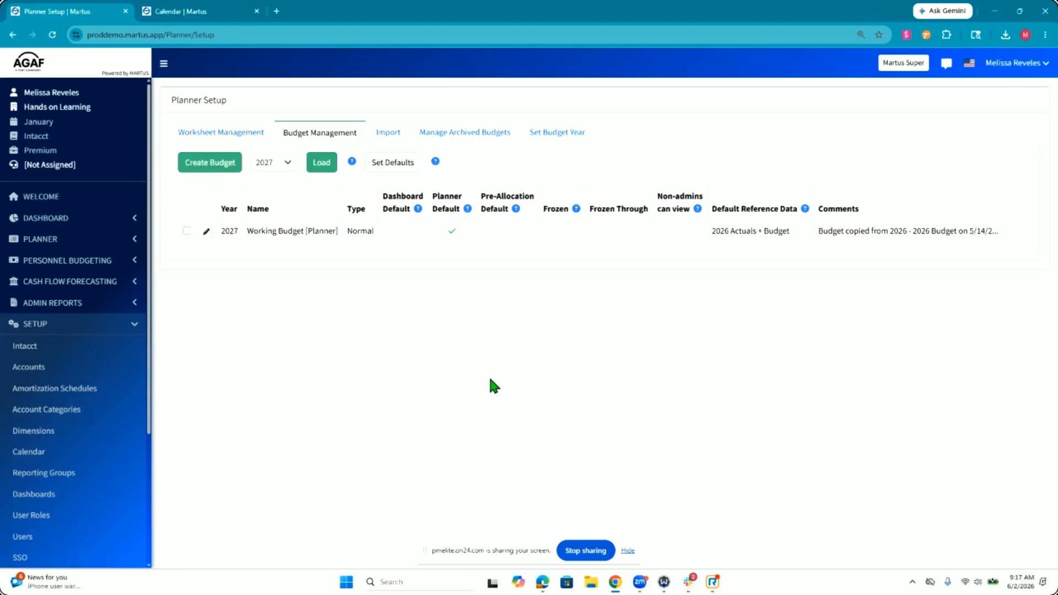
click(224, 170)
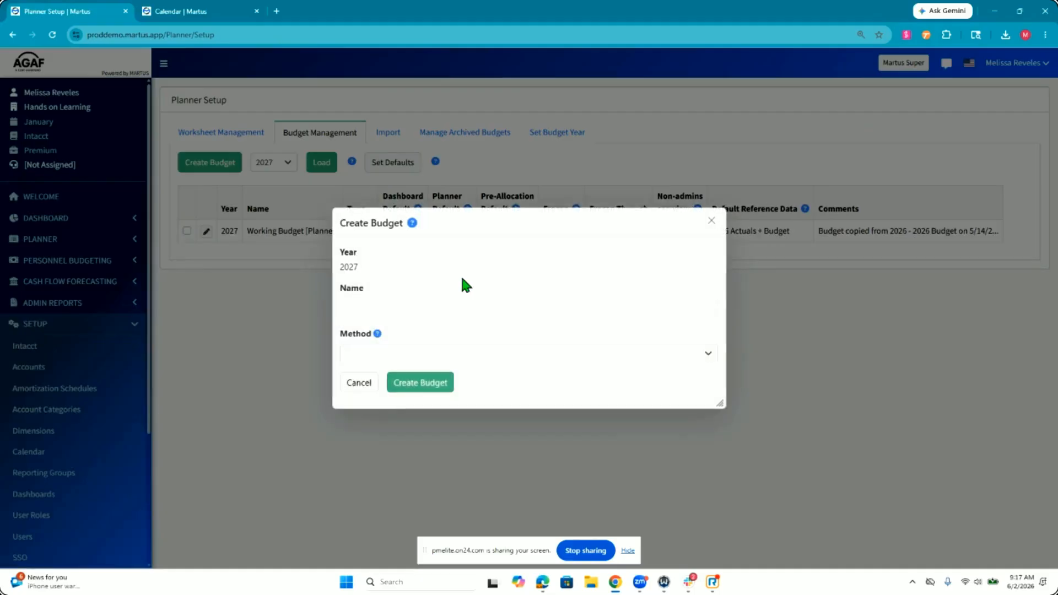
text(Working Budget @)
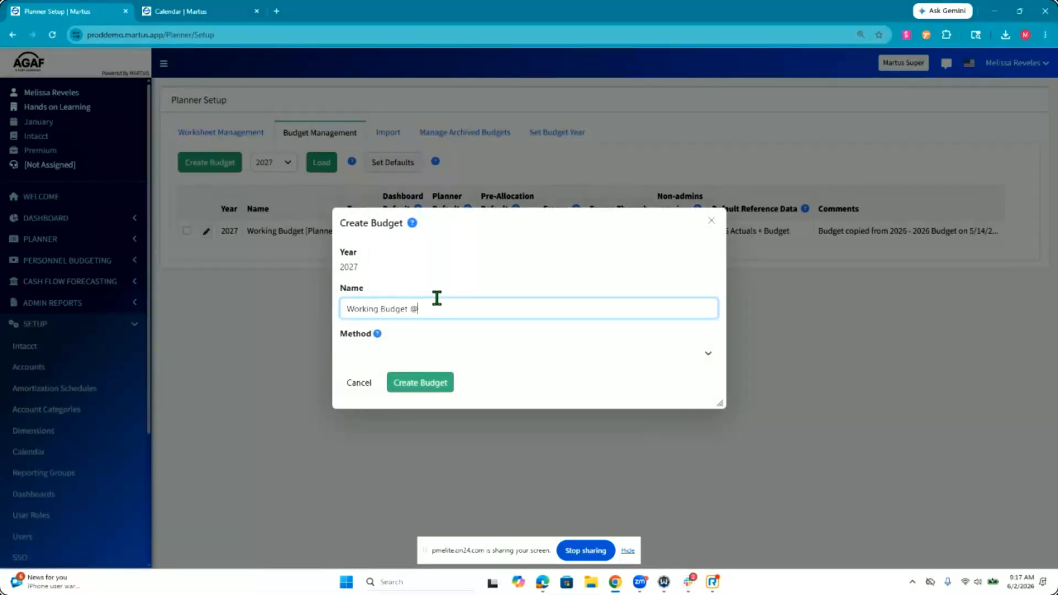
click(414, 358)
click(410, 449)
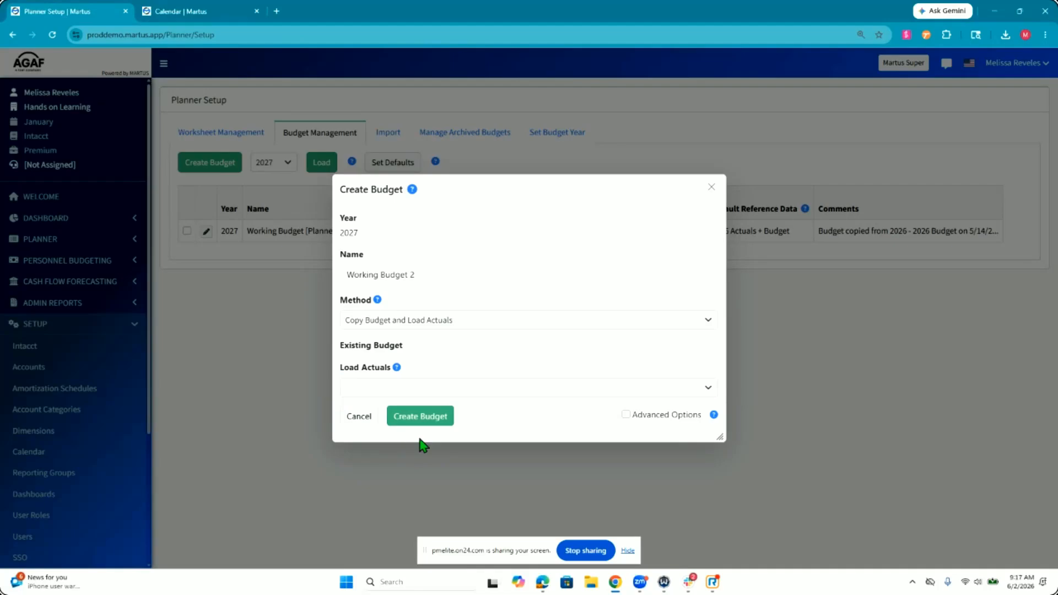
click(411, 356)
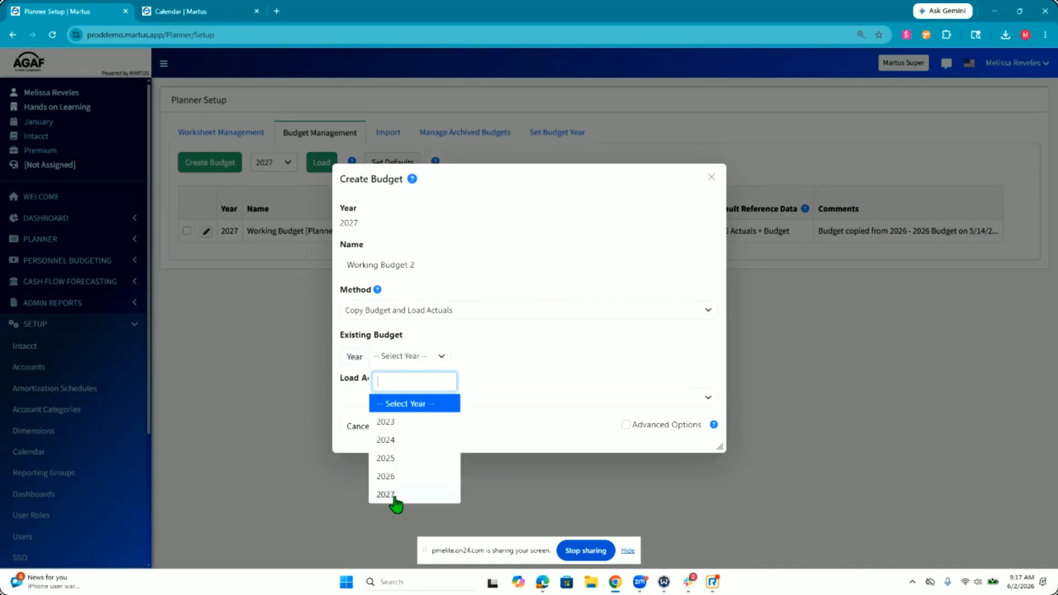
click(396, 499)
click(530, 363)
click(544, 428)
Step: Set the existing budget to copy to year 2026 and 2026 Budget [Dashboard]
click(394, 358)
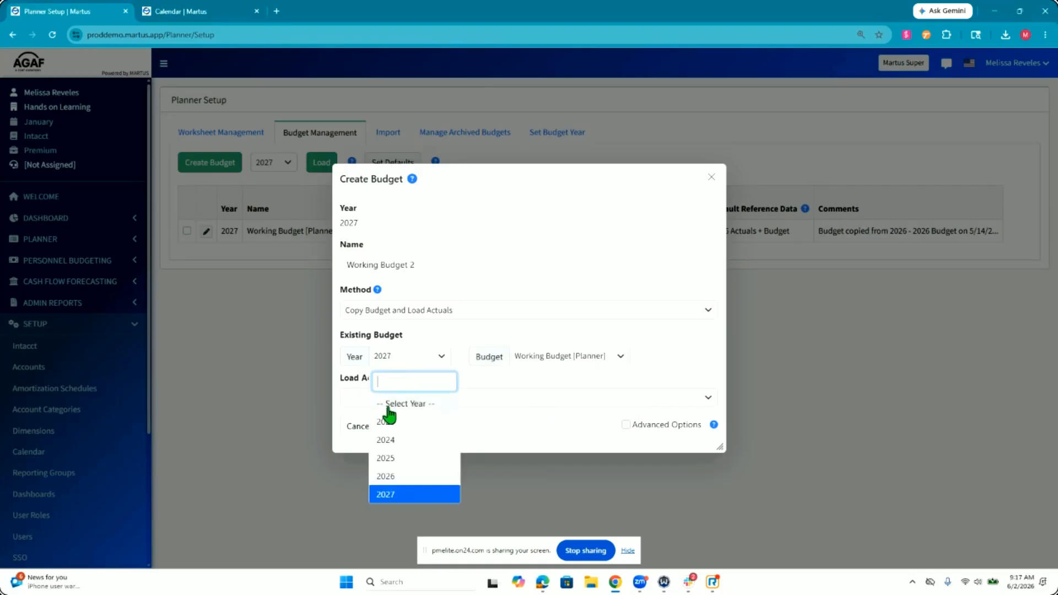
click(386, 476)
click(559, 365)
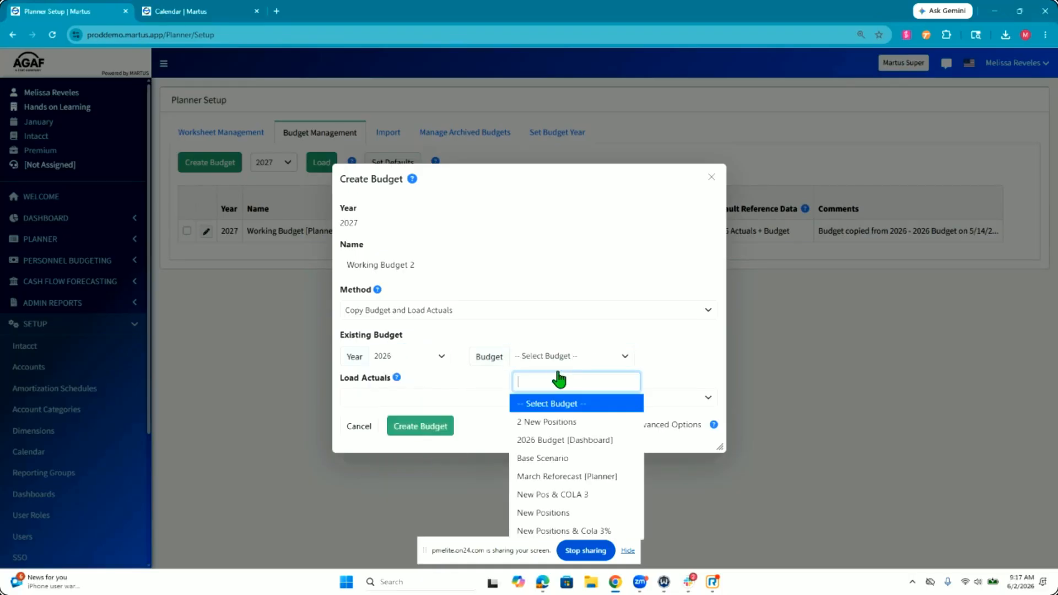
click(567, 440)
Step: Choose 2026 Actuals as the actuals to load and show the advanced options for the new budget
click(455, 401)
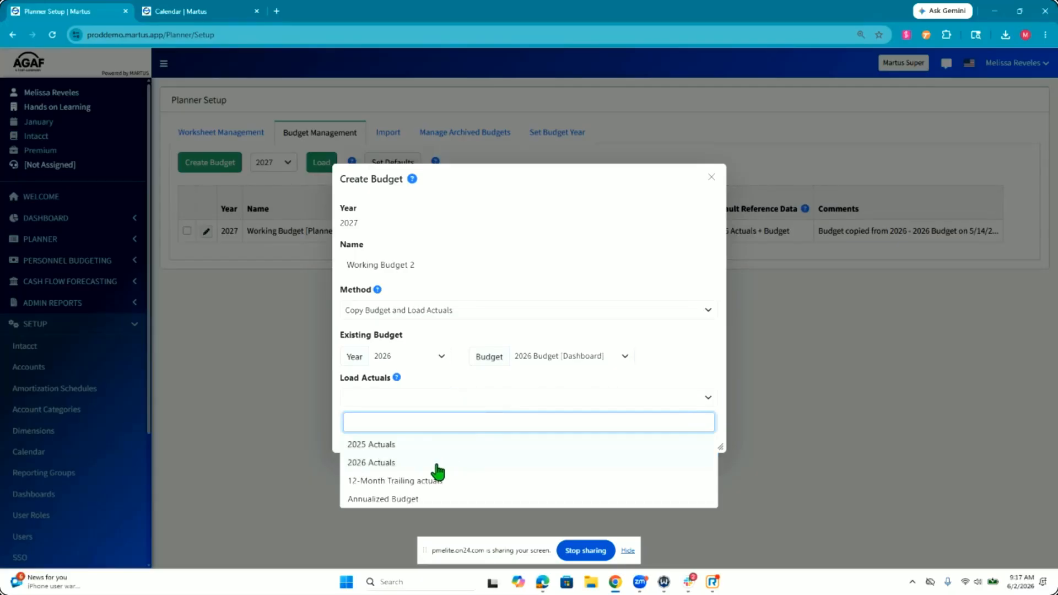
click(436, 466)
click(627, 425)
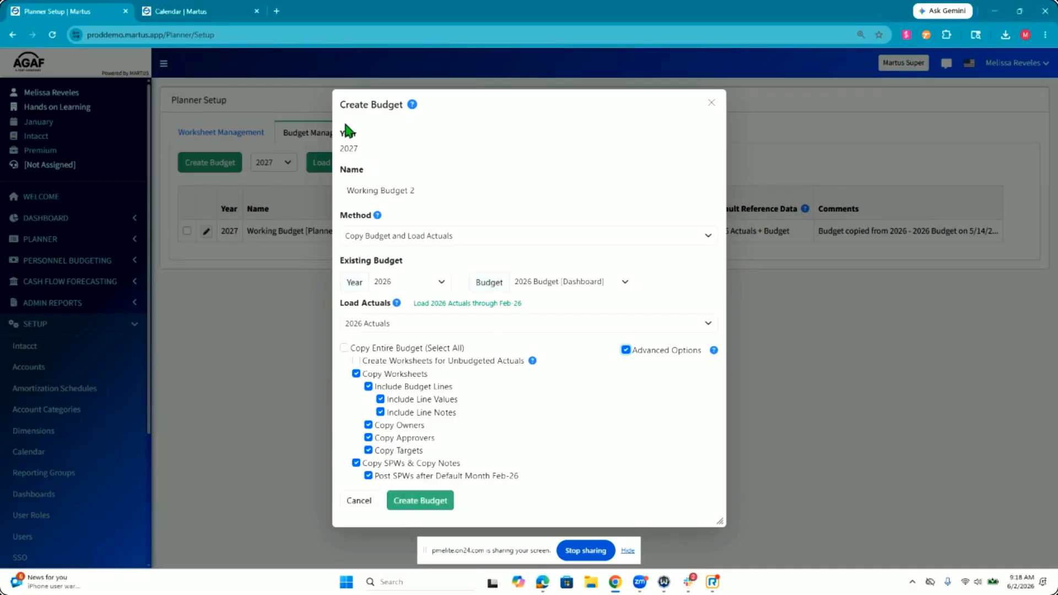
Step: In the other browser tab, open the Worksheet Budget Comparison report from the dashboard financials
click(222, 18)
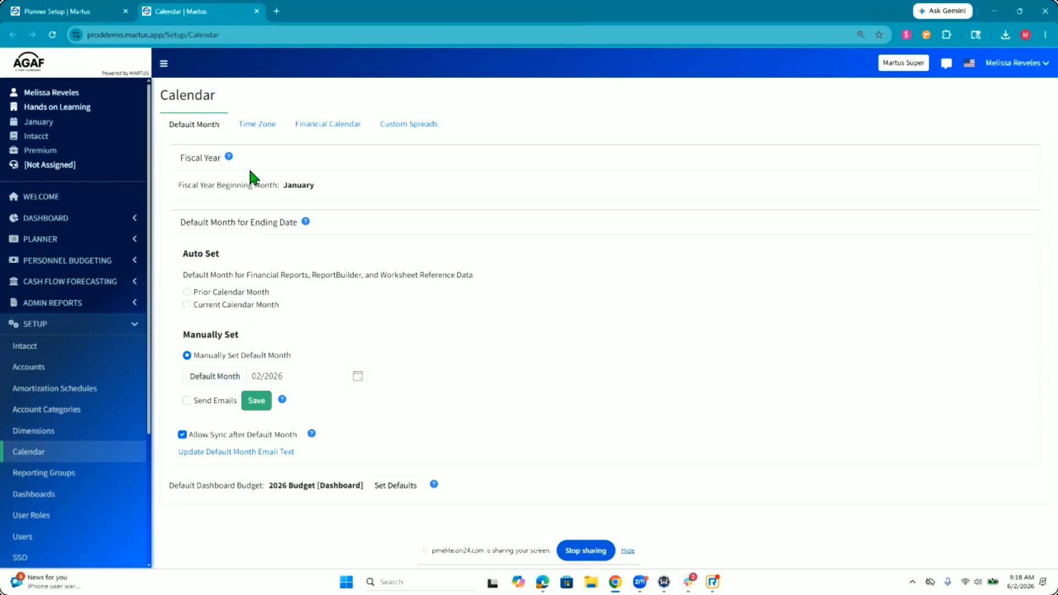
click(46, 218)
click(31, 239)
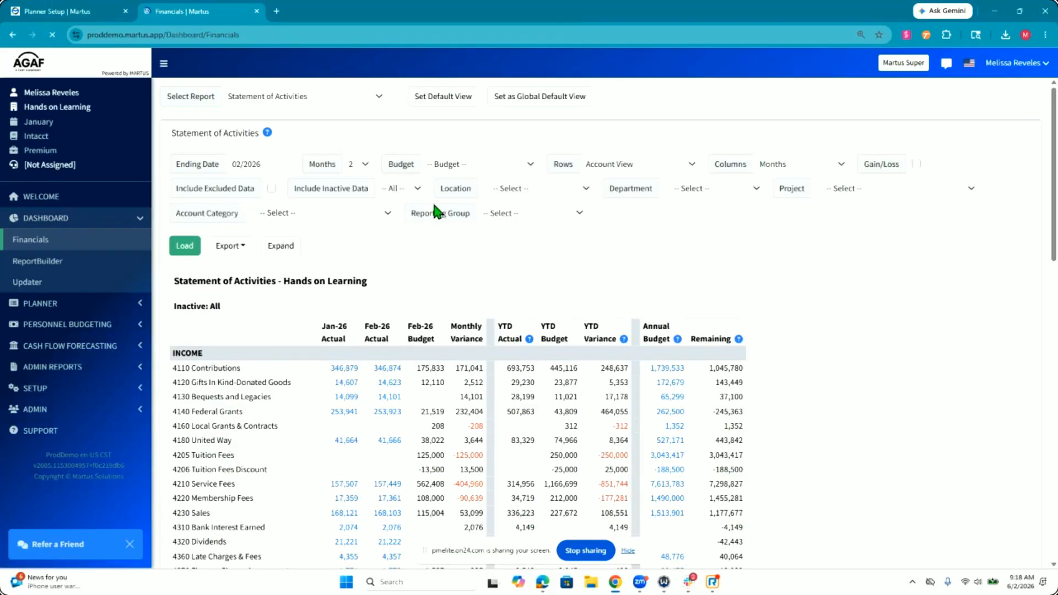
click(357, 100)
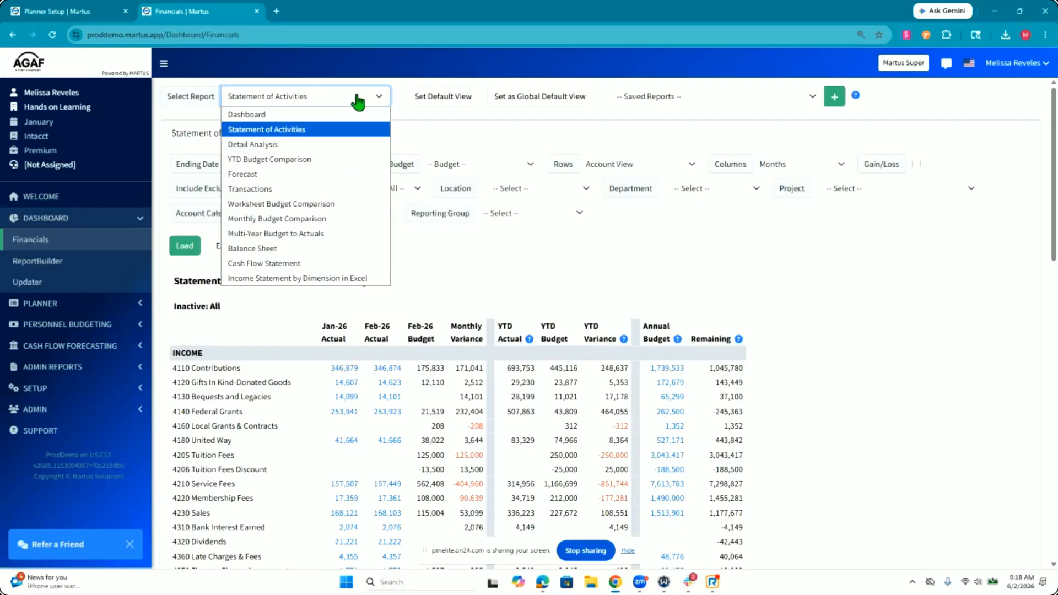
click(333, 203)
scroll(870, 395, down, 3)
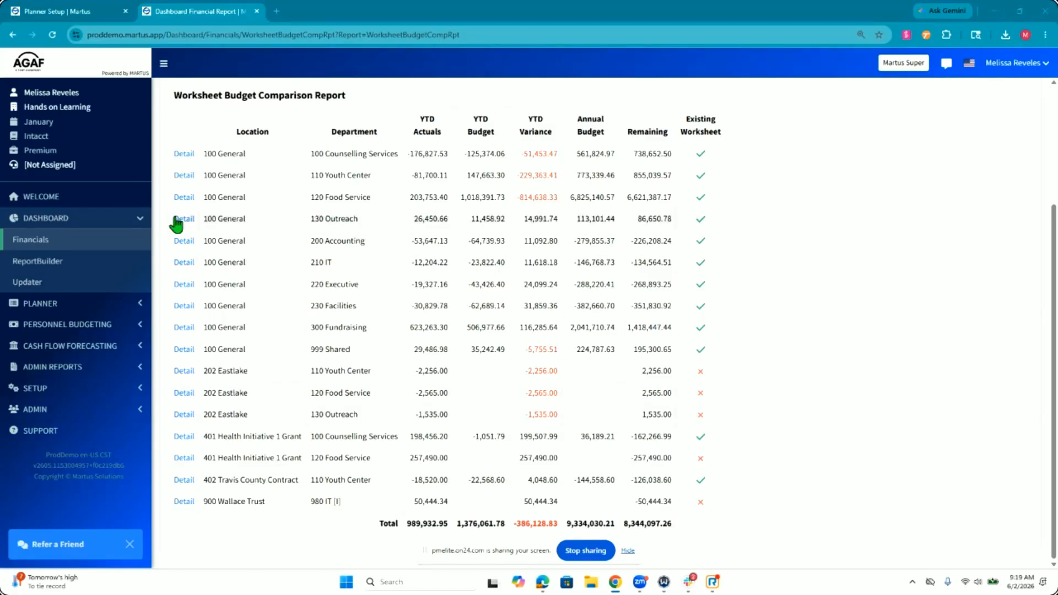
Step: Compare the 100 General and 202 Eastlake department rows for year-to-date actuals and existing worksheets
triple_click(333, 197)
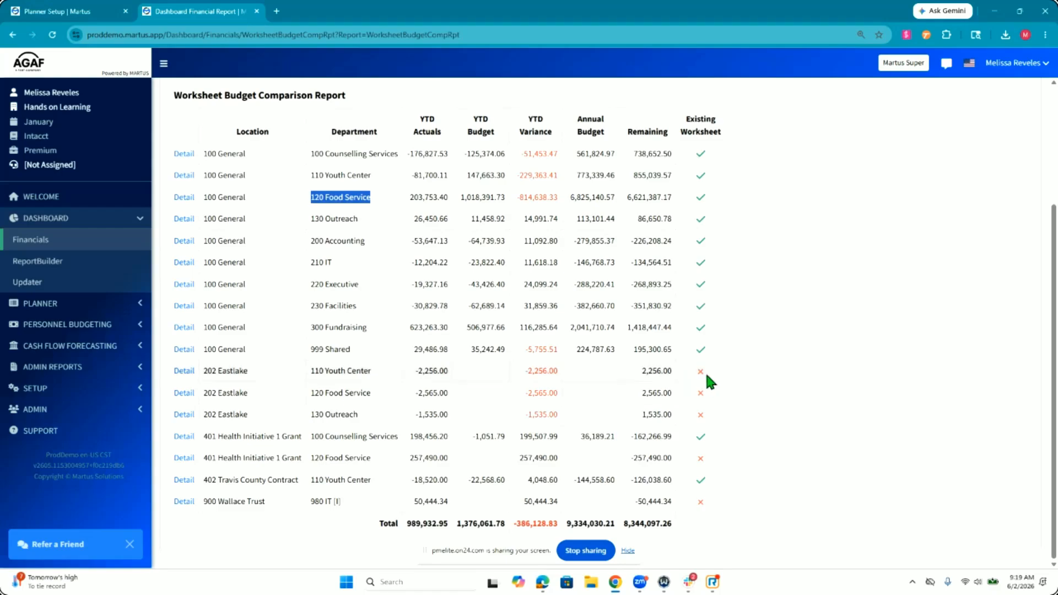
triple_click(350, 370)
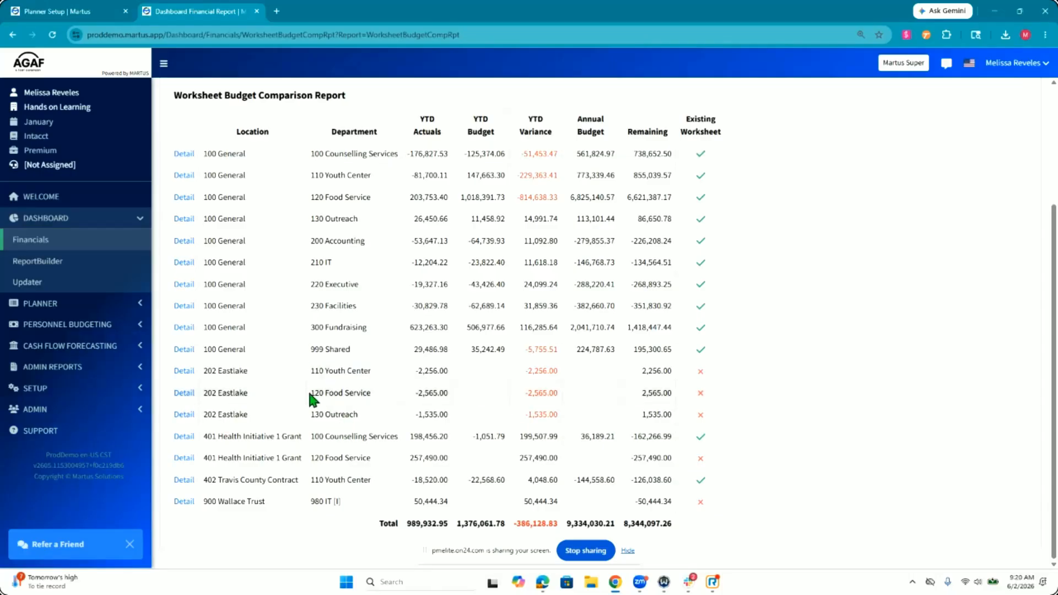
drag(310, 392, 374, 394)
click(244, 393)
double_click(429, 395)
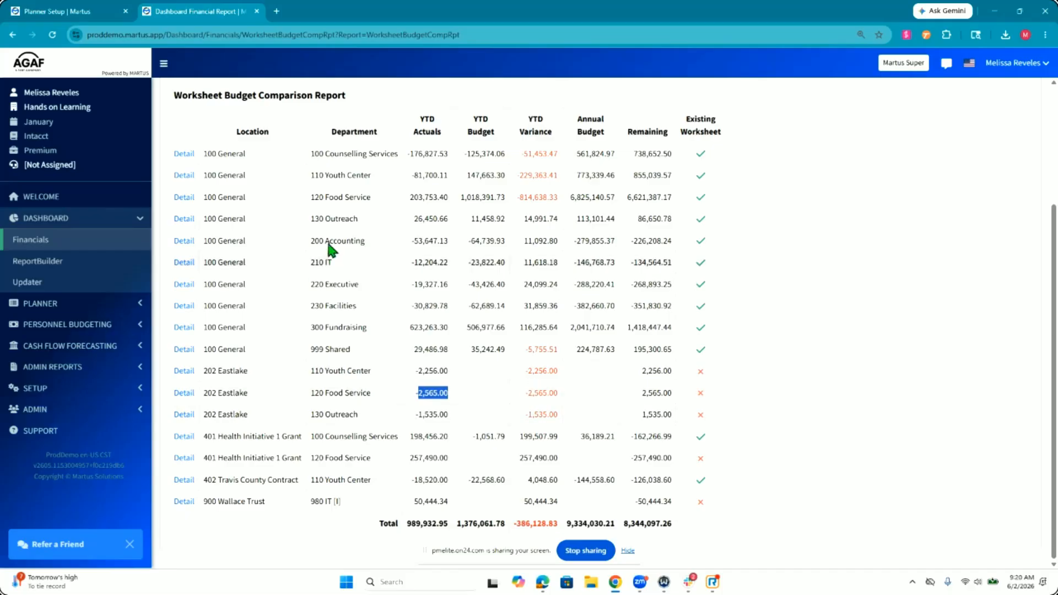
Step: Return to the Create Budget dialog, review the worksheet copy options, and create Working Budget 2
click(73, 11)
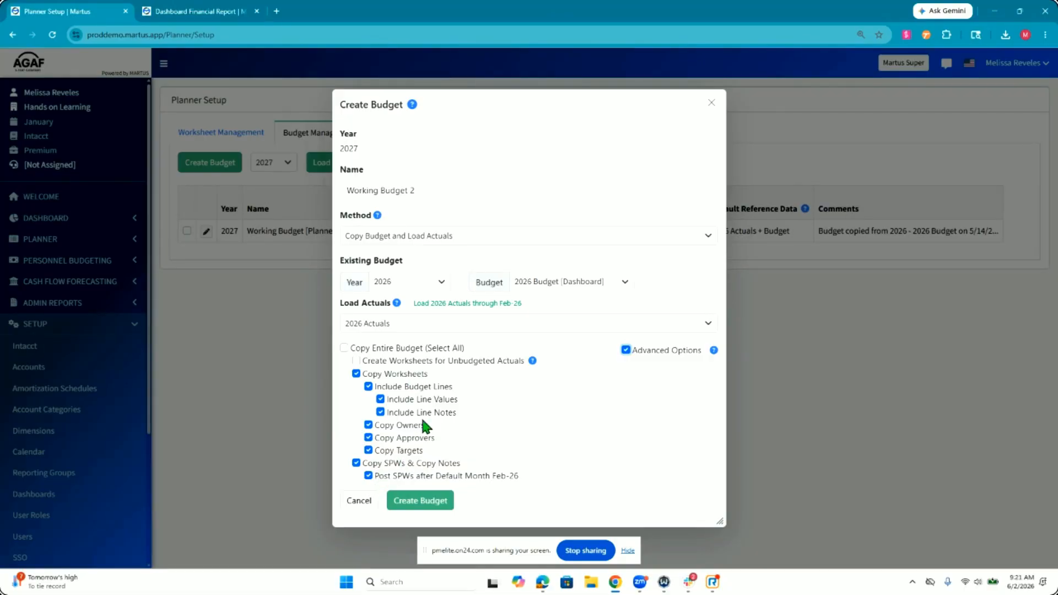
click(427, 382)
click(429, 385)
click(428, 404)
click(424, 412)
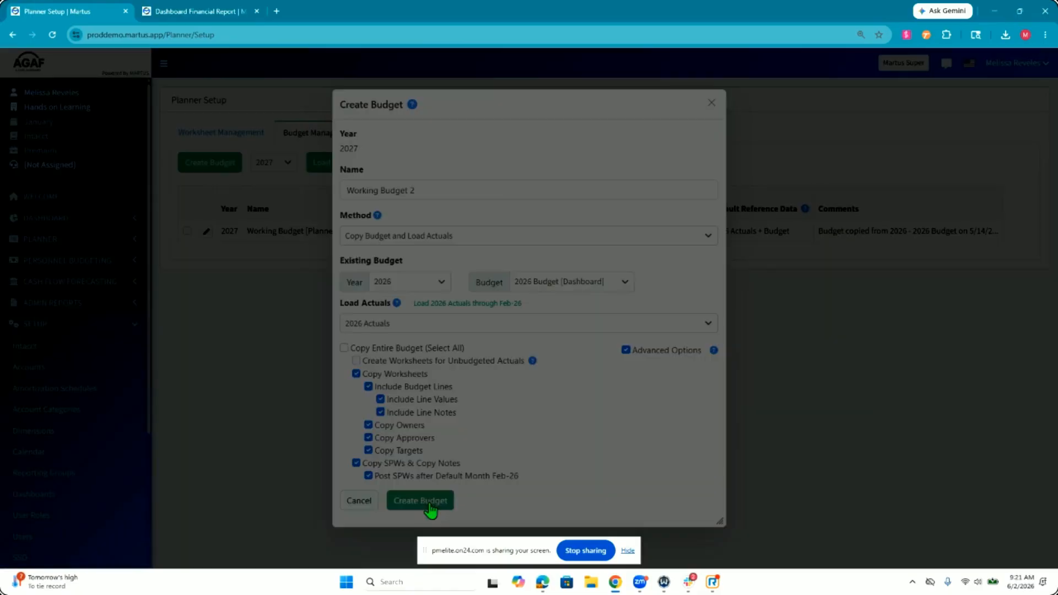
click(429, 502)
click(581, 108)
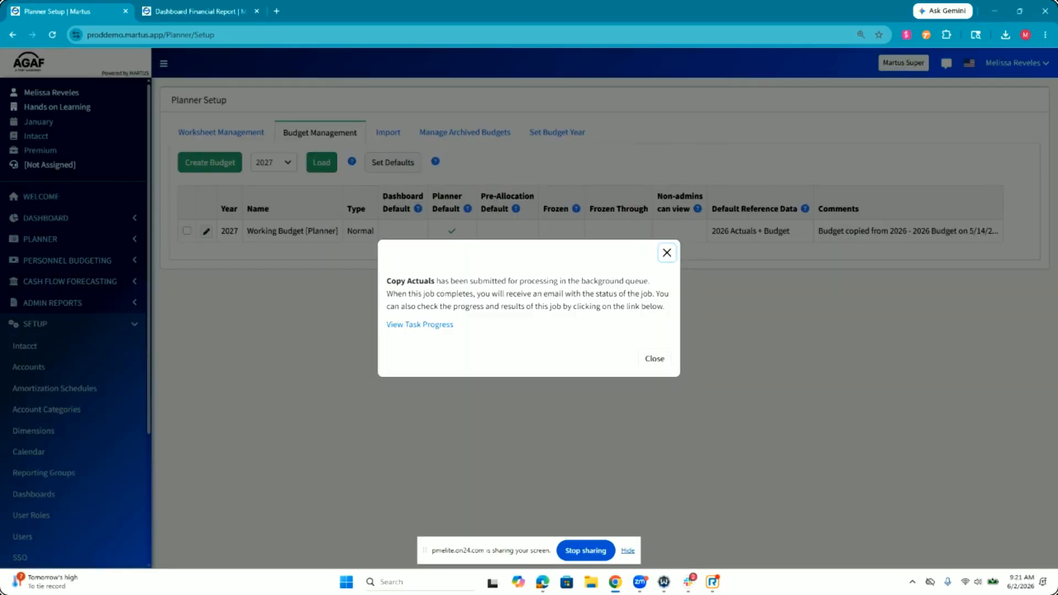
Step: View the progress of the Copy Actuals task and refresh the Updater Task Queue
click(427, 326)
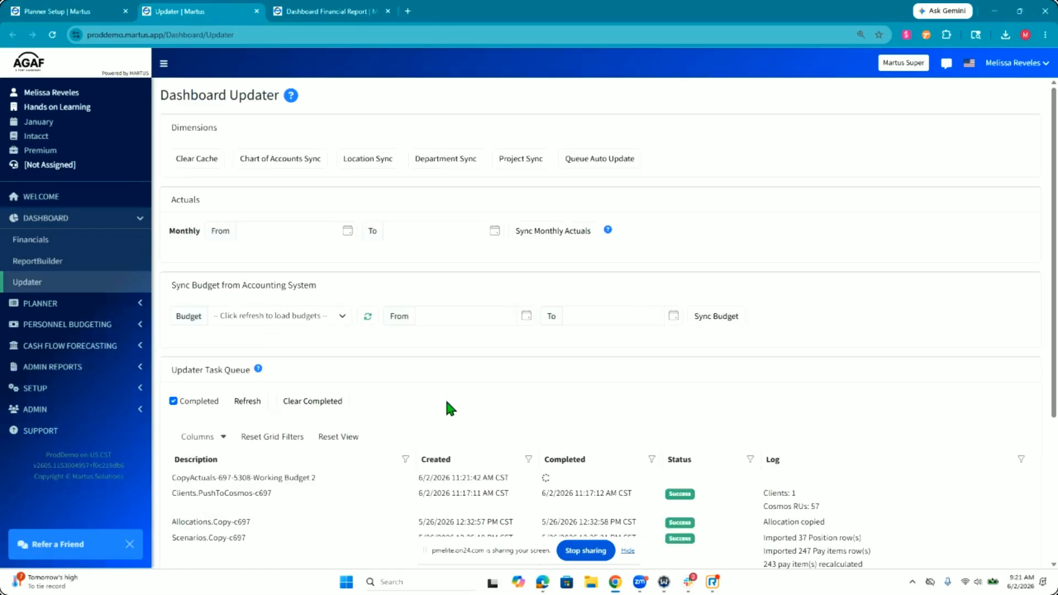
scroll(444, 396, down, 3)
click(252, 248)
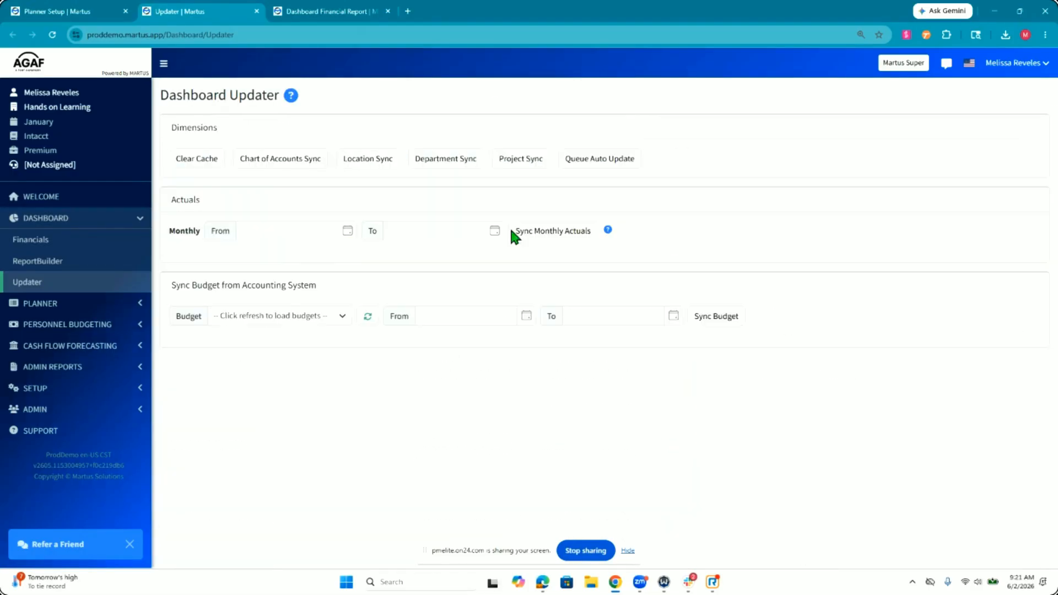
click(246, 399)
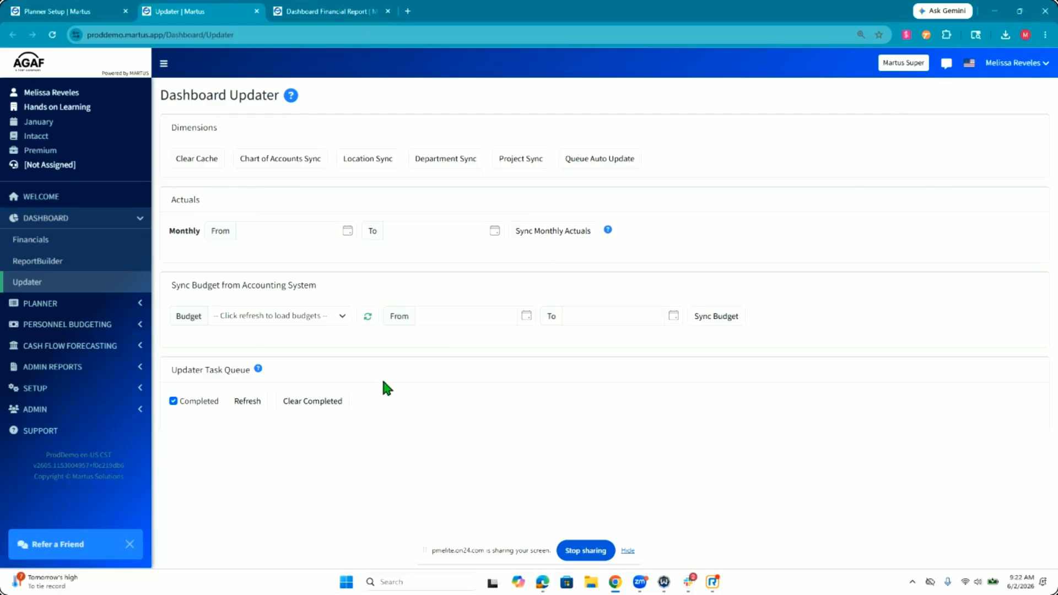
click(248, 408)
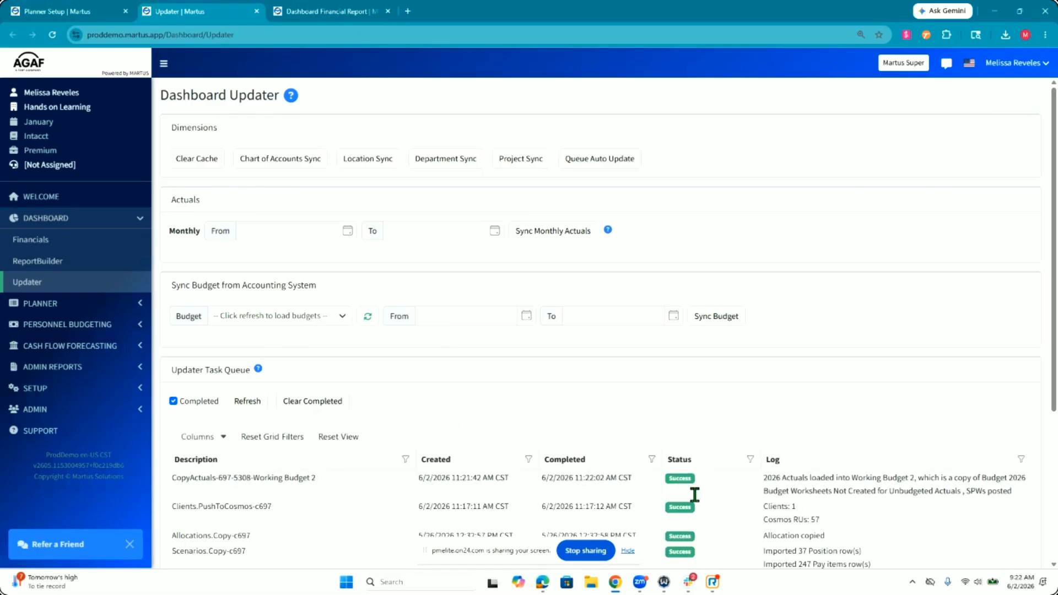
Step: Examine the log entry of the Working Budget 2 copy task for loaded actuals and worksheet creation details
drag(852, 490, 1015, 490)
click(848, 477)
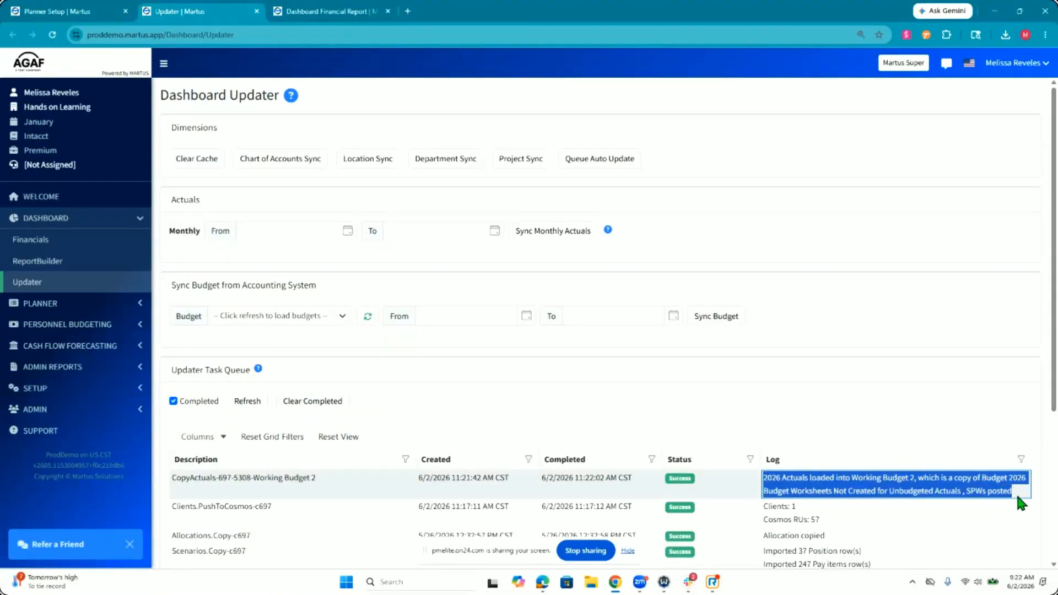
click(1015, 491)
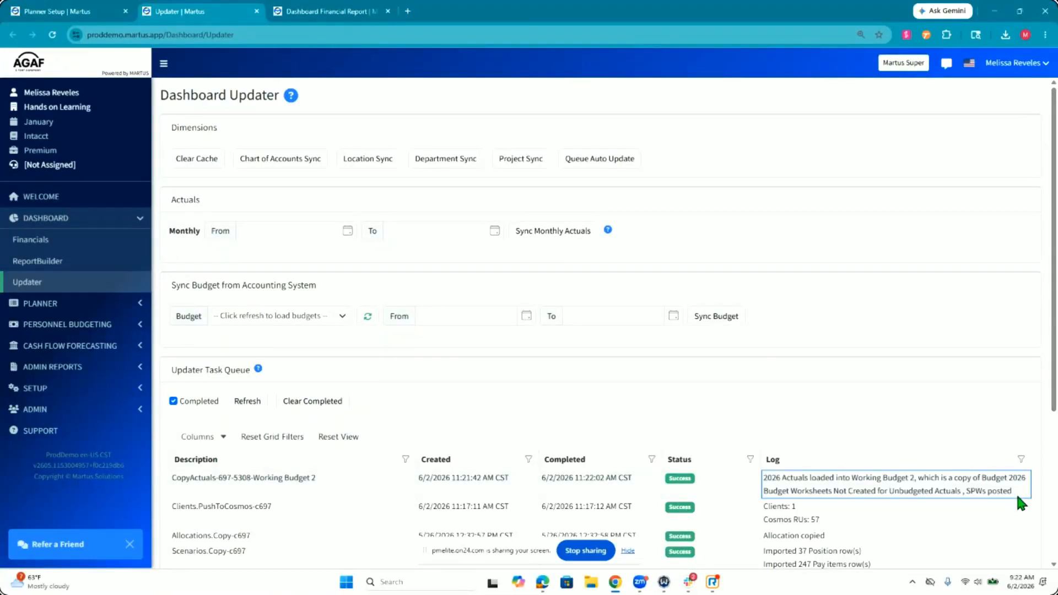
double_click(797, 487)
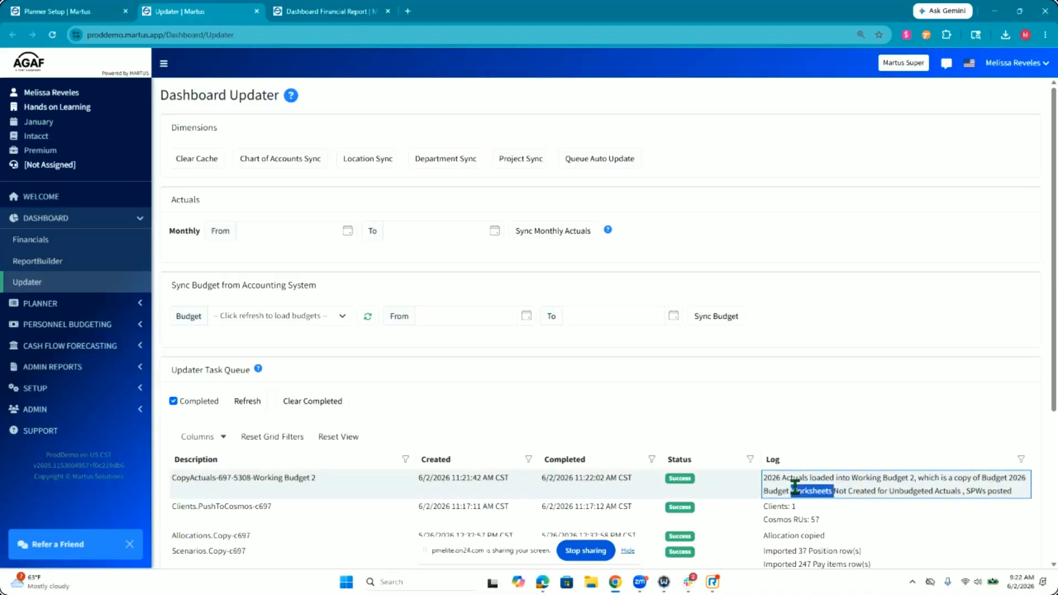
click(736, 423)
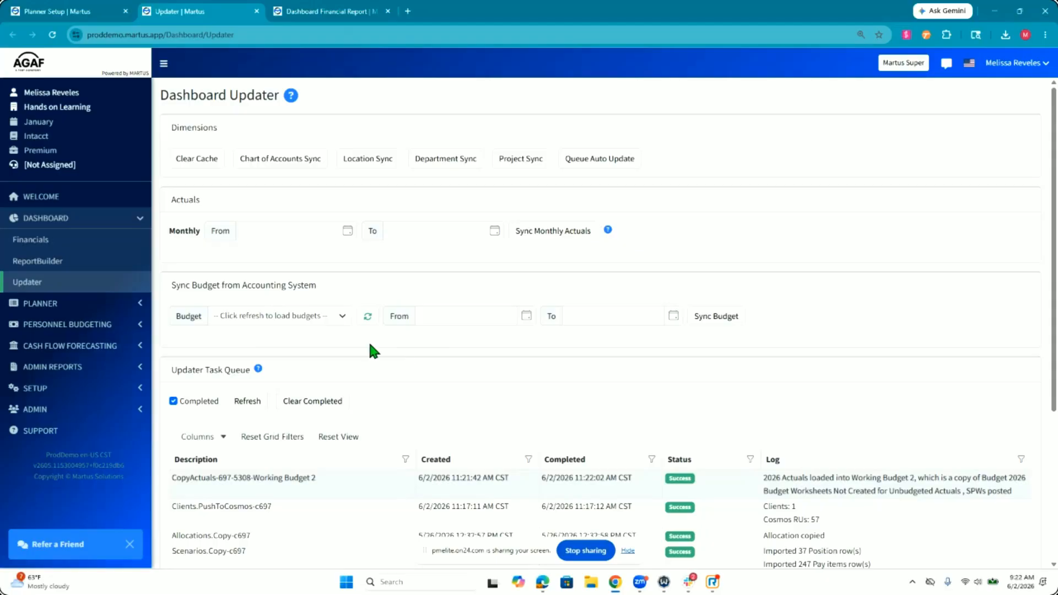
Step: Set Working Budget 2 as the 2027 Planner budget in Planner Setup and unlock all of its worksheets
click(44, 303)
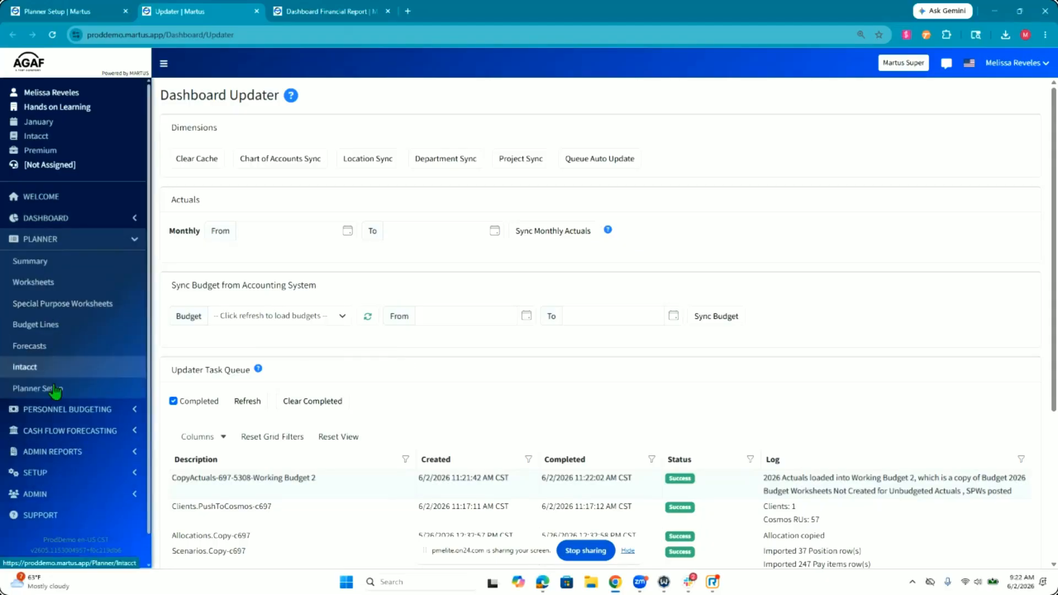
click(55, 388)
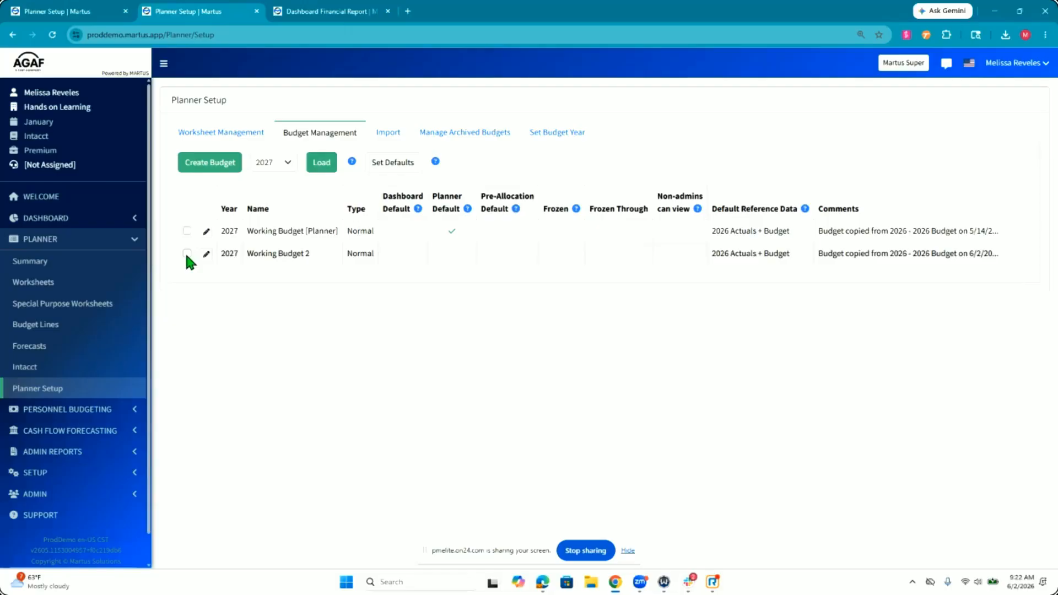
click(187, 253)
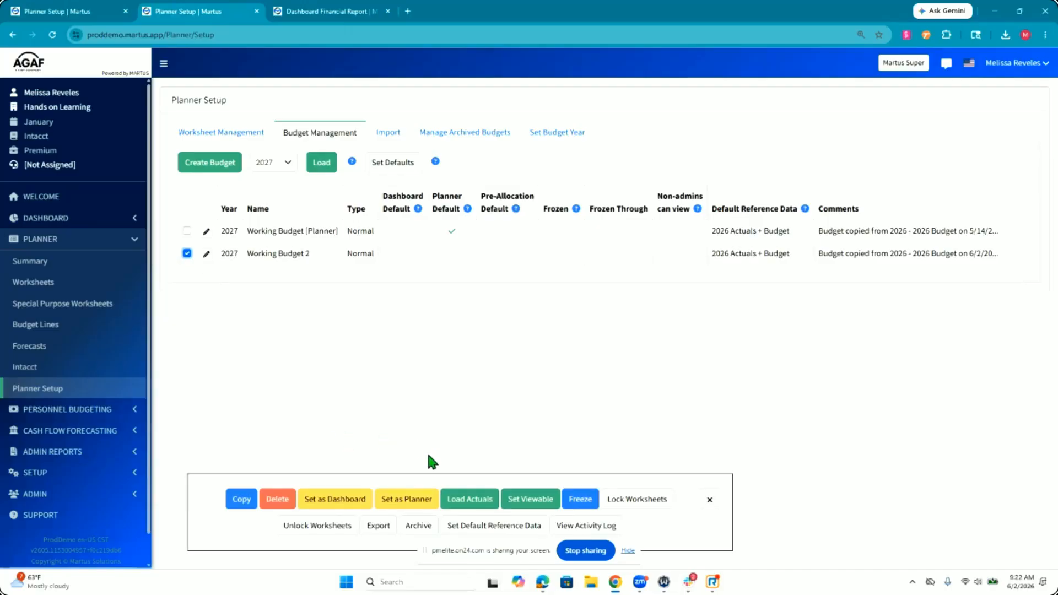
click(392, 500)
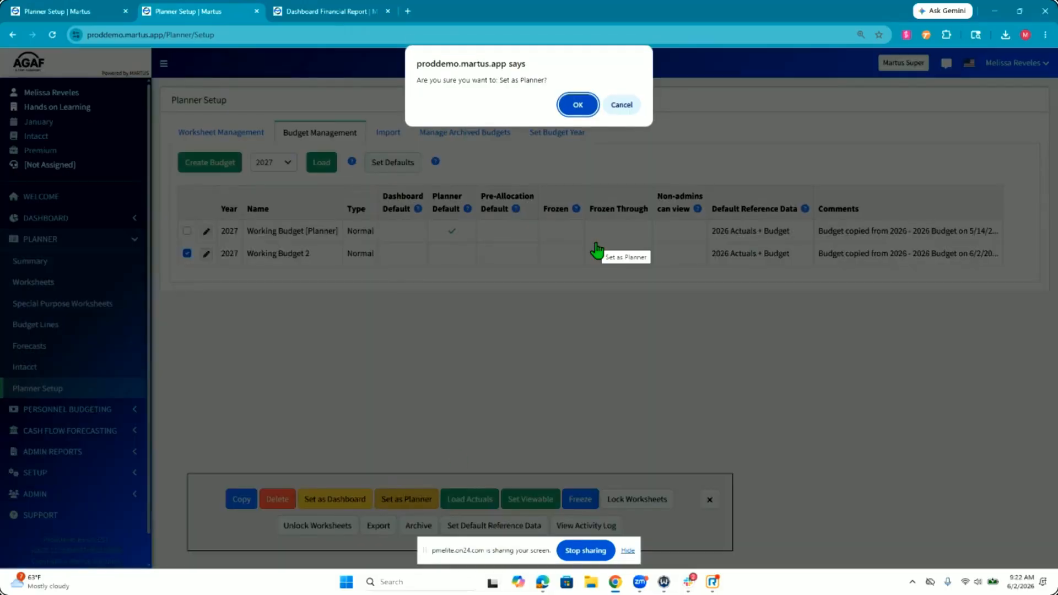
click(577, 105)
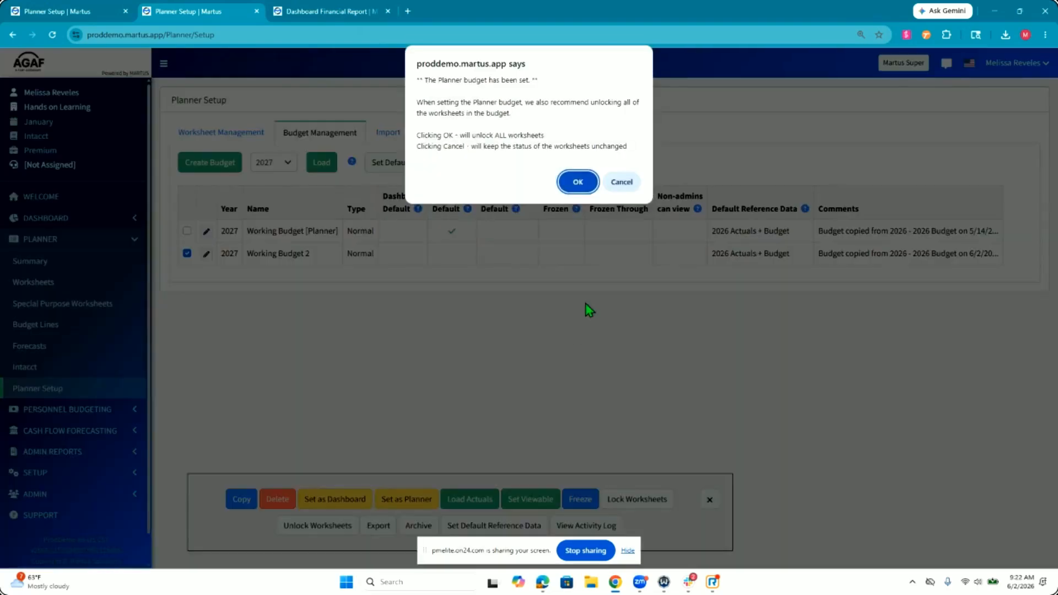
click(575, 182)
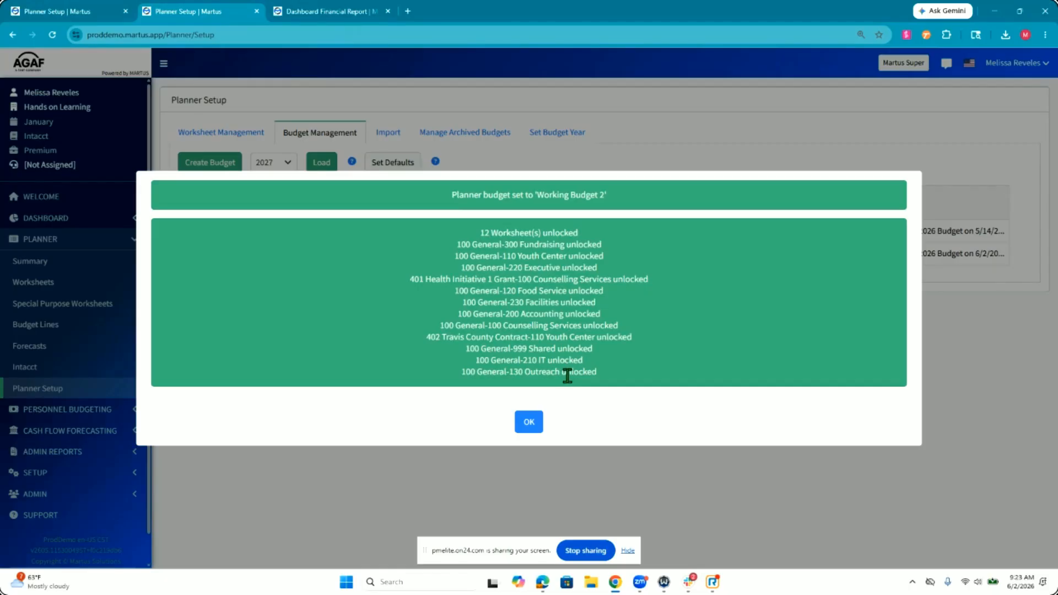
click(529, 426)
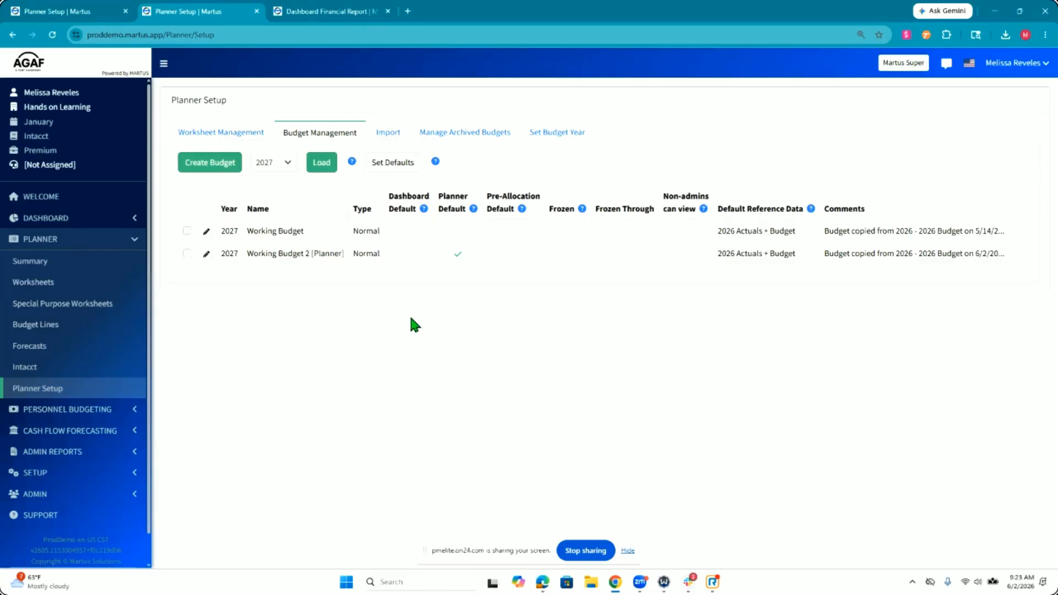
Step: View the dashboard Statement of Activities with ending date 02/2027 and Working Budget 2 as the budget
click(187, 253)
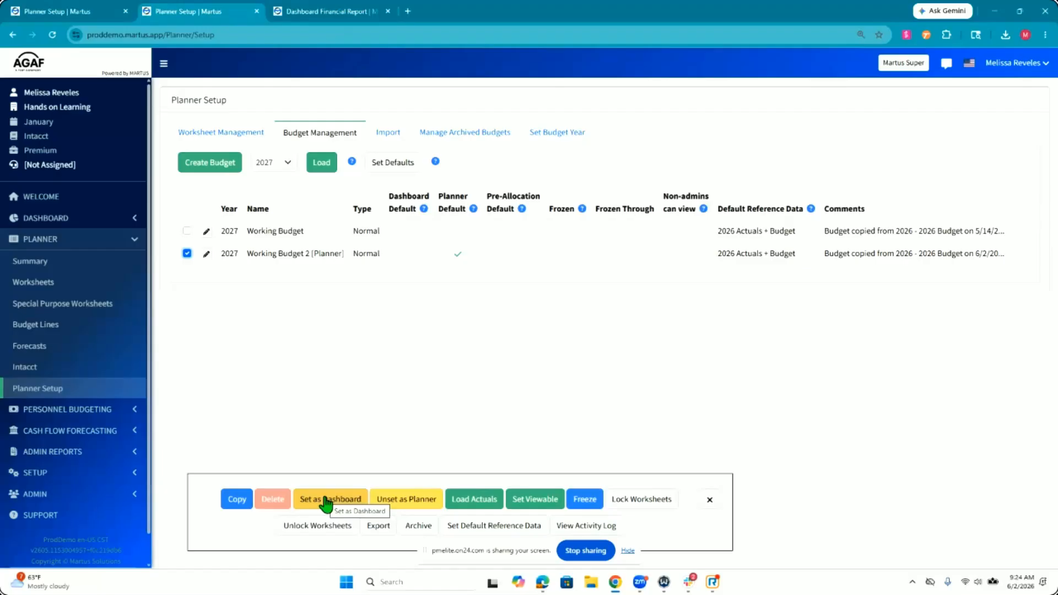
click(88, 219)
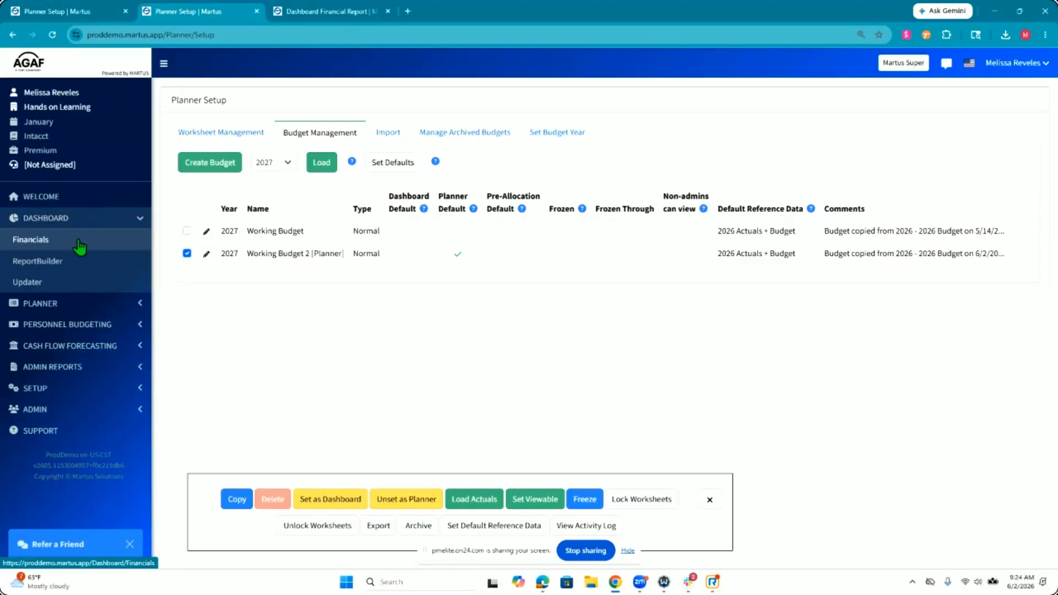
click(78, 240)
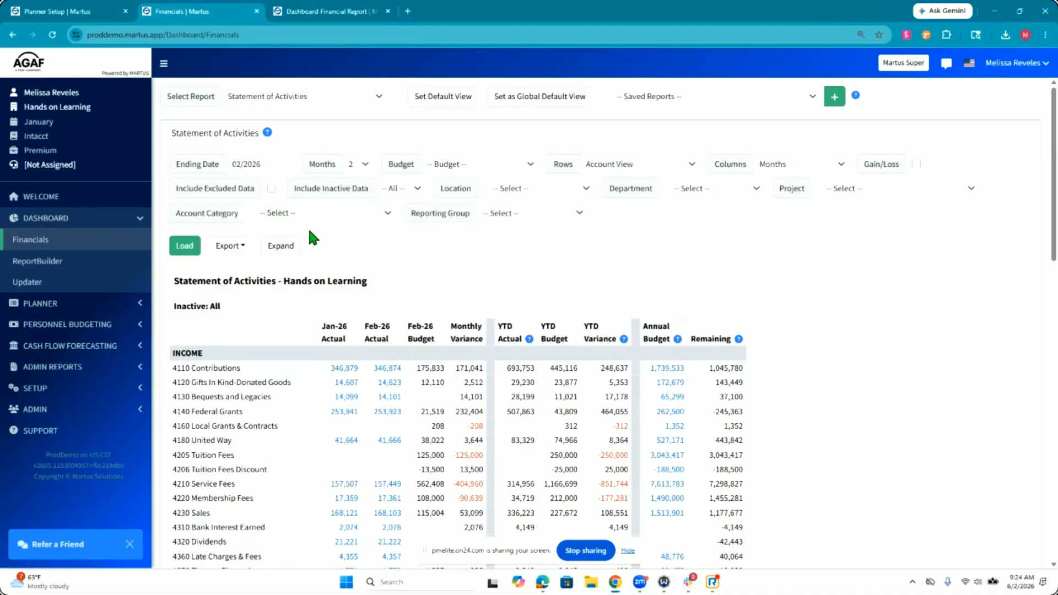
click(266, 164)
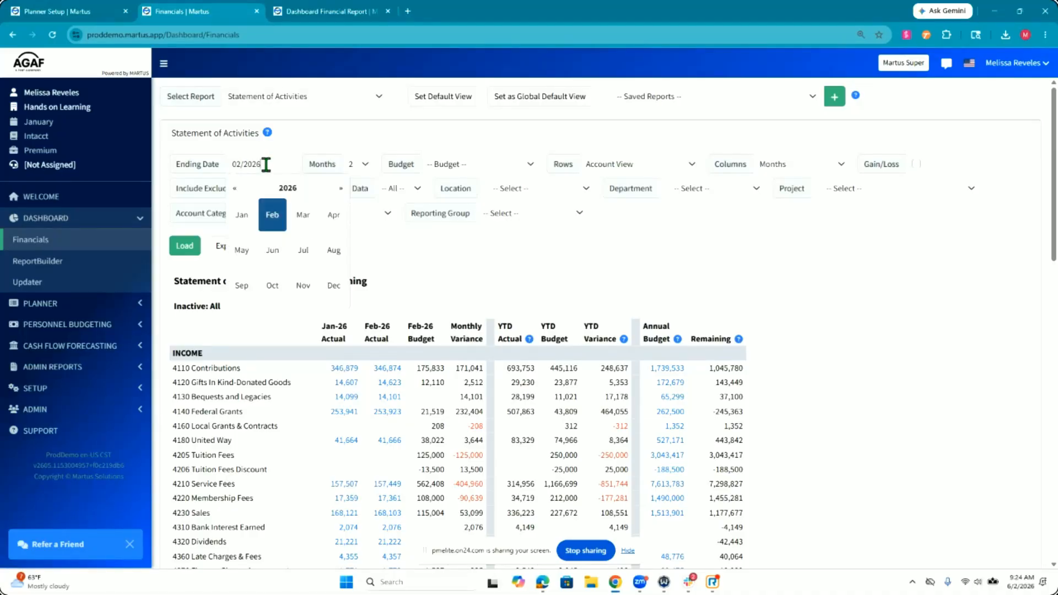
click(280, 136)
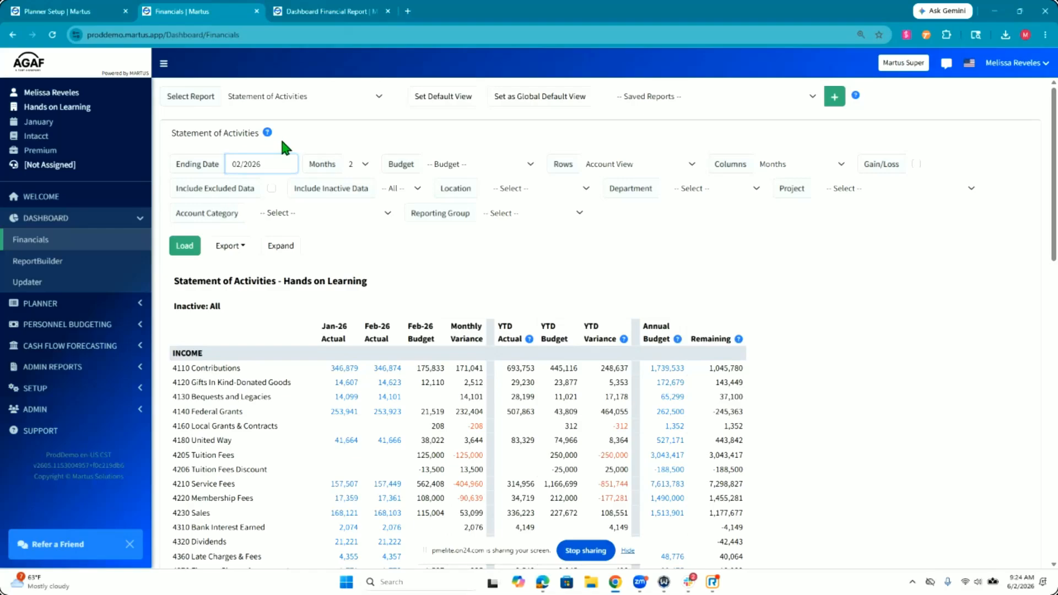
click(289, 164)
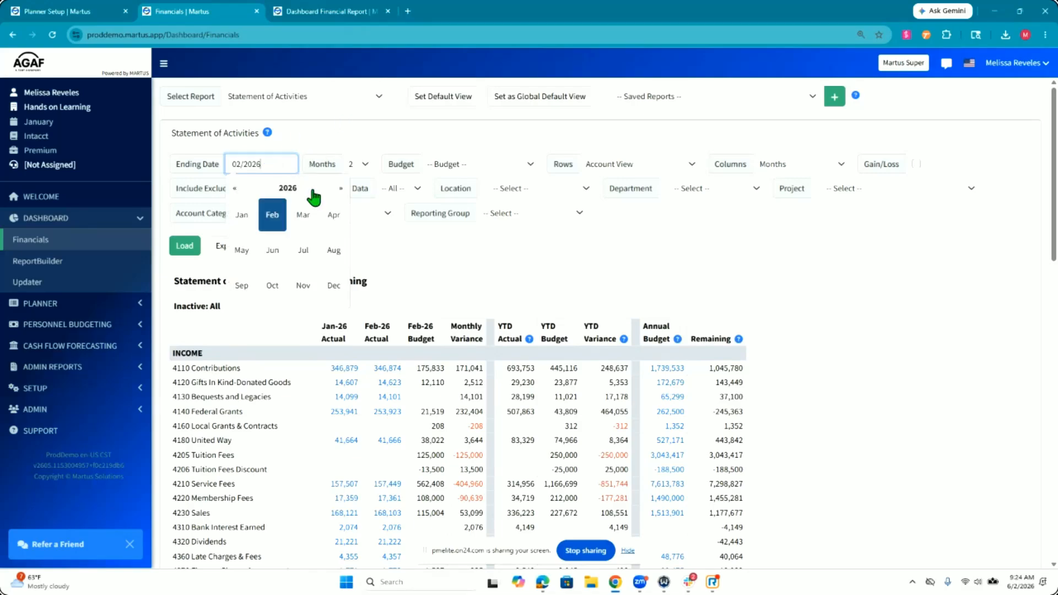
click(342, 189)
click(272, 216)
click(184, 245)
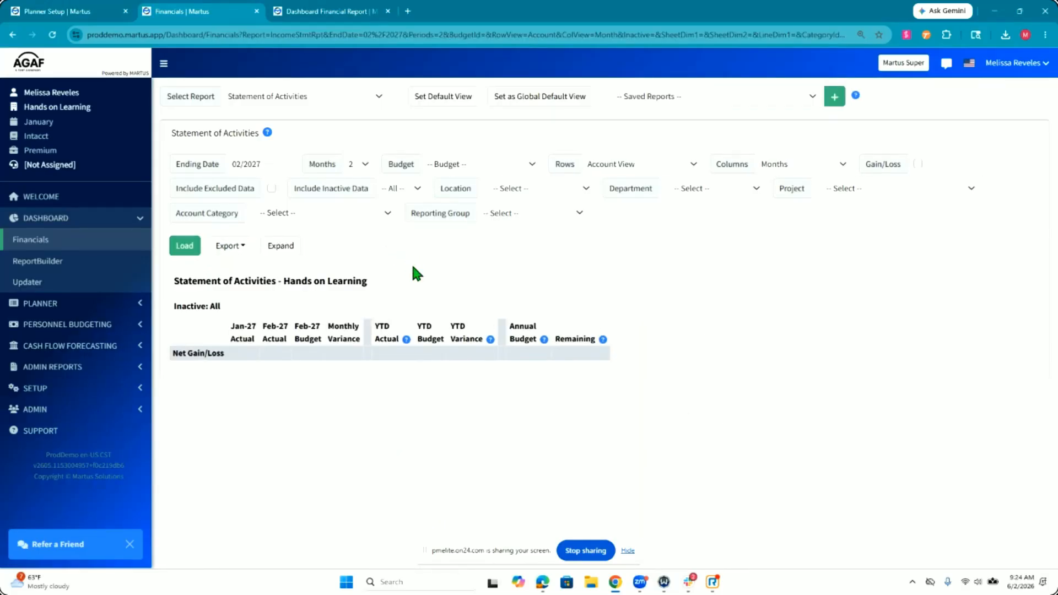
click(444, 164)
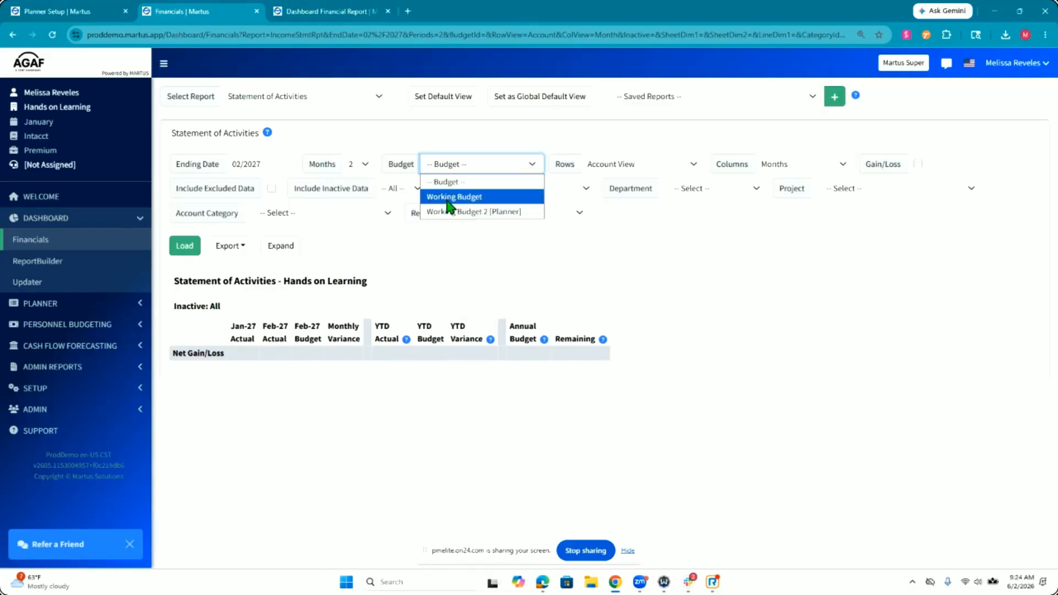
click(449, 212)
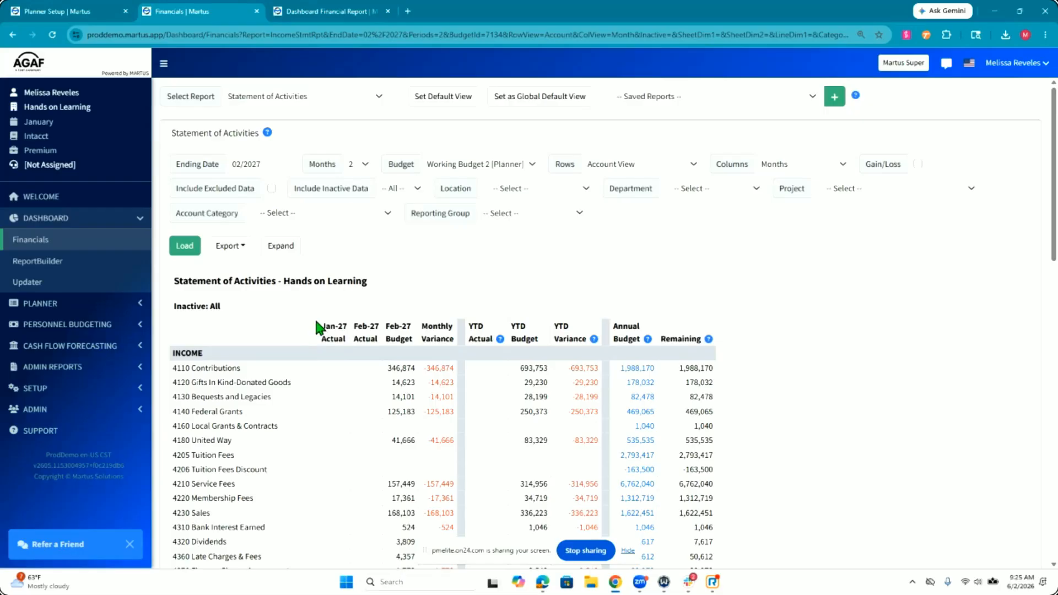
Step: Return to the other Planner Setup page, dismiss the Copy Actuals notice, and reload the 2027 budget list
click(77, 8)
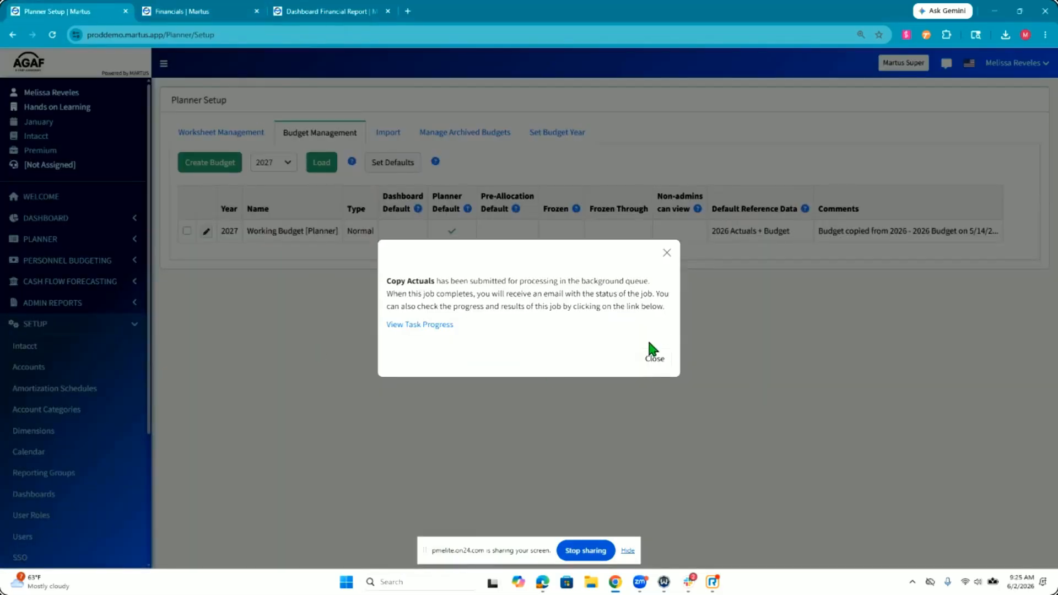
click(654, 359)
click(321, 163)
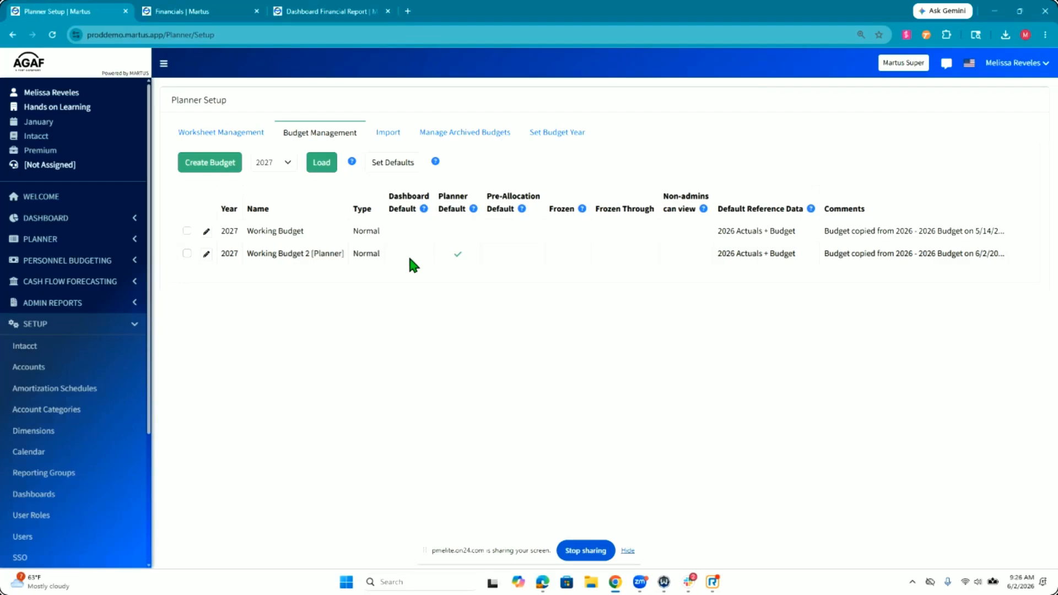
Step: Try to load actuals into Working Budget 2 and freeze it through 02/2026, keeping the option to post SPWs after Feb-26
click(409, 257)
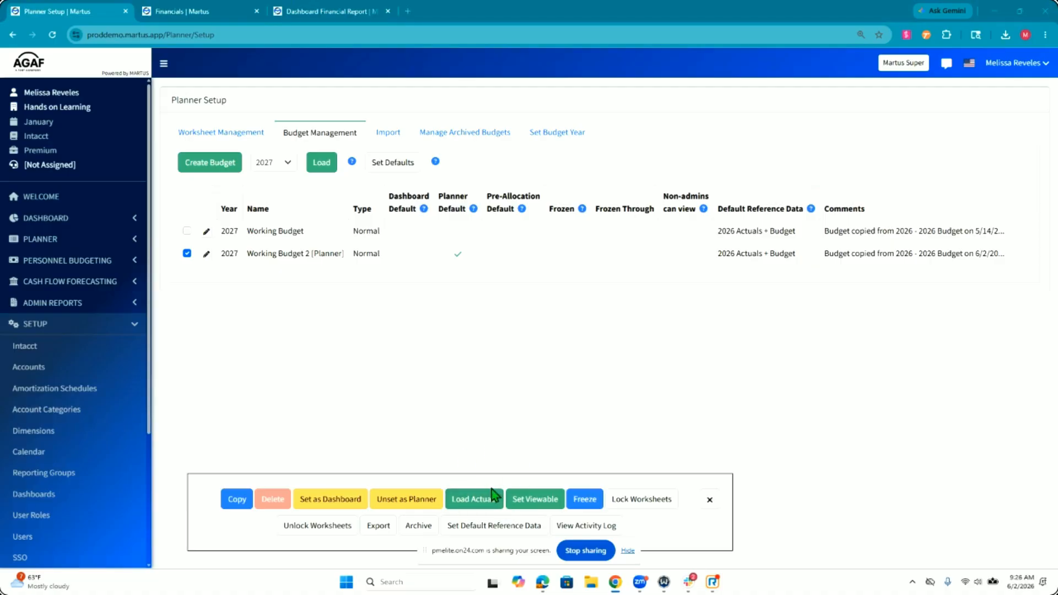
click(430, 479)
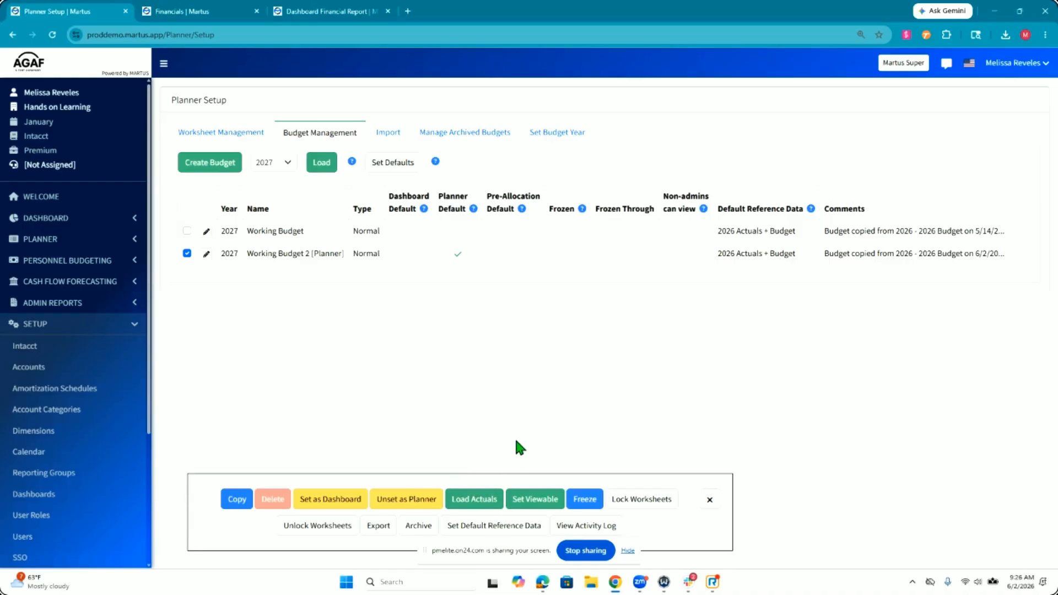
click(474, 499)
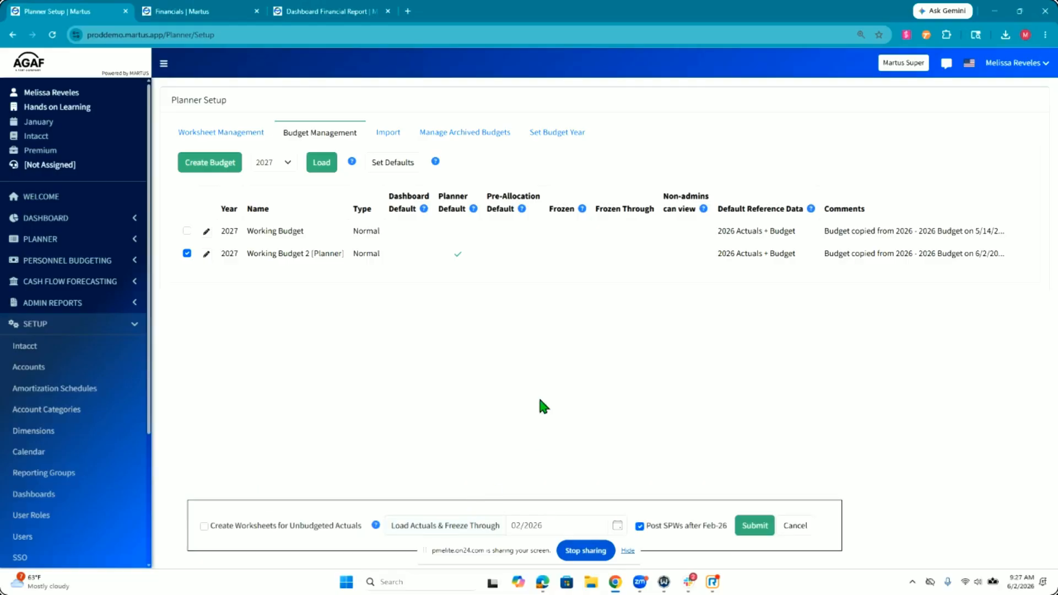
click(553, 530)
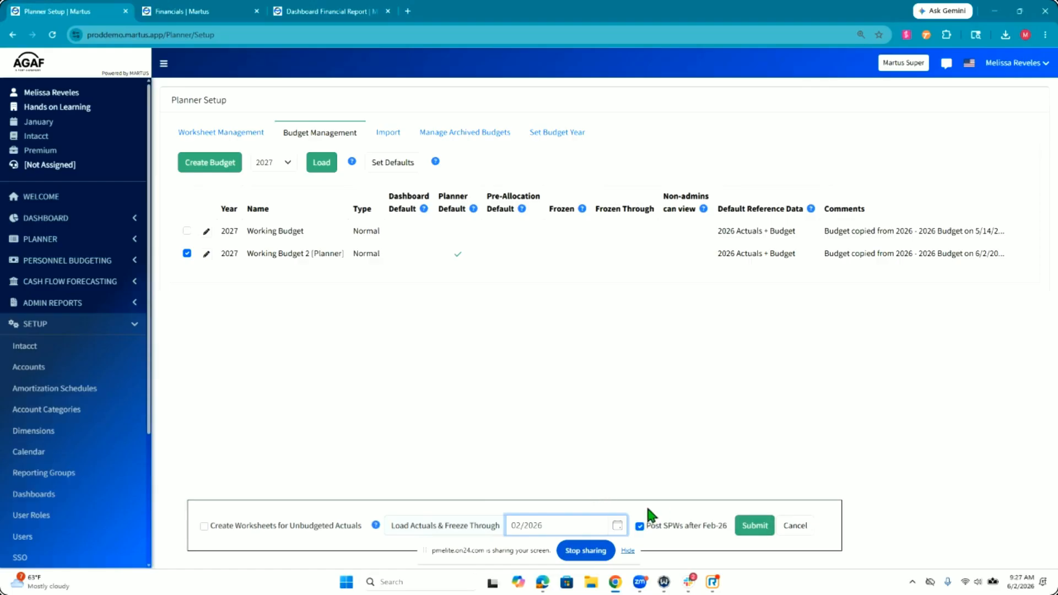
double_click(548, 525)
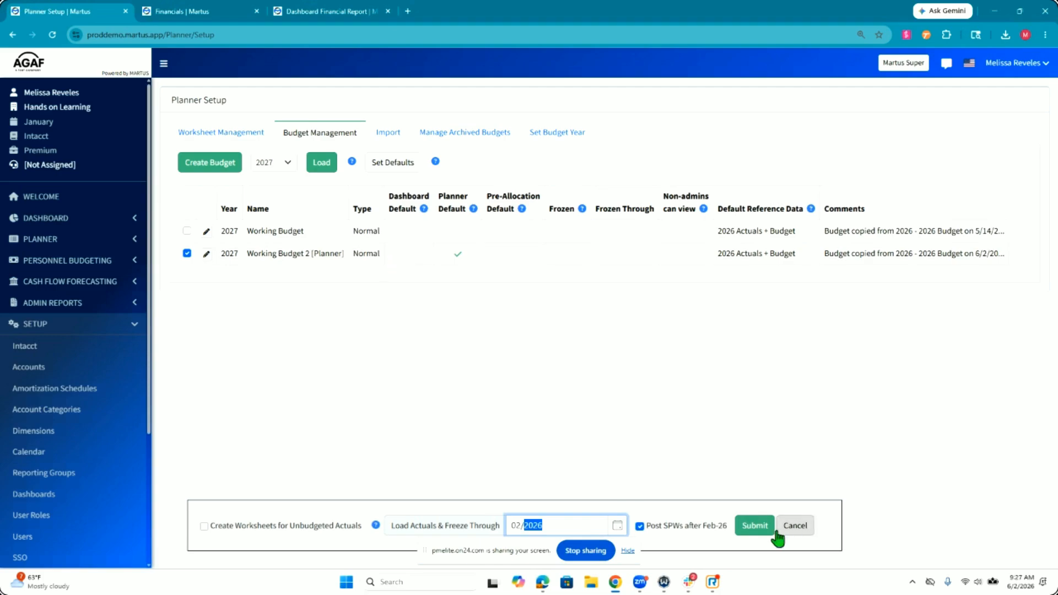
click(756, 528)
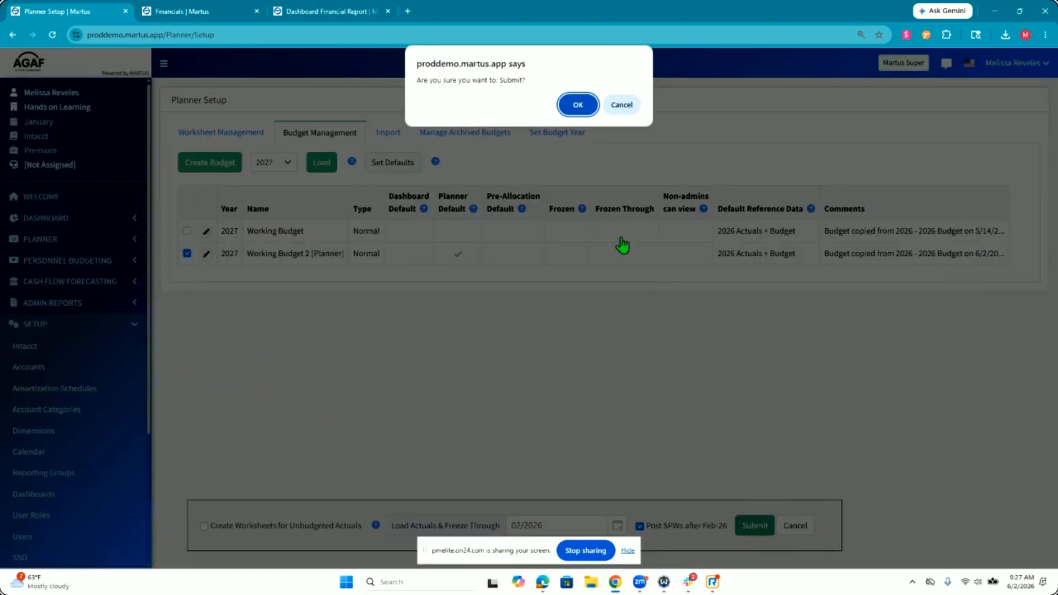
click(576, 104)
drag(427, 283, 662, 285)
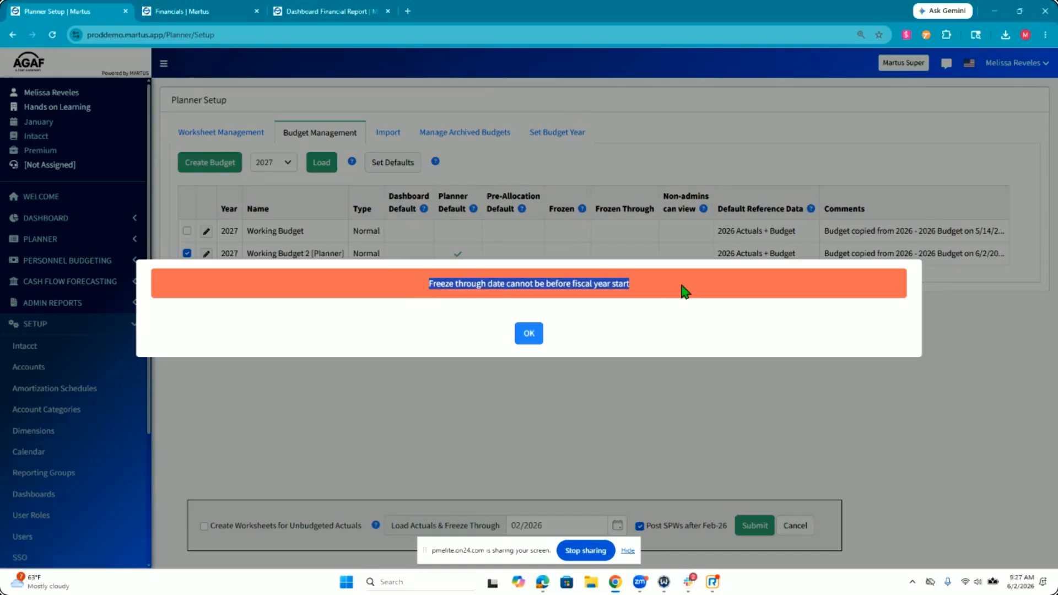
click(528, 332)
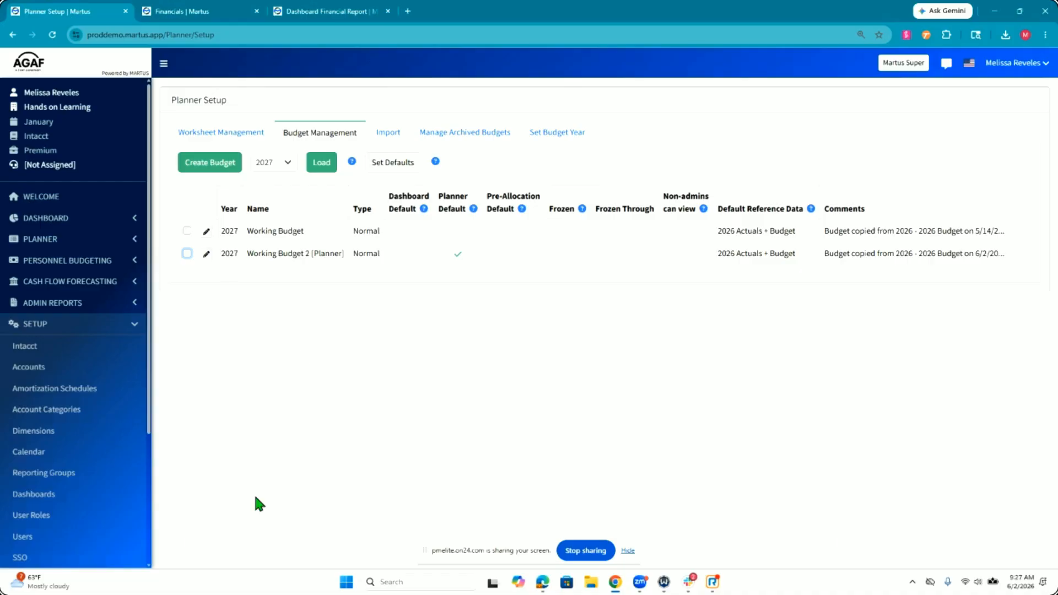
Step: Archive Working Budget 2 under the archive name "This is an archive"
click(187, 254)
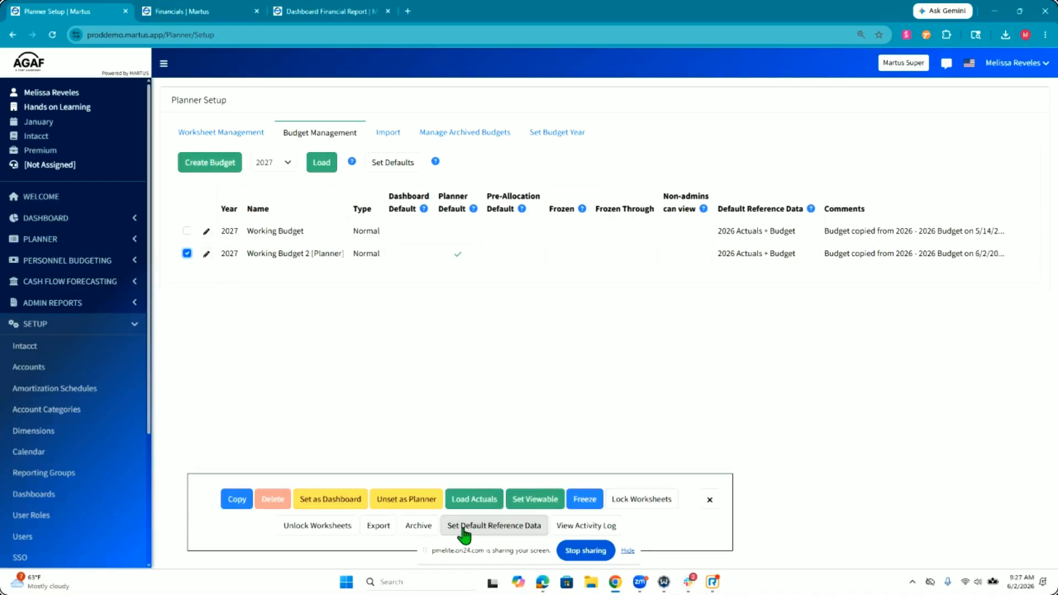
drag(440, 552, 0, 509)
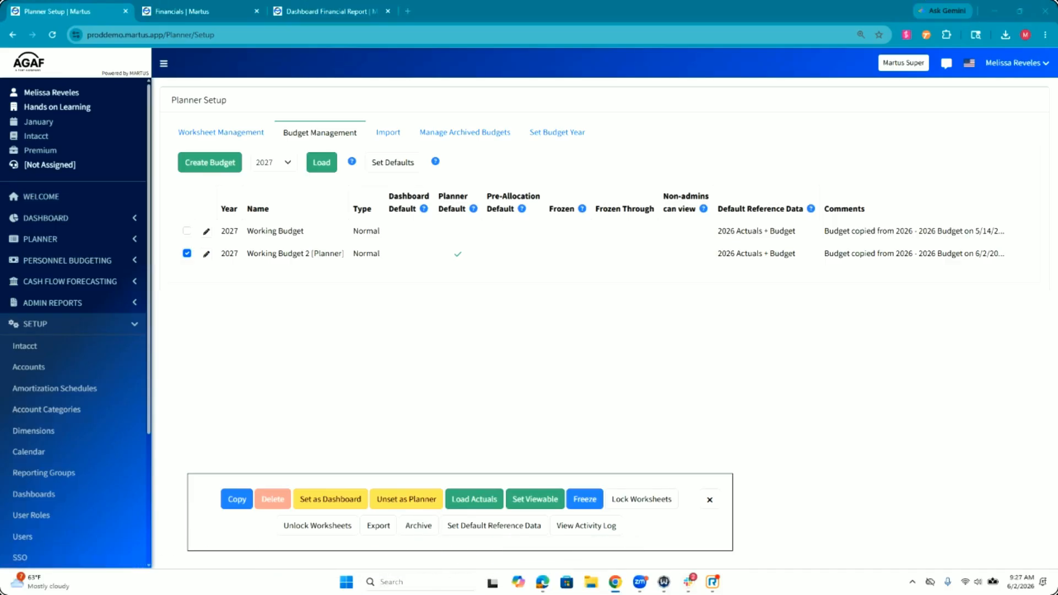
click(427, 526)
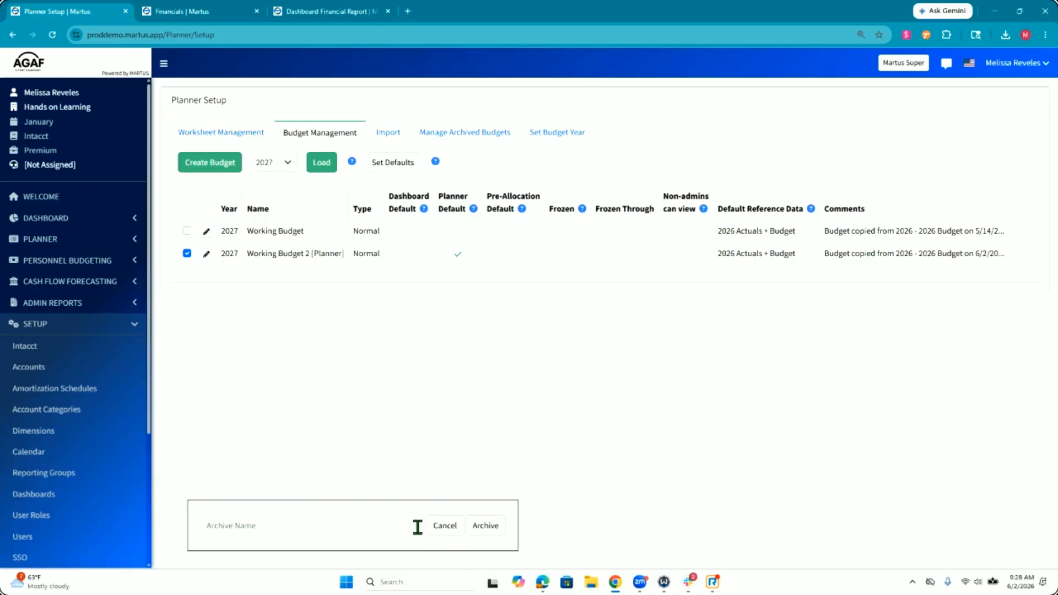
click(406, 527)
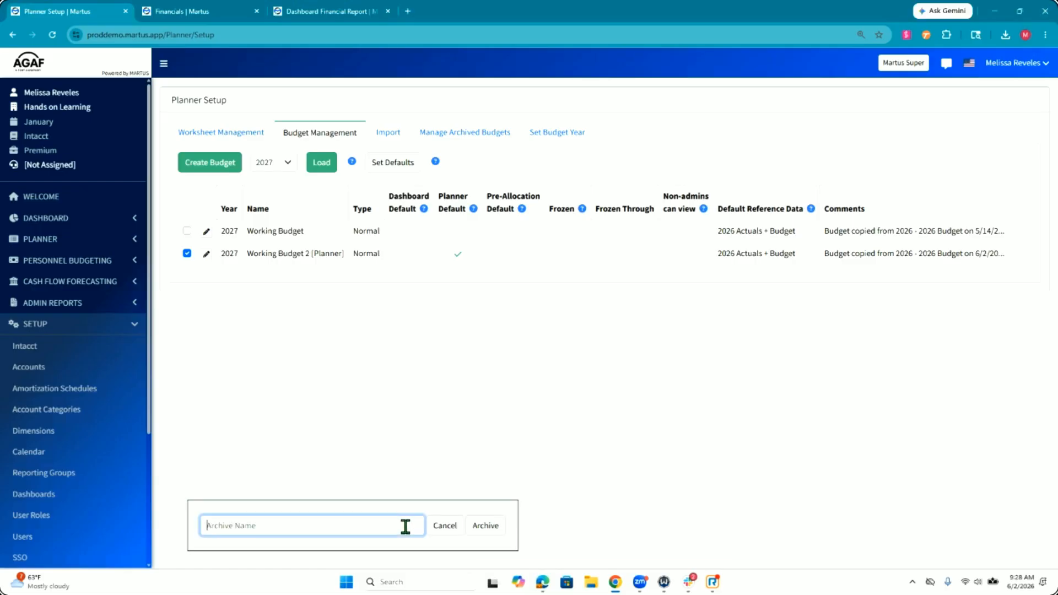
click(433, 526)
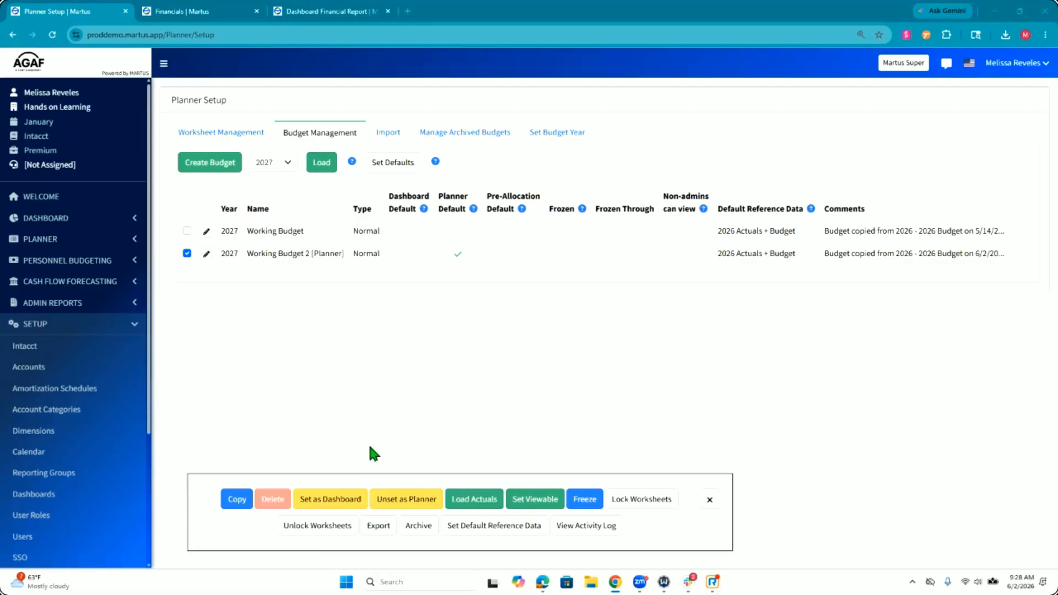
click(418, 526)
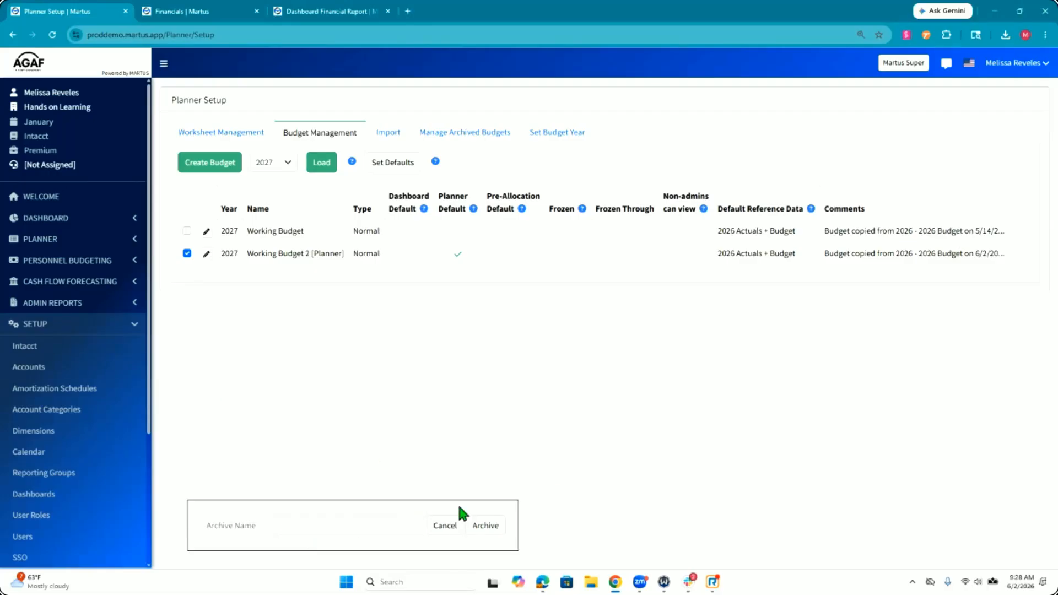
click(345, 532)
text(This is an archive)
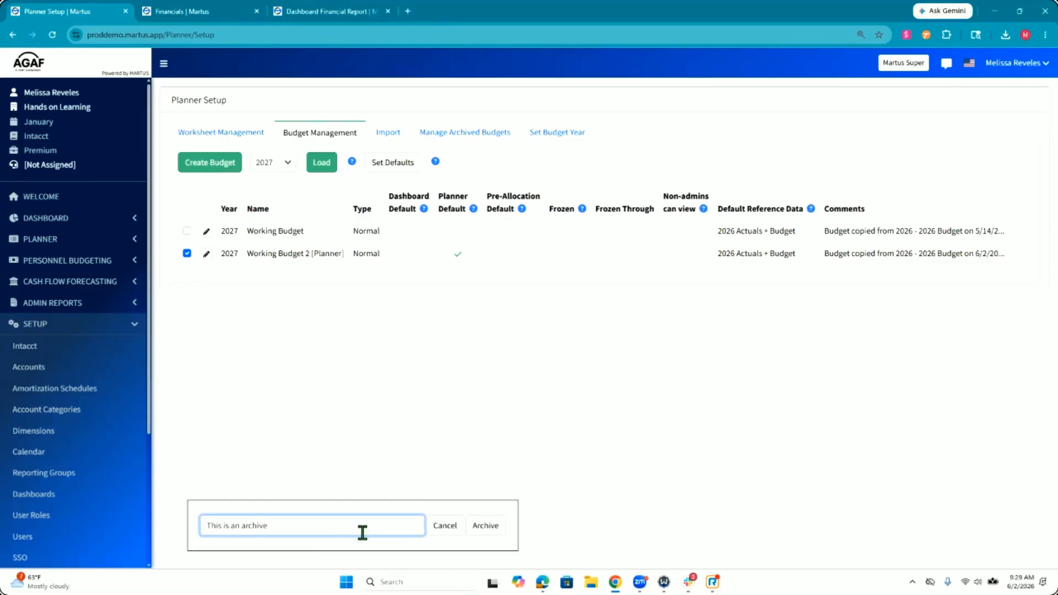
click(485, 526)
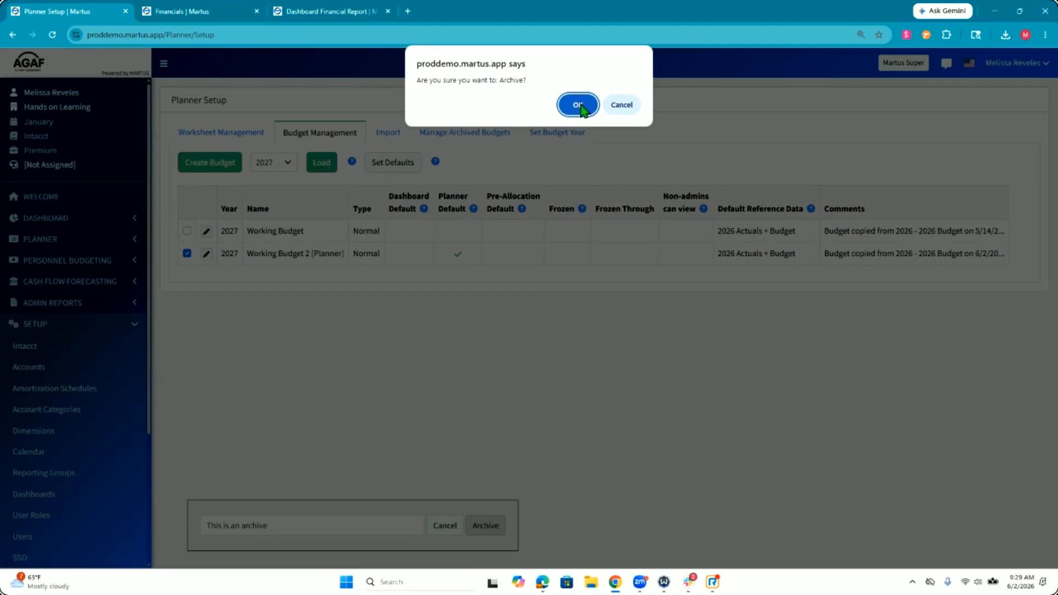
click(577, 105)
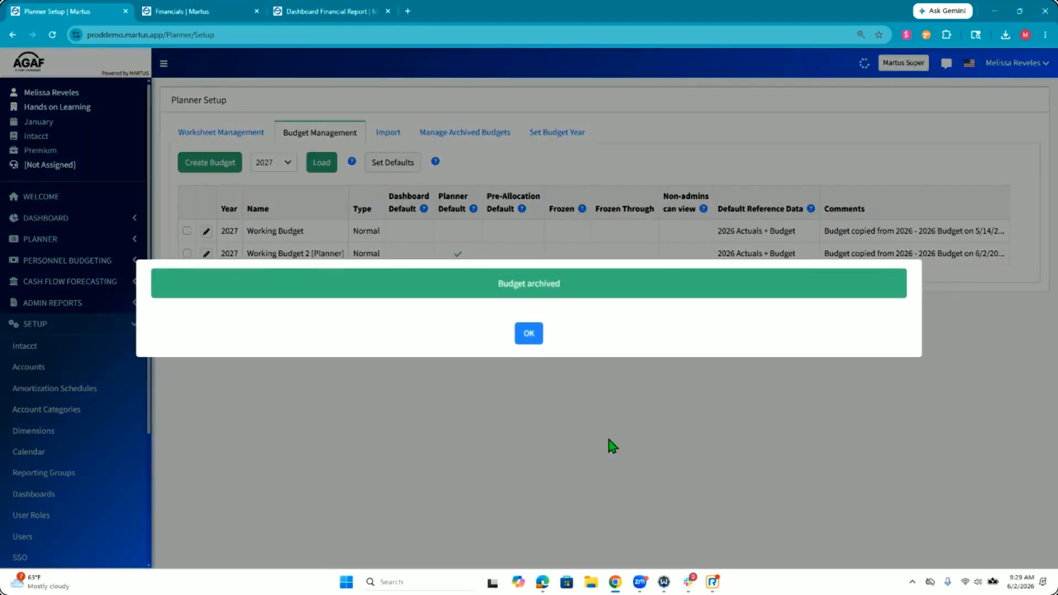
Step: Dismiss the archive notice and examine the timestamp, year and name of the 2027 archive among the archived budgets
click(528, 333)
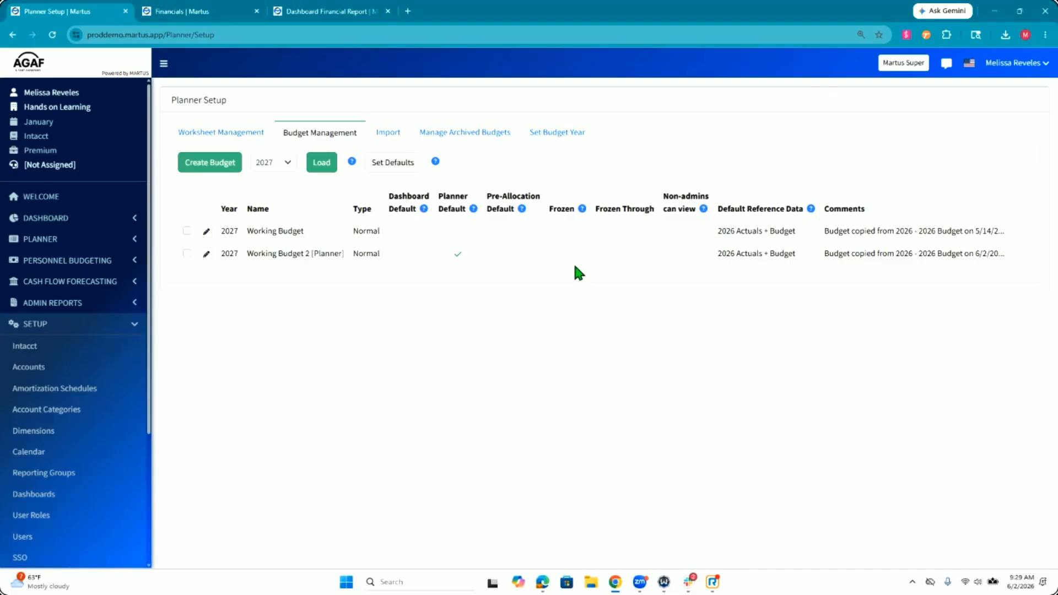
click(446, 134)
click(446, 135)
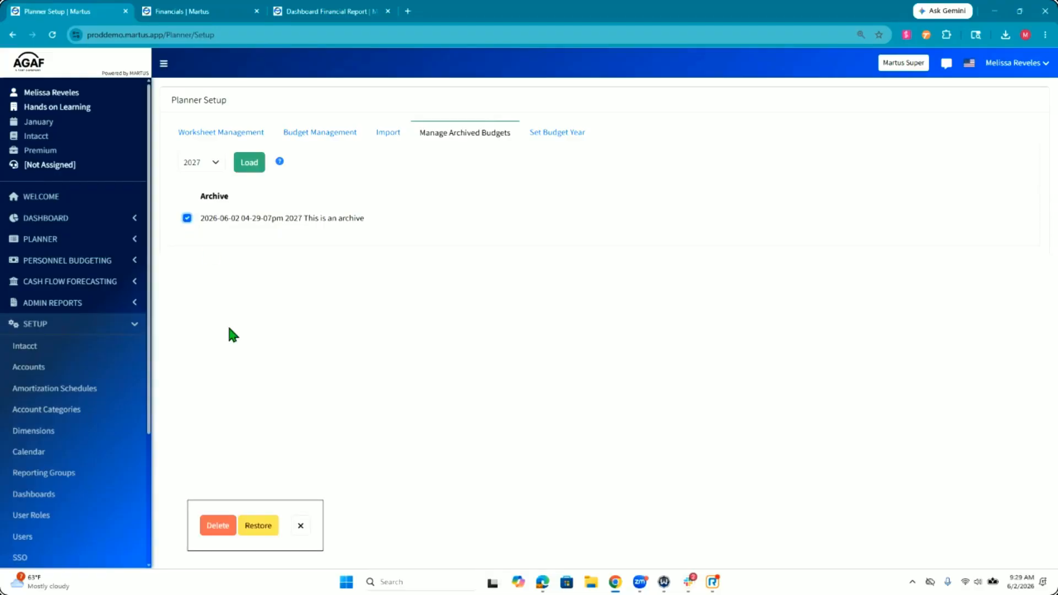
drag(201, 218, 242, 224)
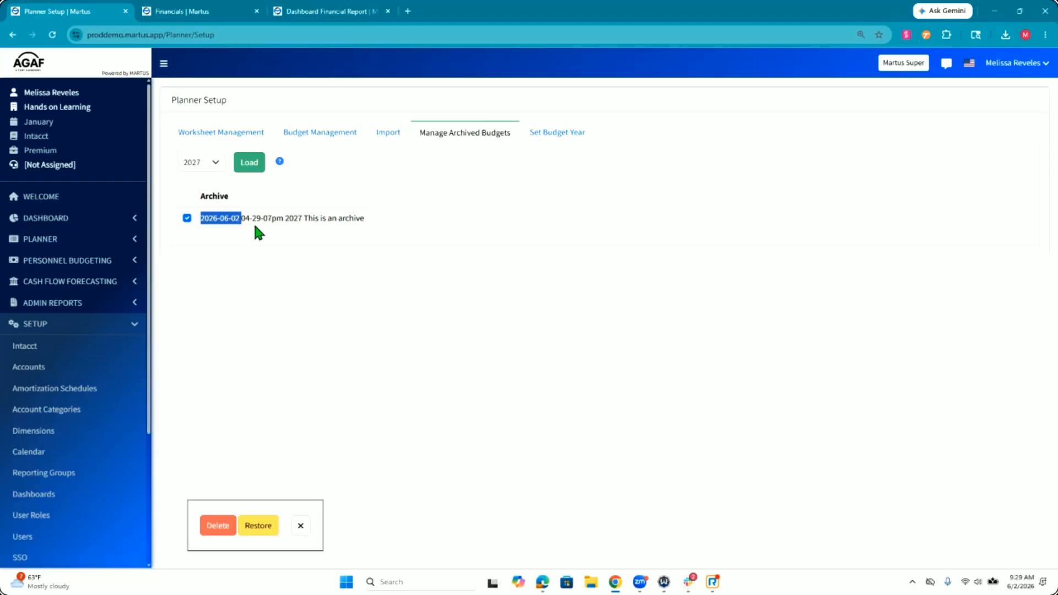
click(245, 227)
click(277, 228)
drag(363, 219, 302, 220)
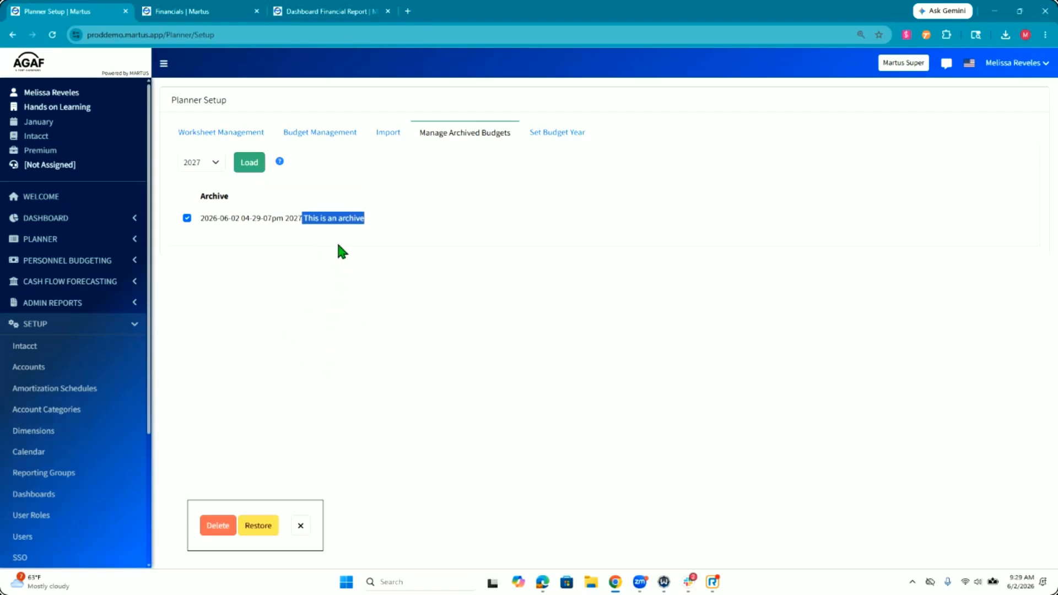
click(337, 219)
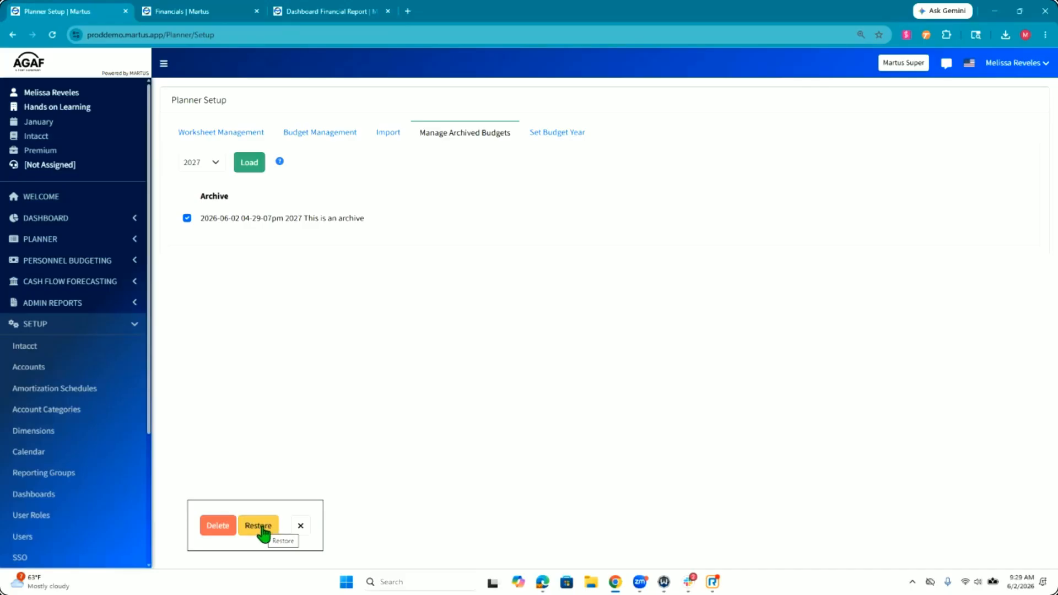
click(300, 526)
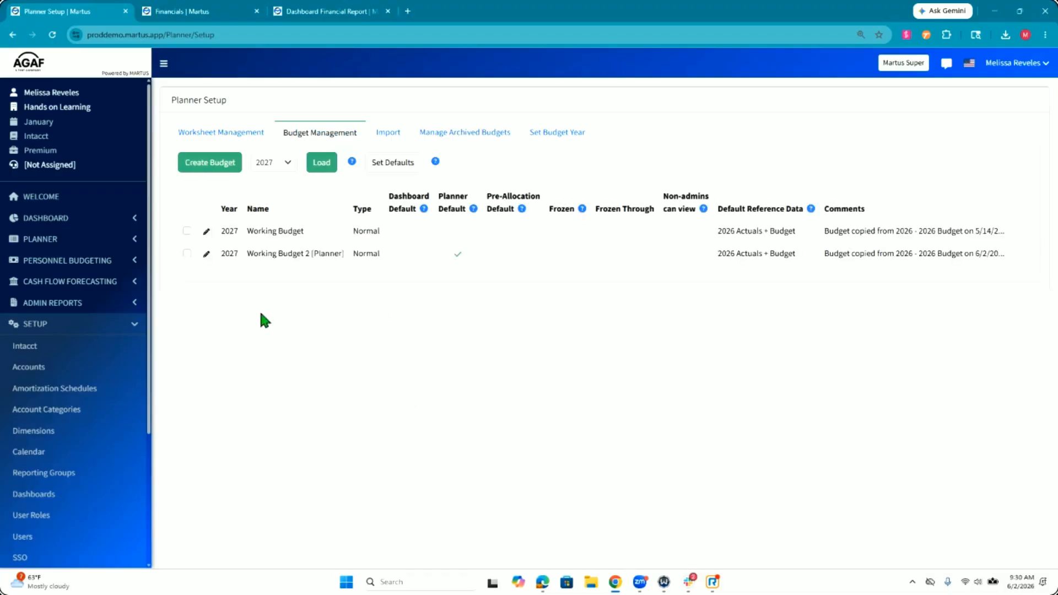
Step: Review the activity log of the 2027 Working Budget 2, including its worksheet lock entries, and close the log
click(186, 231)
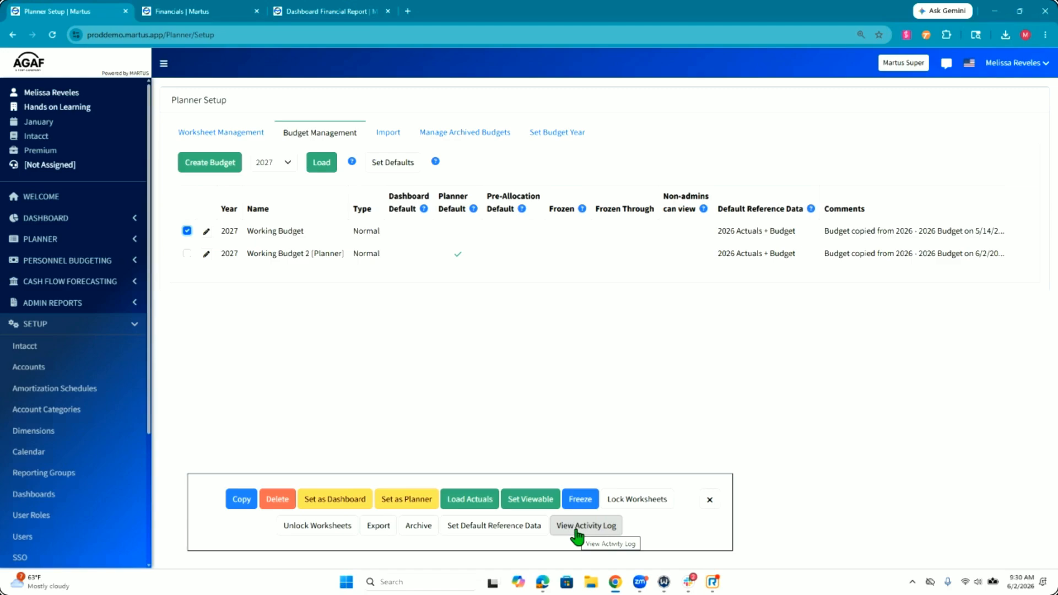
click(187, 253)
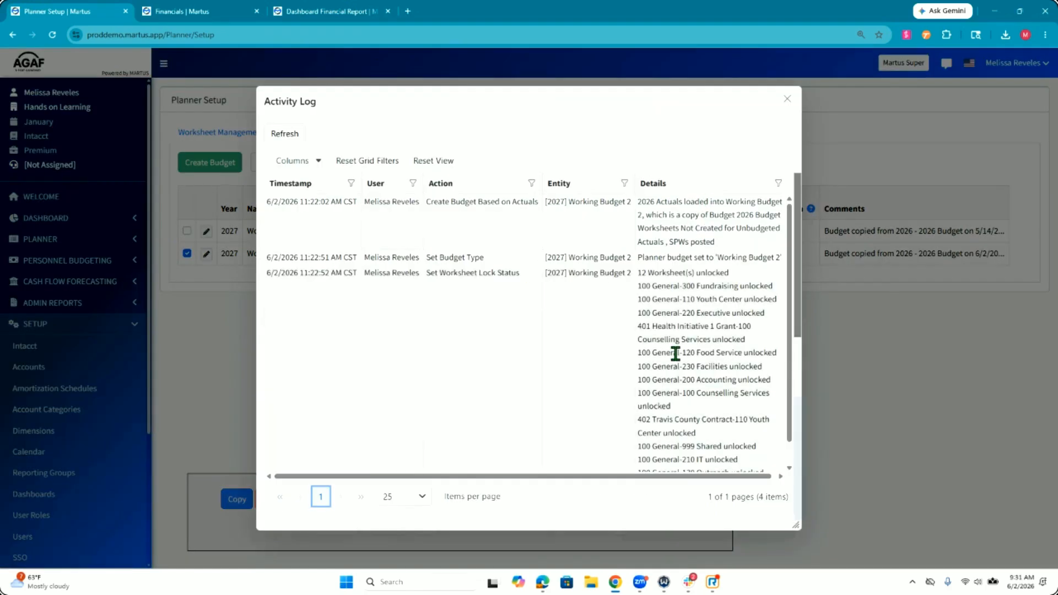
scroll(675, 353, down, 1)
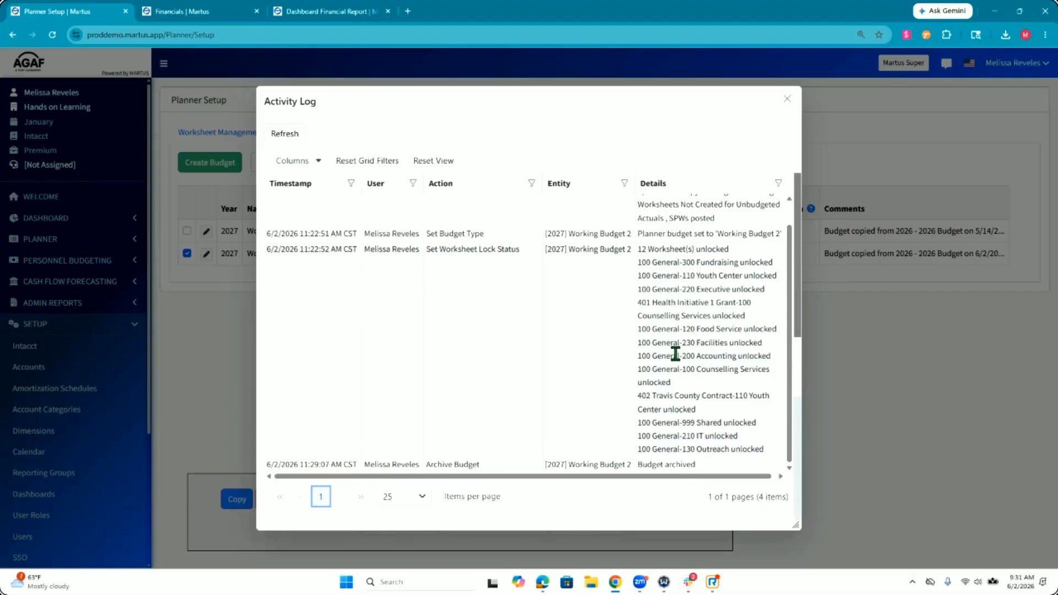
scroll(675, 352, up, 1)
scroll(675, 352, down, 1)
scroll(673, 364, up, 1)
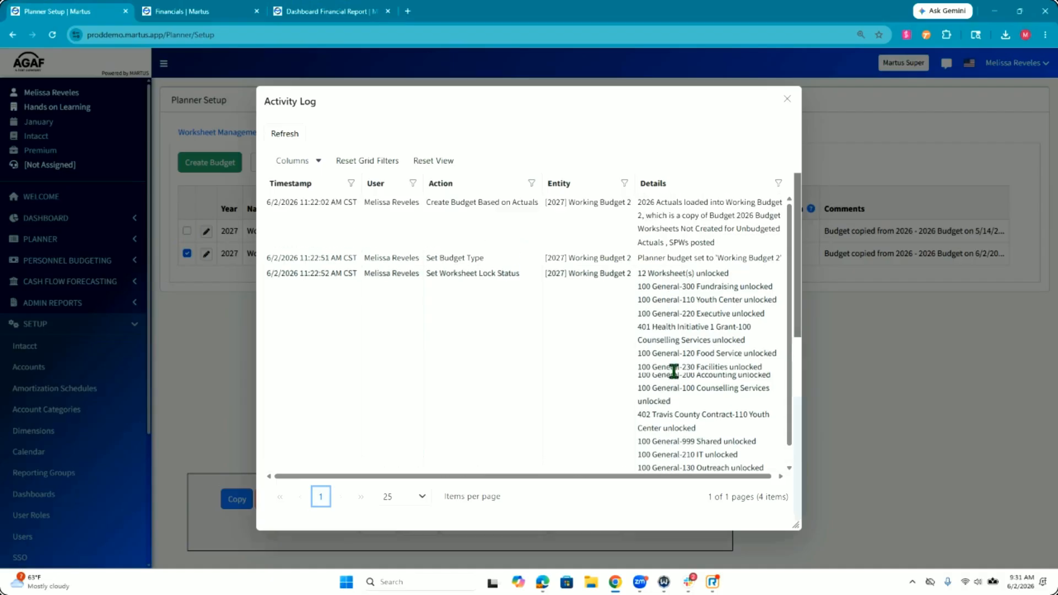
click(786, 102)
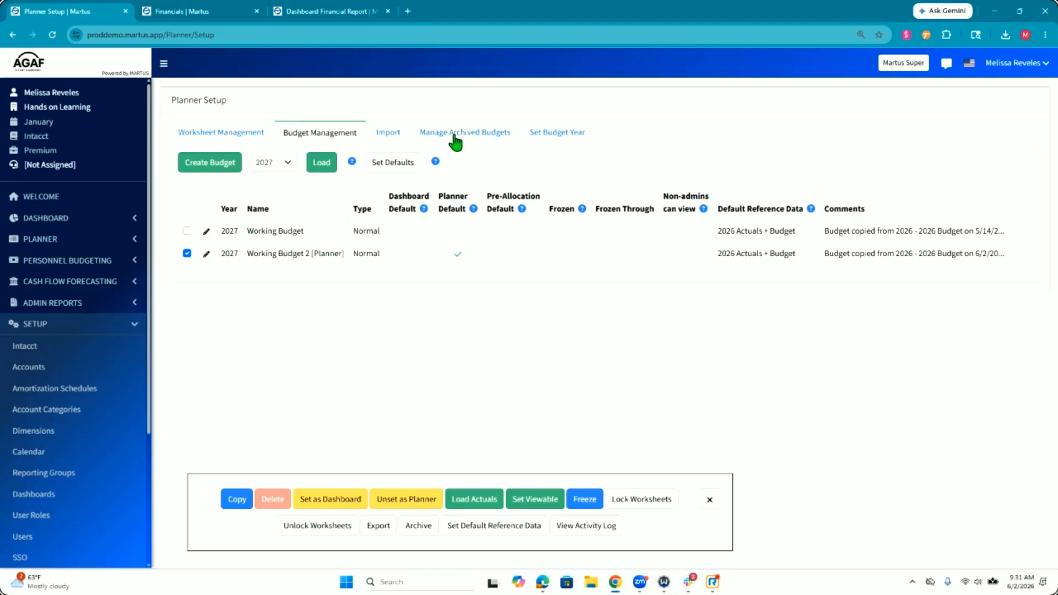
Step: Review the 2027 budget import options alongside the budget export action, and open worksheet management for Working Budget
click(383, 135)
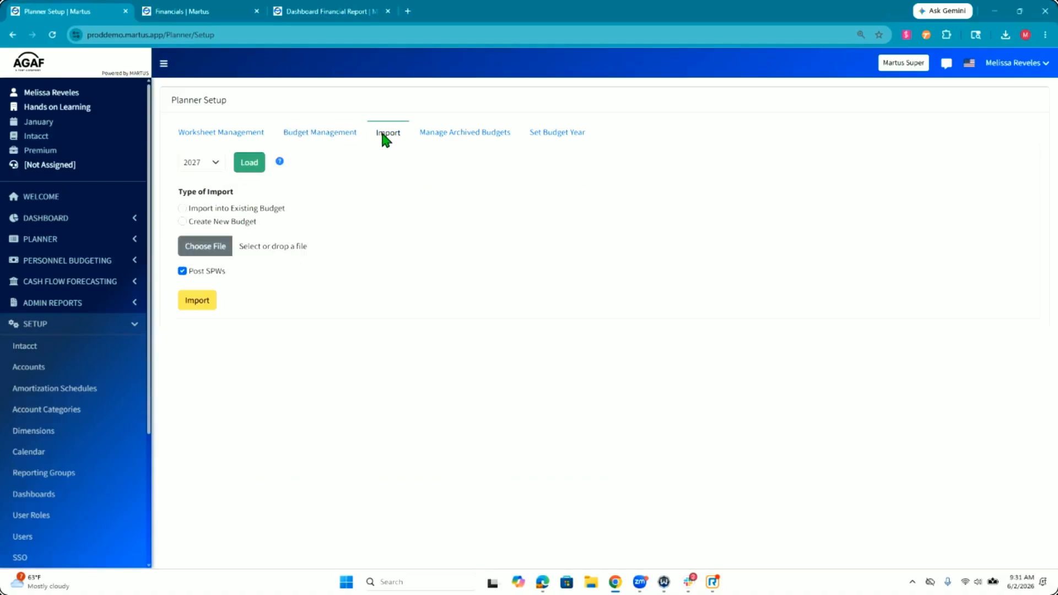
click(311, 135)
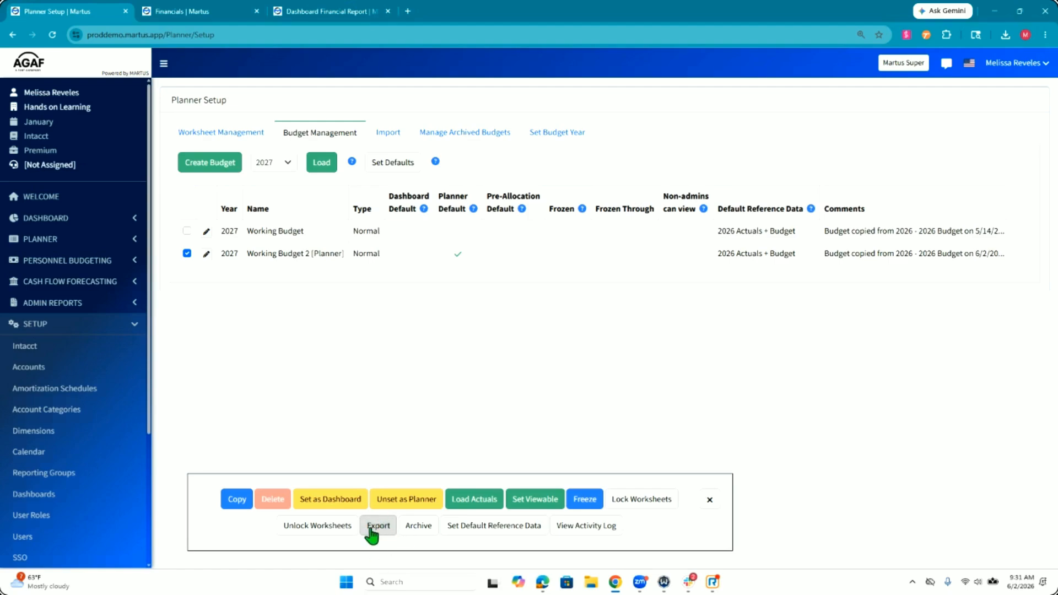
click(395, 135)
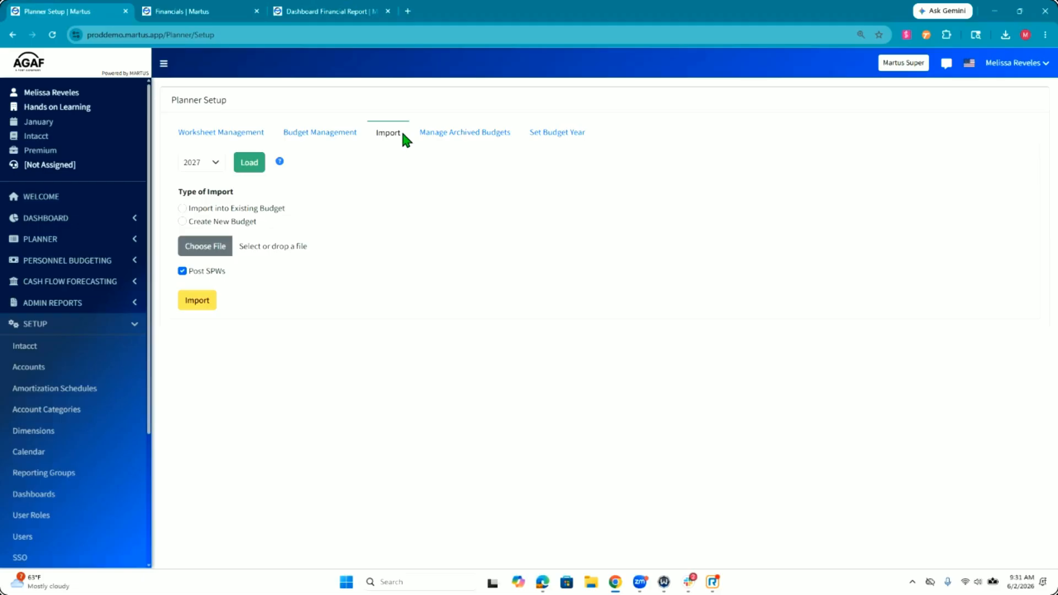
click(214, 134)
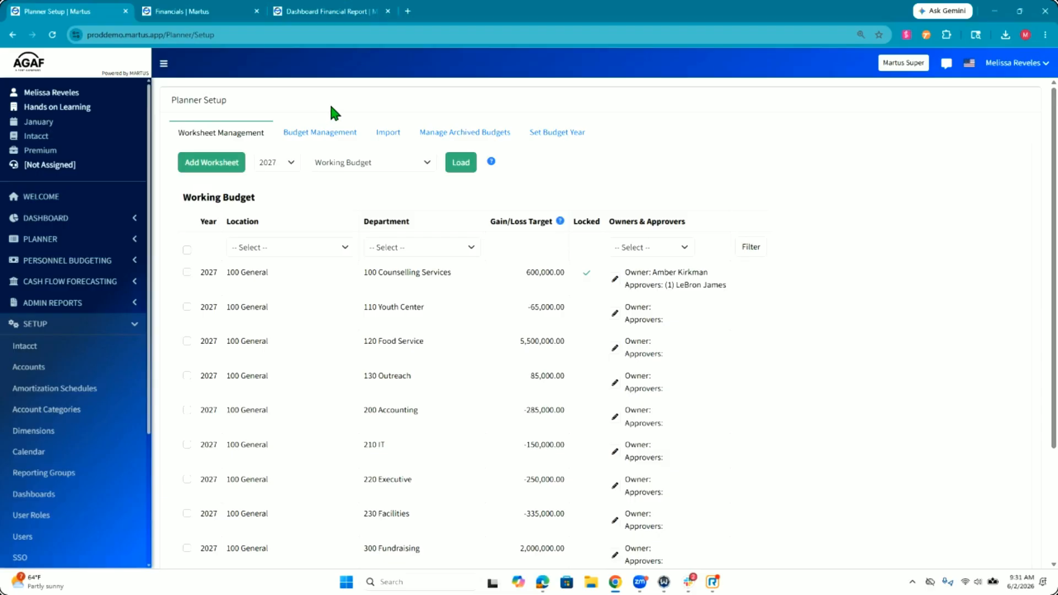
click(319, 138)
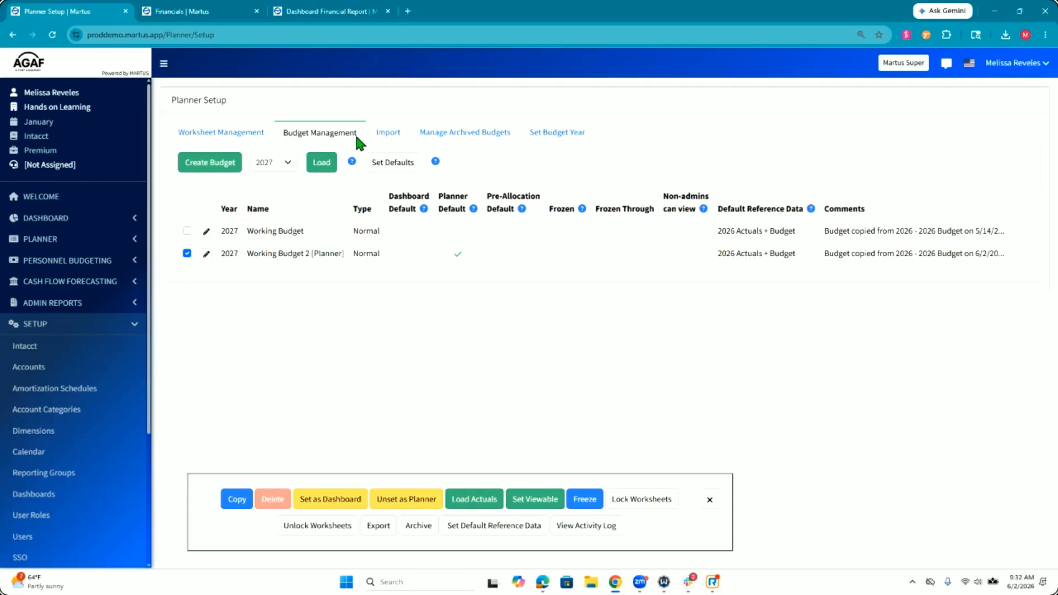
click(213, 135)
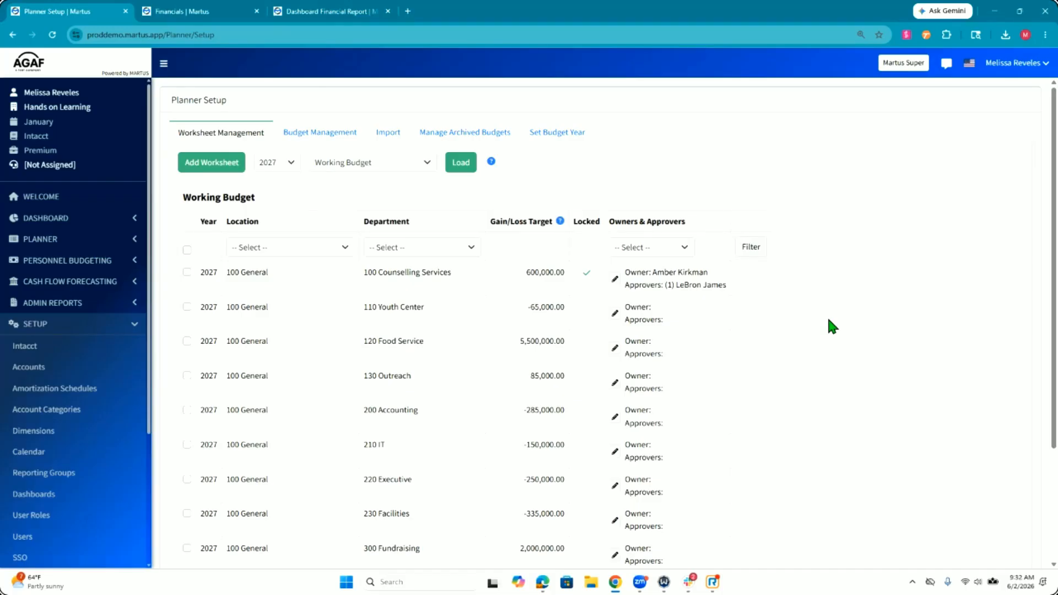
click(187, 375)
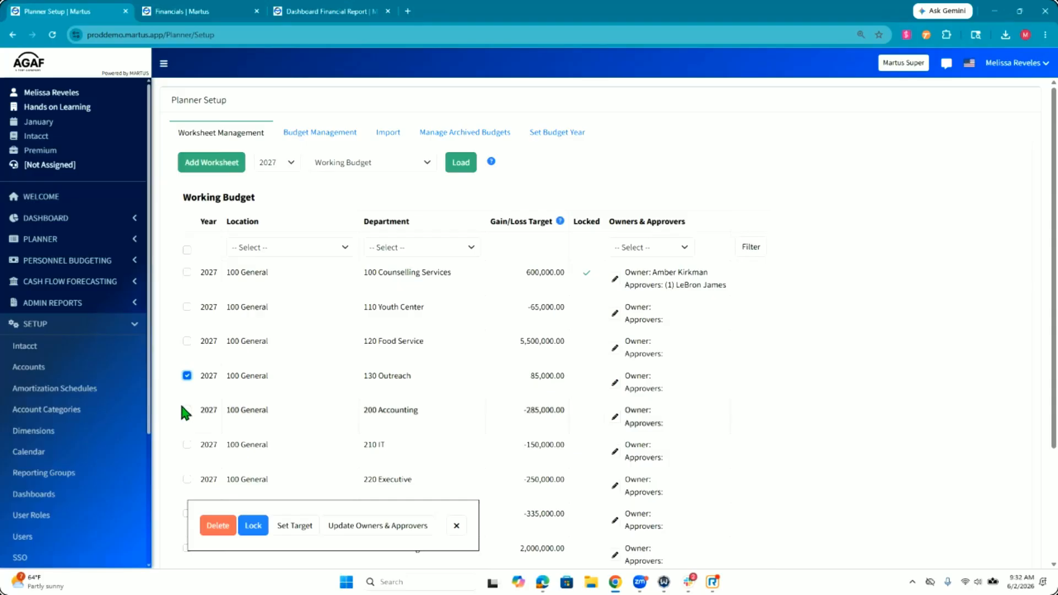
click(187, 444)
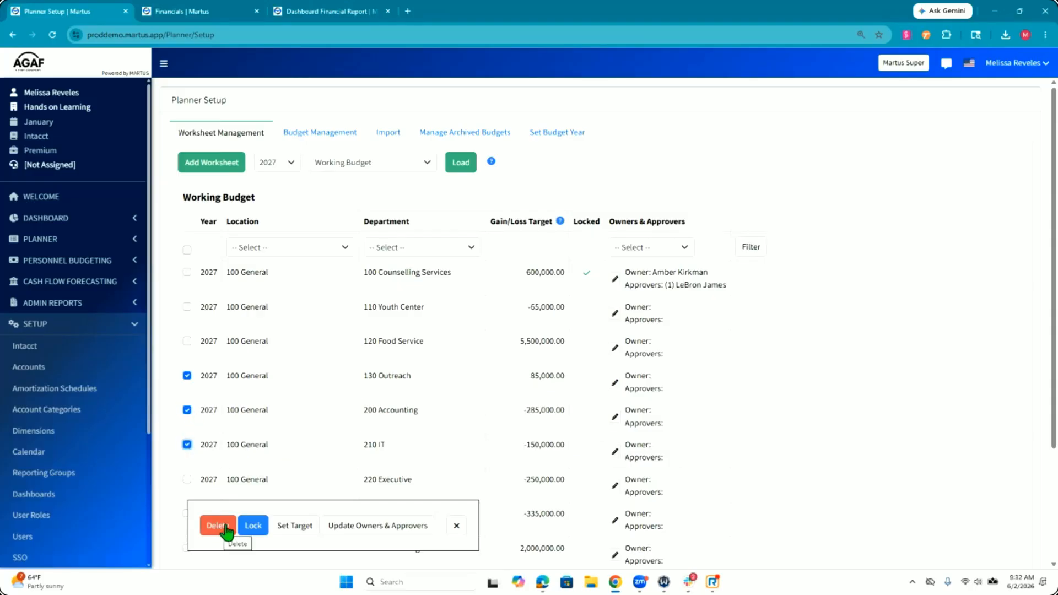
click(187, 444)
click(186, 410)
click(187, 375)
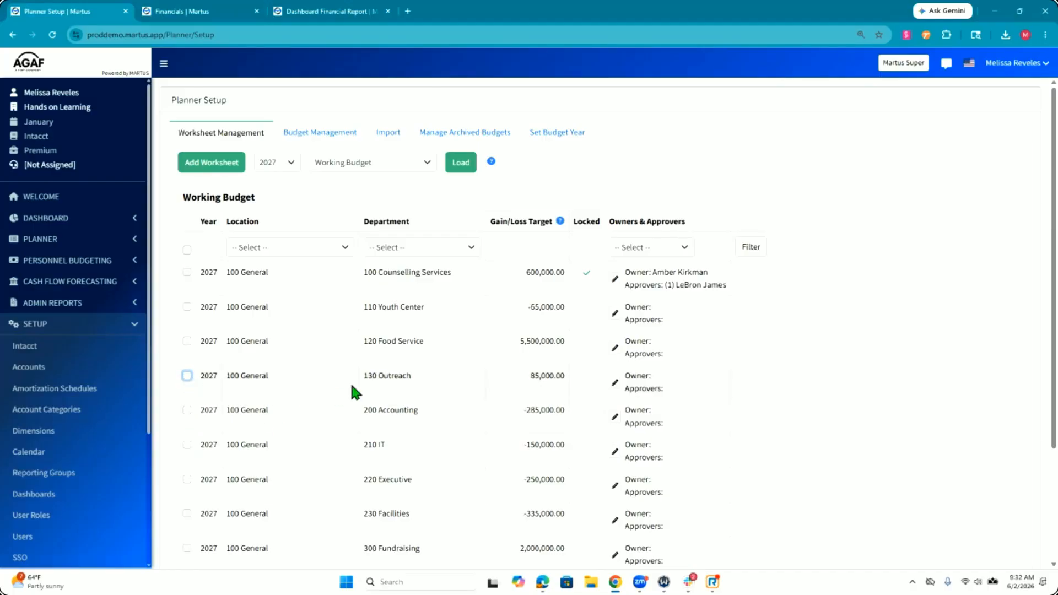
Step: Look through the 2027 Working Budget worksheets, checking their locations, departments, targets, owners and approvers
scroll(304, 431, down, 3)
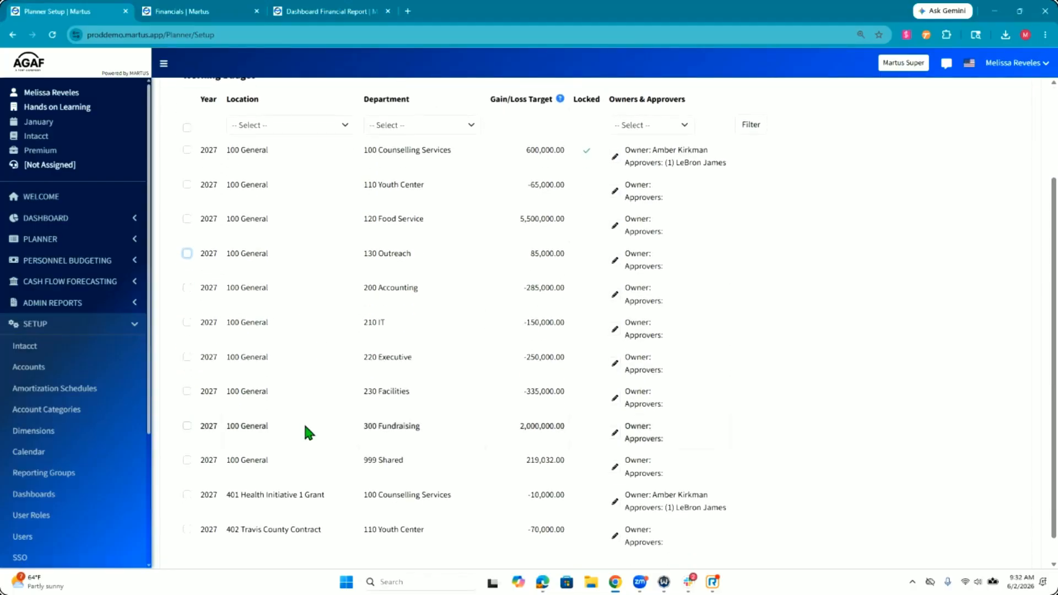
scroll(304, 432, up, 3)
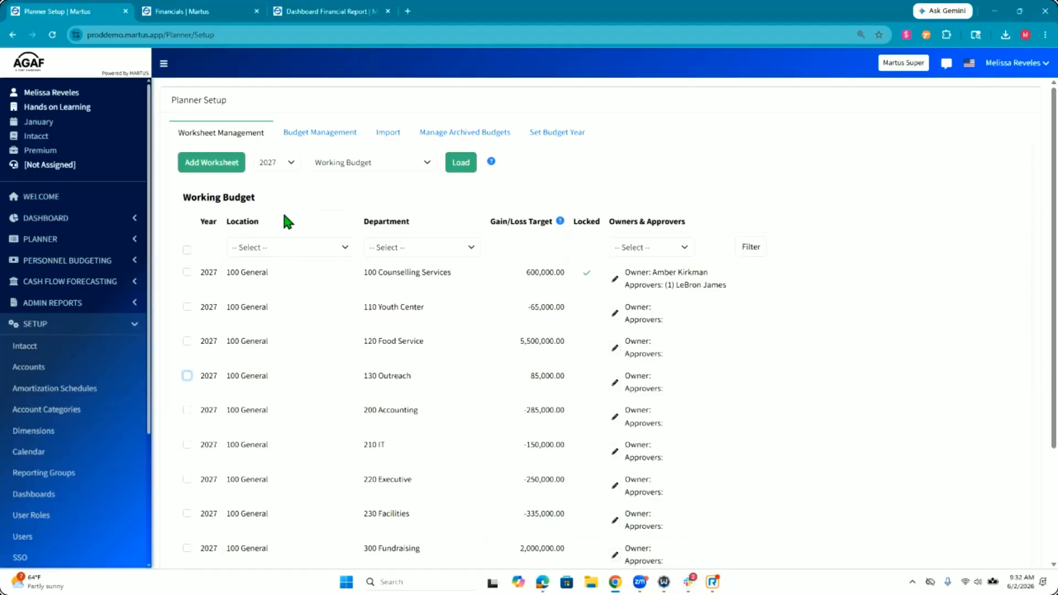
scroll(367, 348, down, 3)
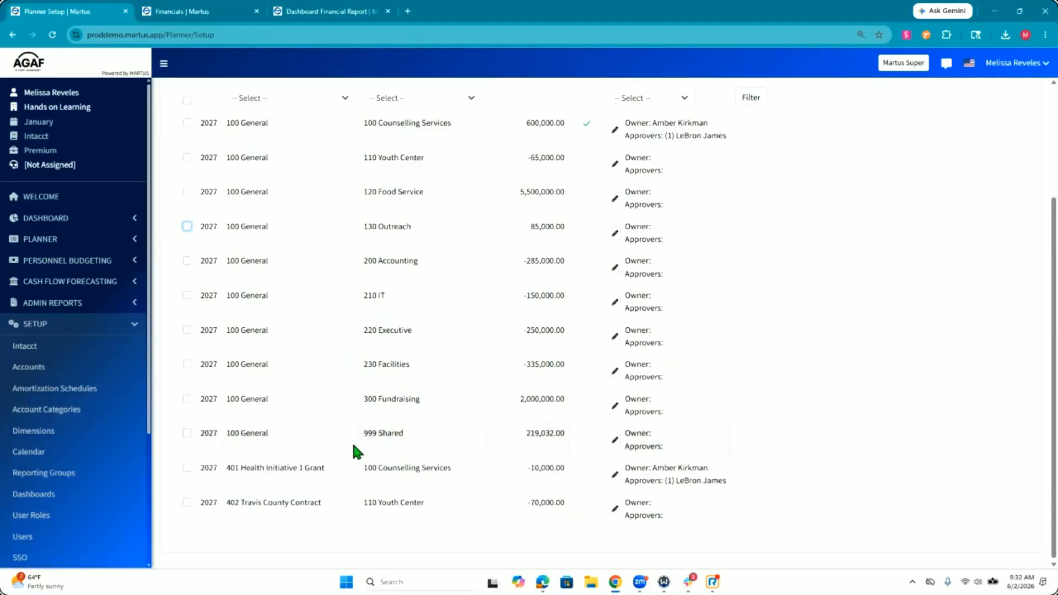
scroll(354, 446, up, 1)
scroll(353, 446, up, 2)
scroll(353, 446, down, 1)
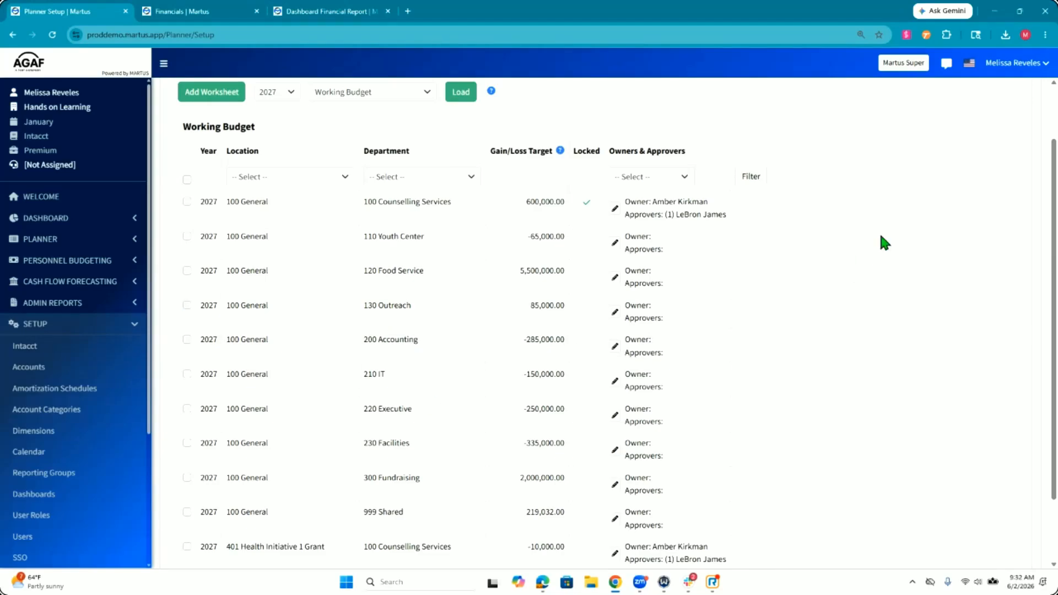
Step: Open the knowledge base chat assistant to view its last answer, and close it again
click(945, 64)
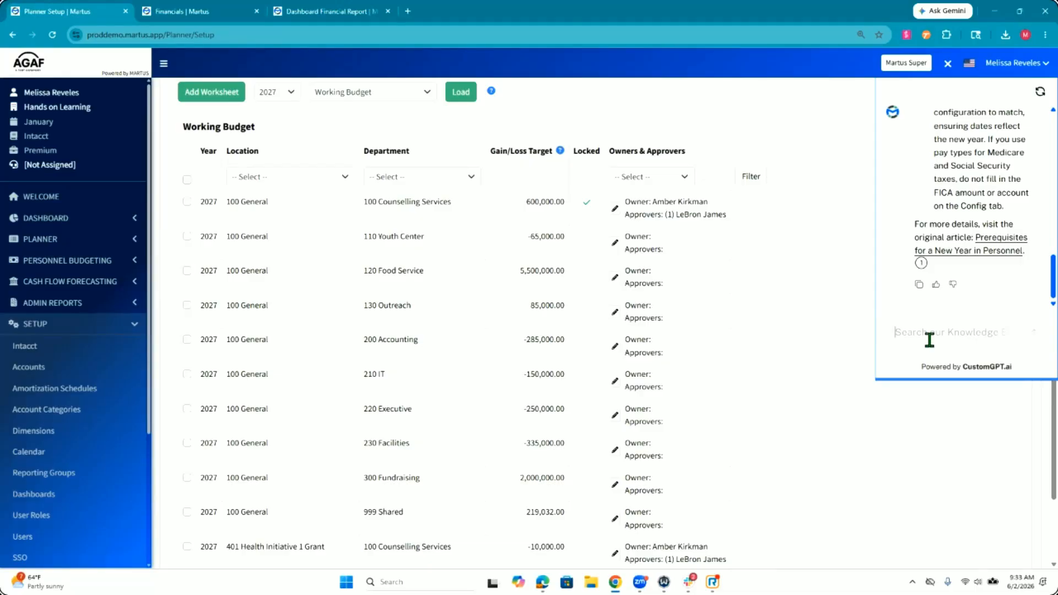
scroll(920, 317, down, 2)
scroll(789, 357, up, 3)
scroll(763, 372, down, 1)
scroll(763, 368, down, 2)
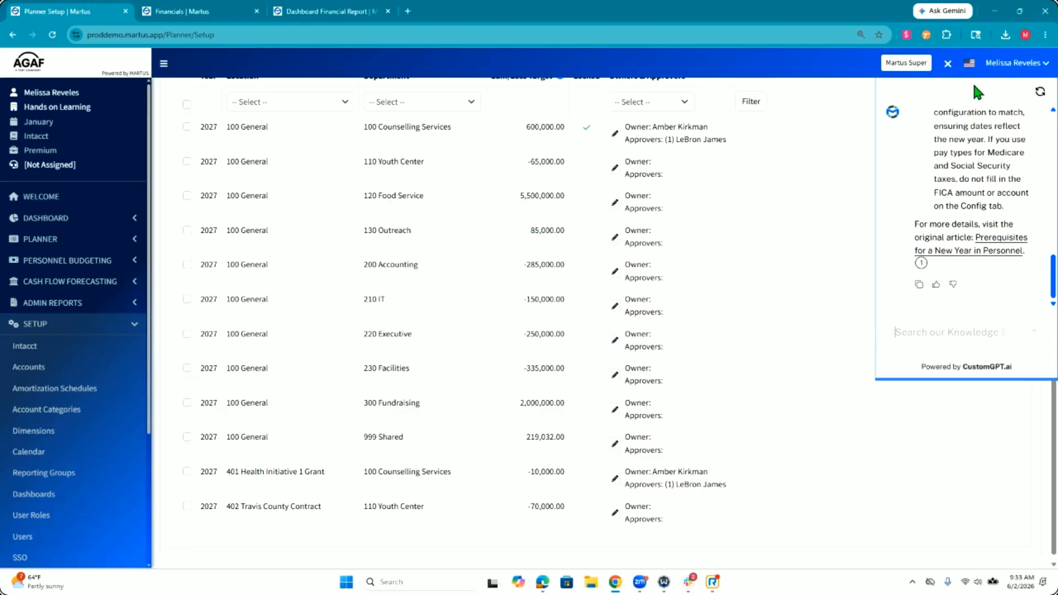
click(948, 65)
scroll(336, 349, up, 3)
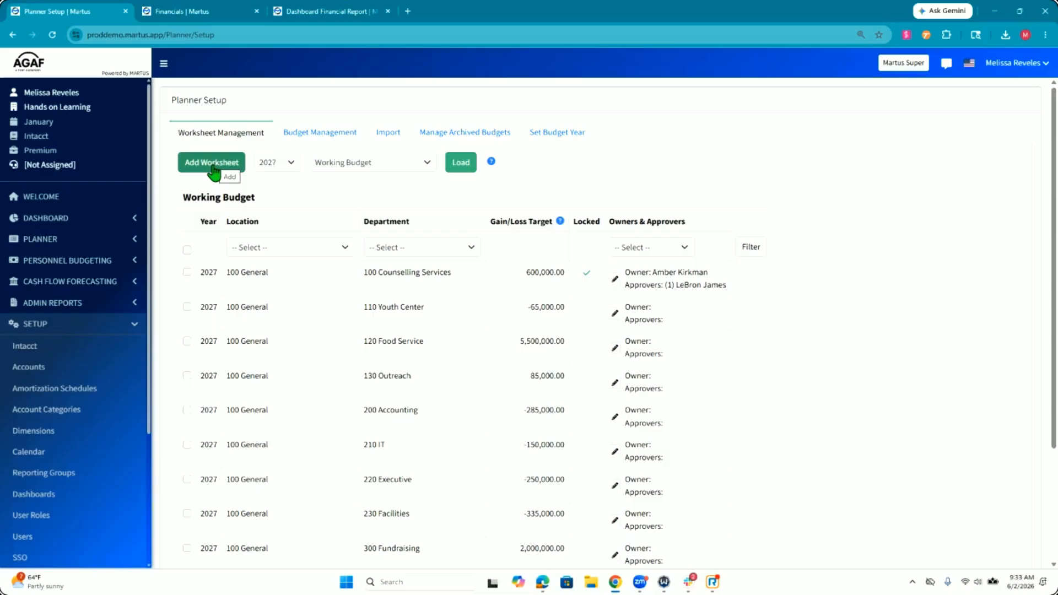
Step: Switch to the Financials browser tab and open the Planner worksheets list there for the 2027 Working Budget 2
click(130, 243)
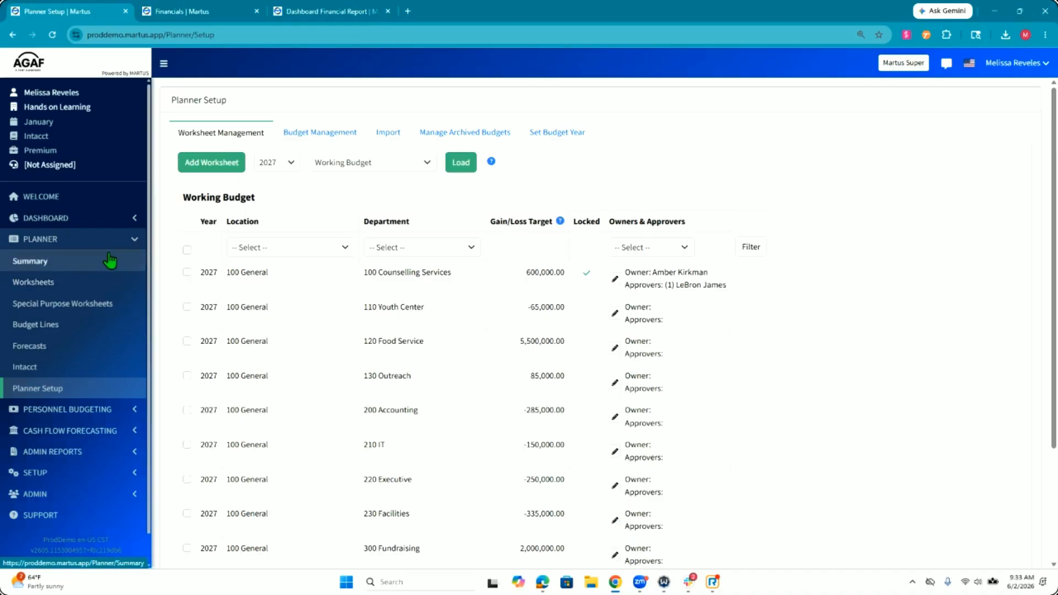
click(205, 11)
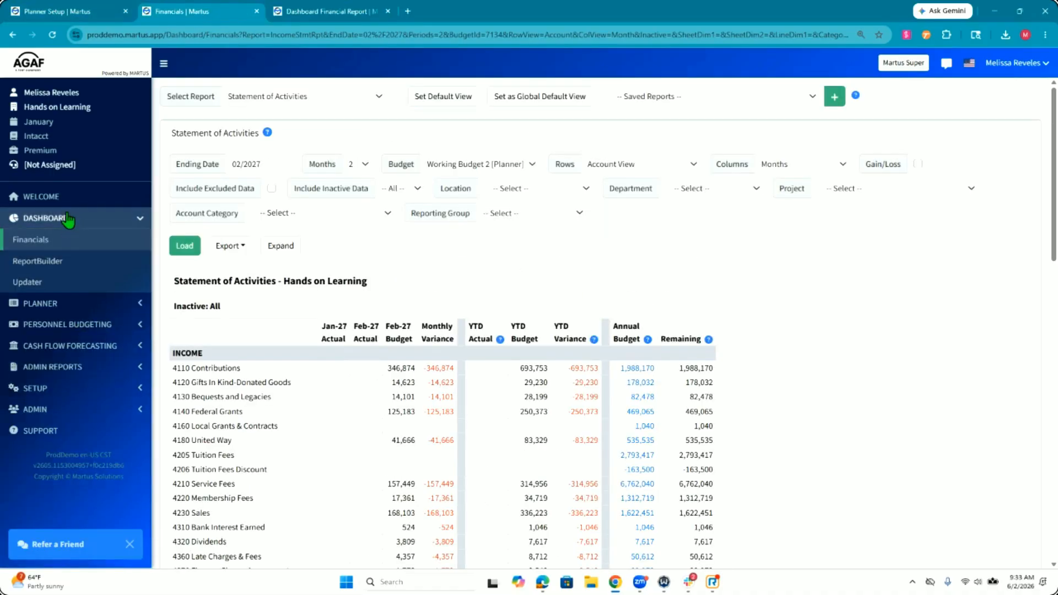
click(69, 302)
click(66, 300)
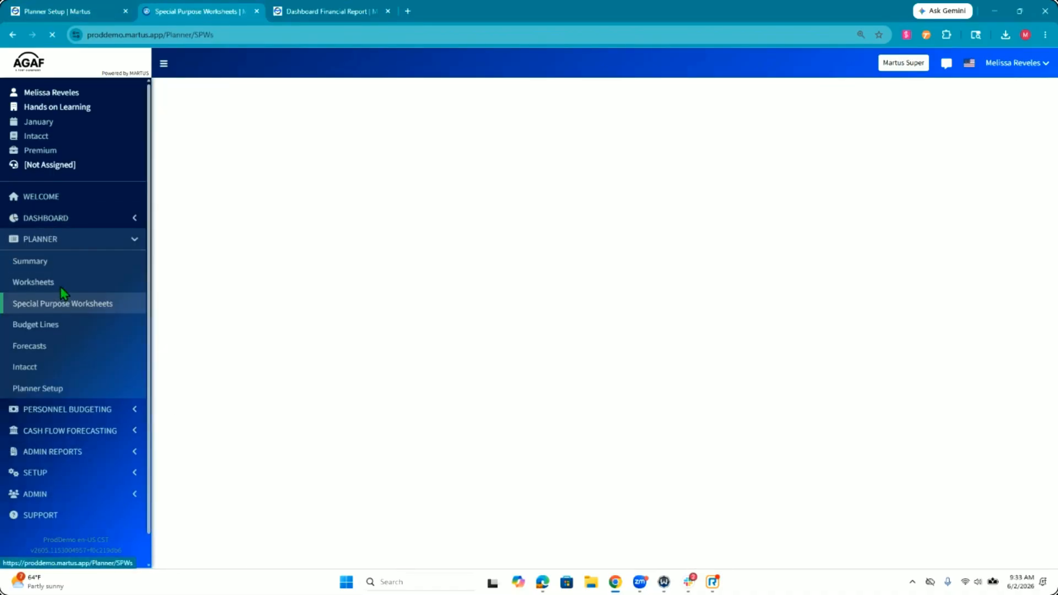
click(61, 287)
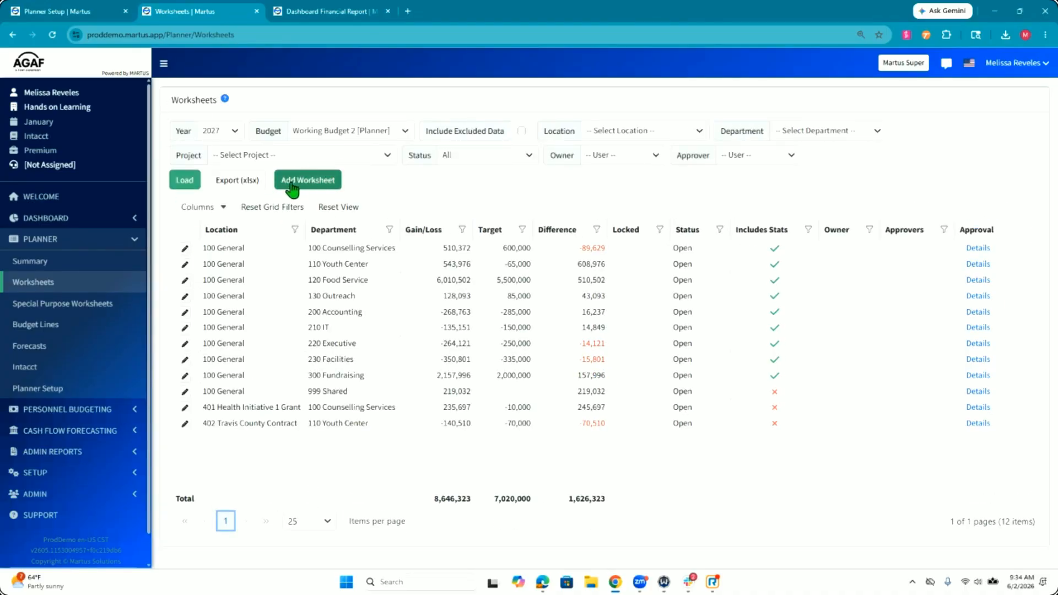
Step: Return to Planner Setup, select the 100 General / 100 Counselling Services worksheet and examine its available actions and gain/loss target
click(85, 12)
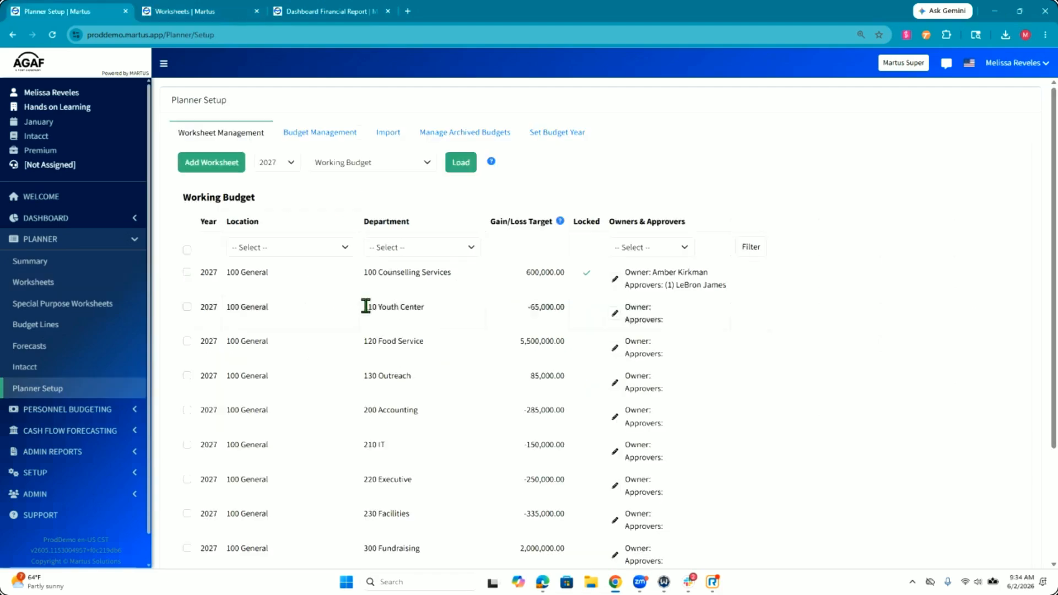
click(187, 271)
scroll(847, 281, down, 3)
scroll(847, 281, up, 2)
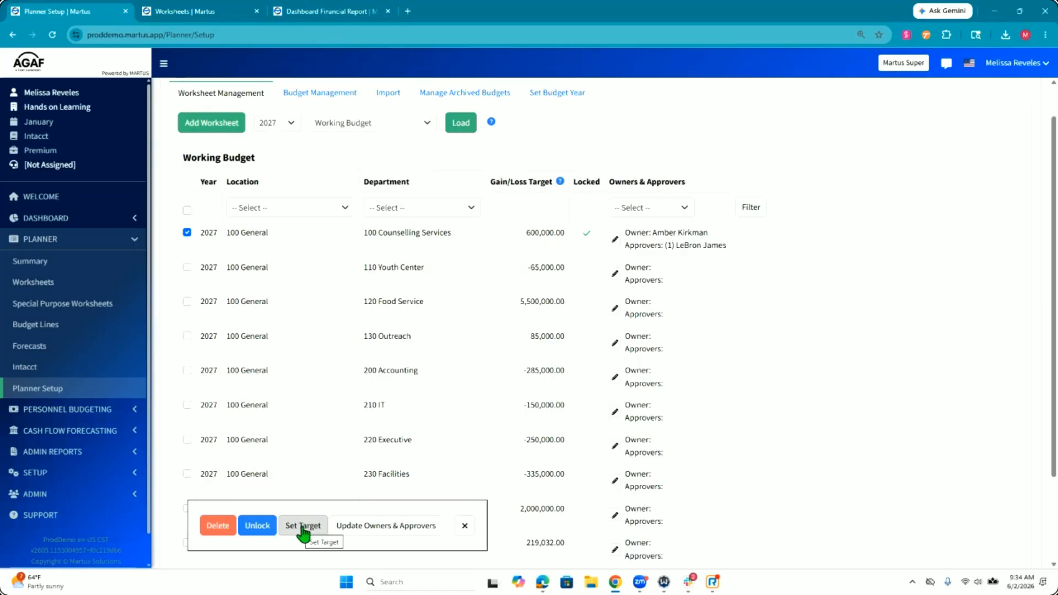
double_click(546, 233)
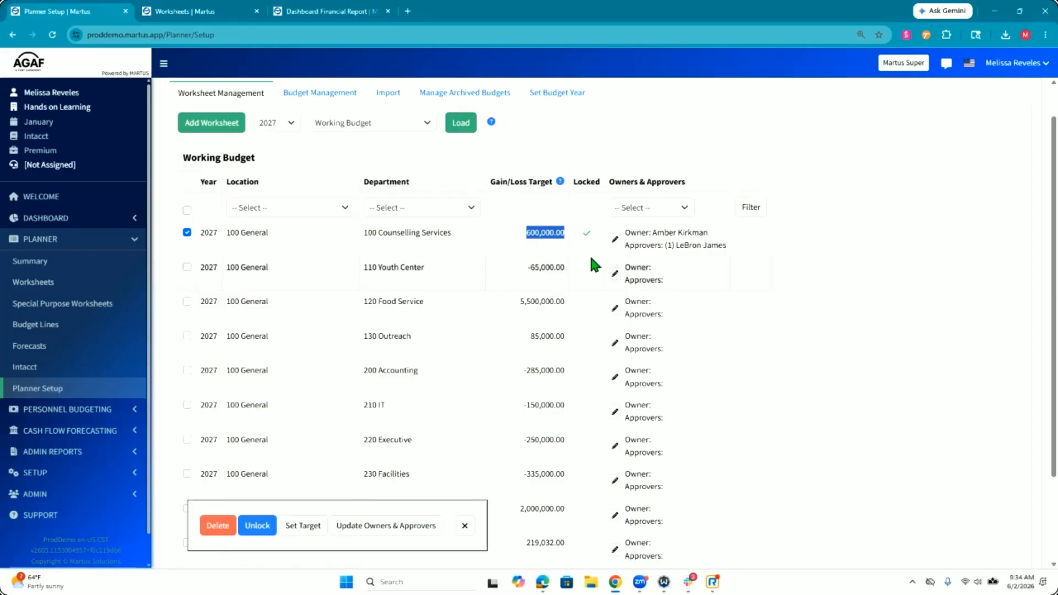
click(560, 233)
double_click(560, 233)
click(560, 233)
double_click(560, 232)
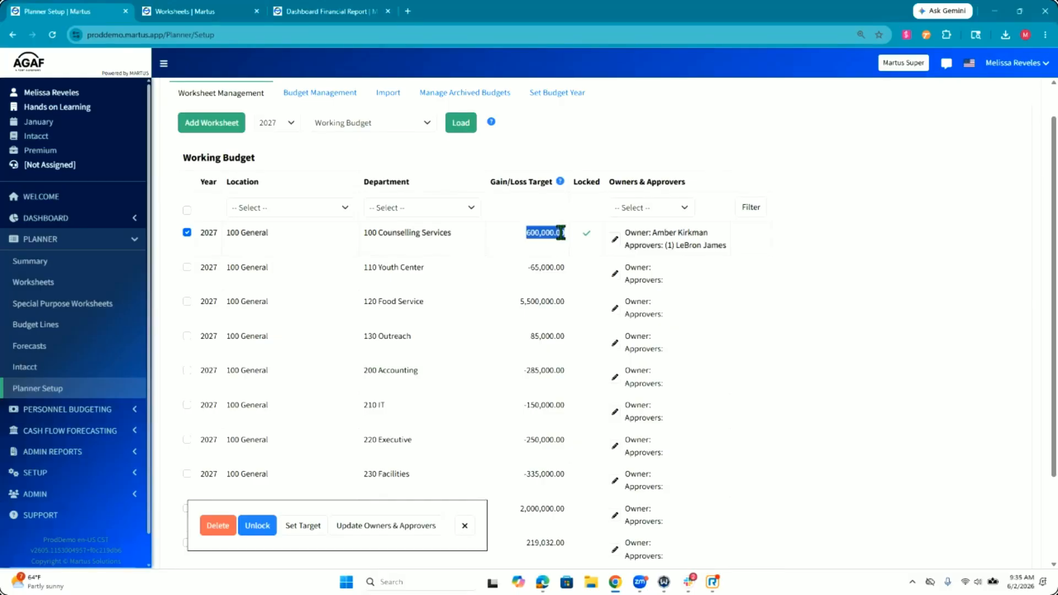
click(560, 233)
double_click(559, 232)
click(554, 232)
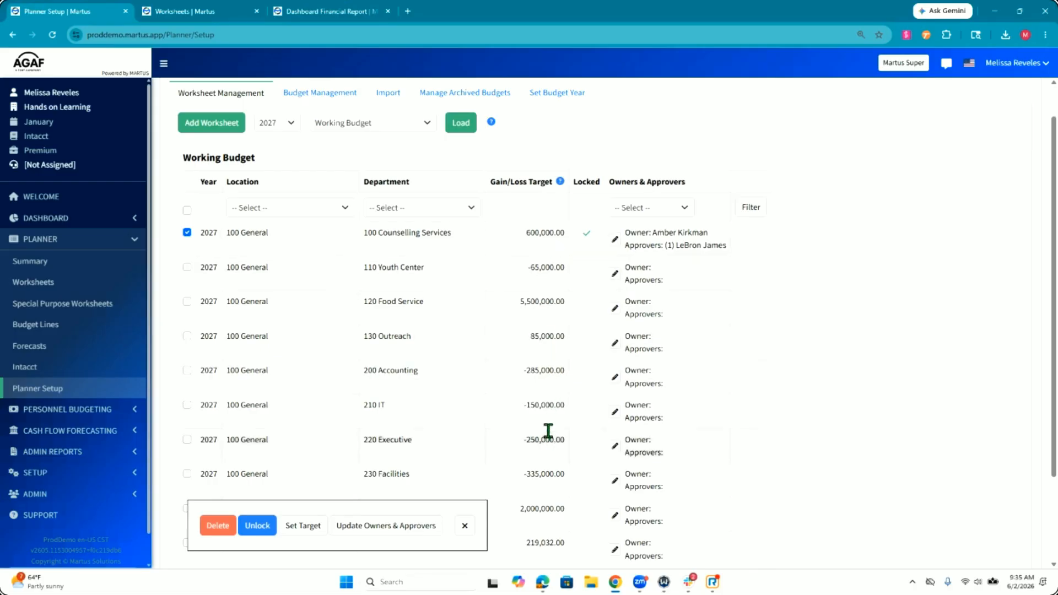
double_click(545, 405)
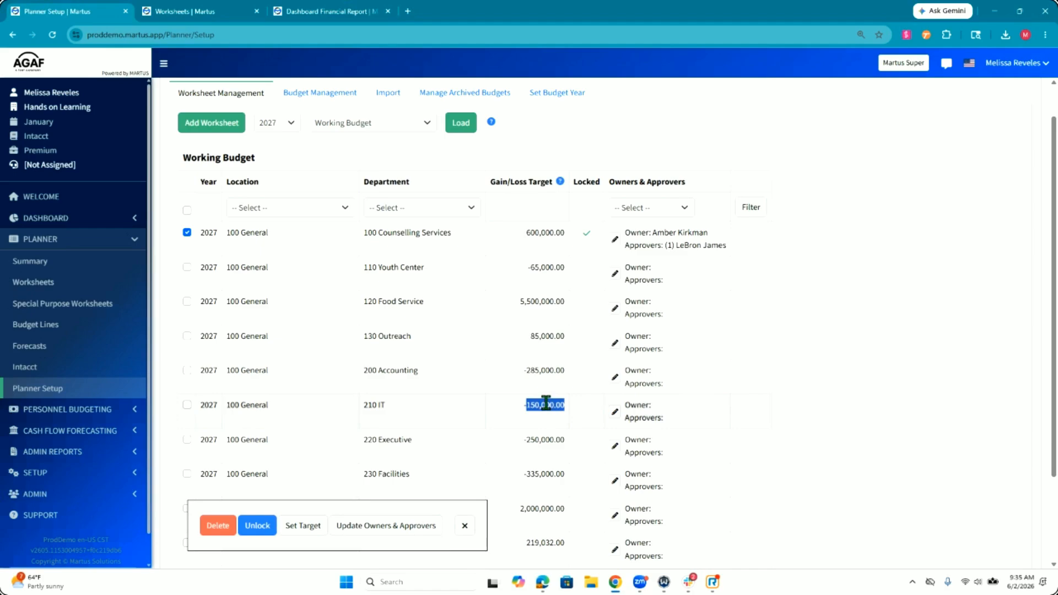
click(537, 439)
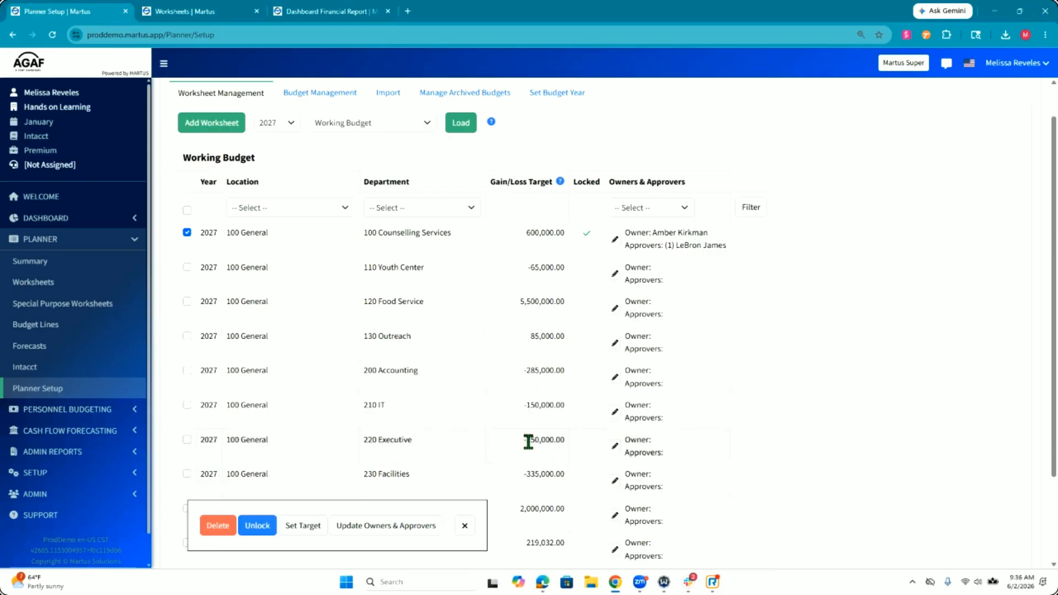
Step: Add the 110 Youth Center worksheet to the selection and view the source budgets offered for a percentage-increase target
click(188, 266)
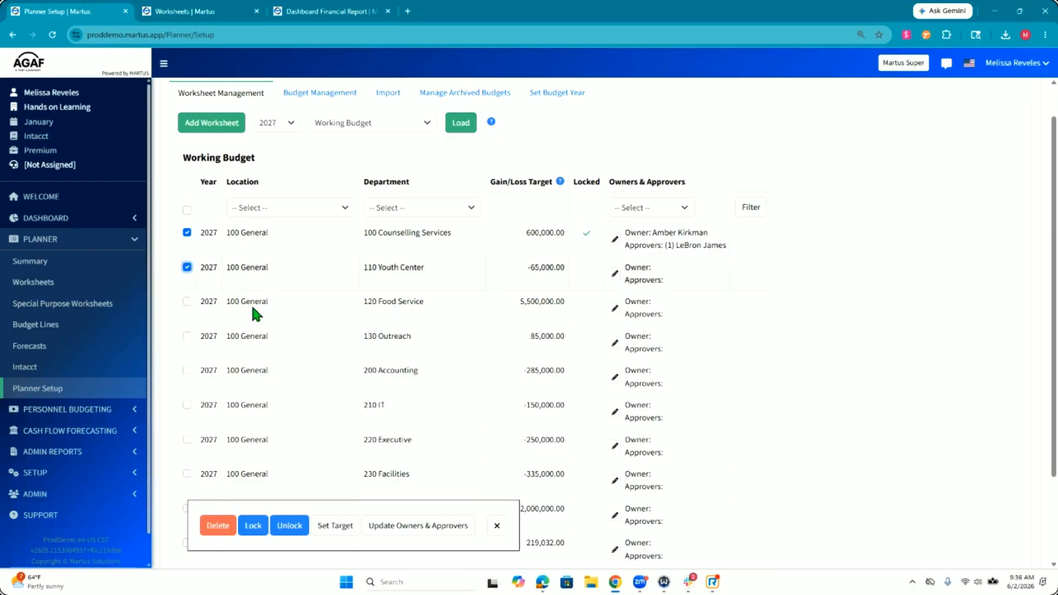
click(334, 526)
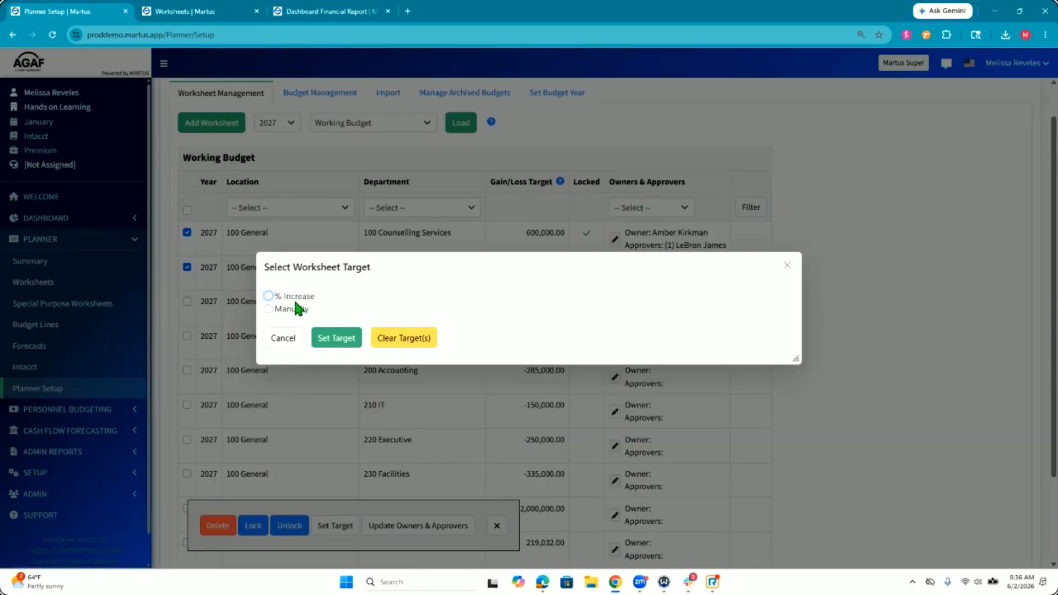
click(291, 296)
click(352, 287)
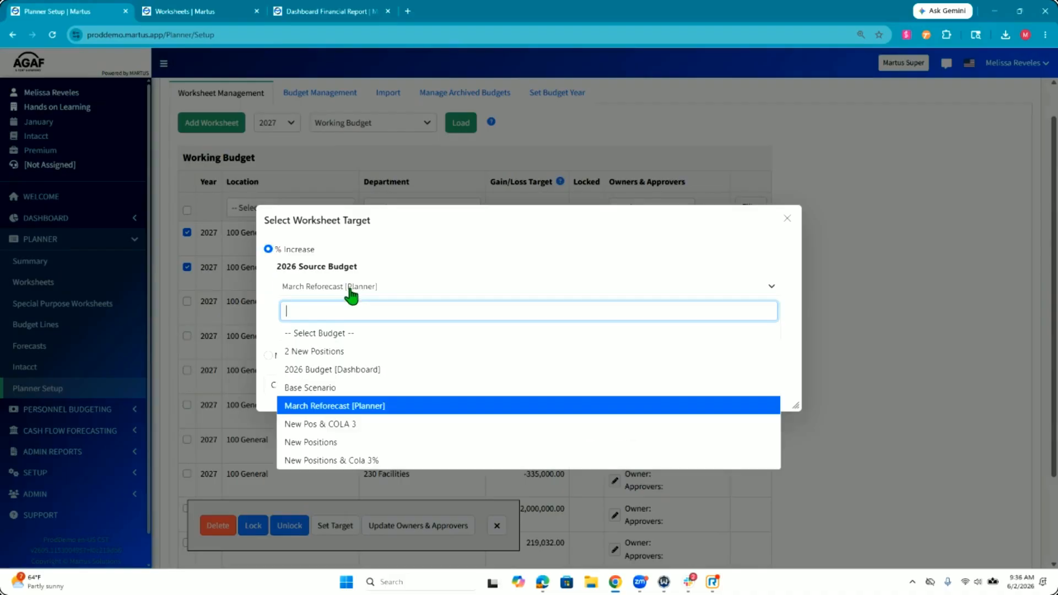
click(367, 287)
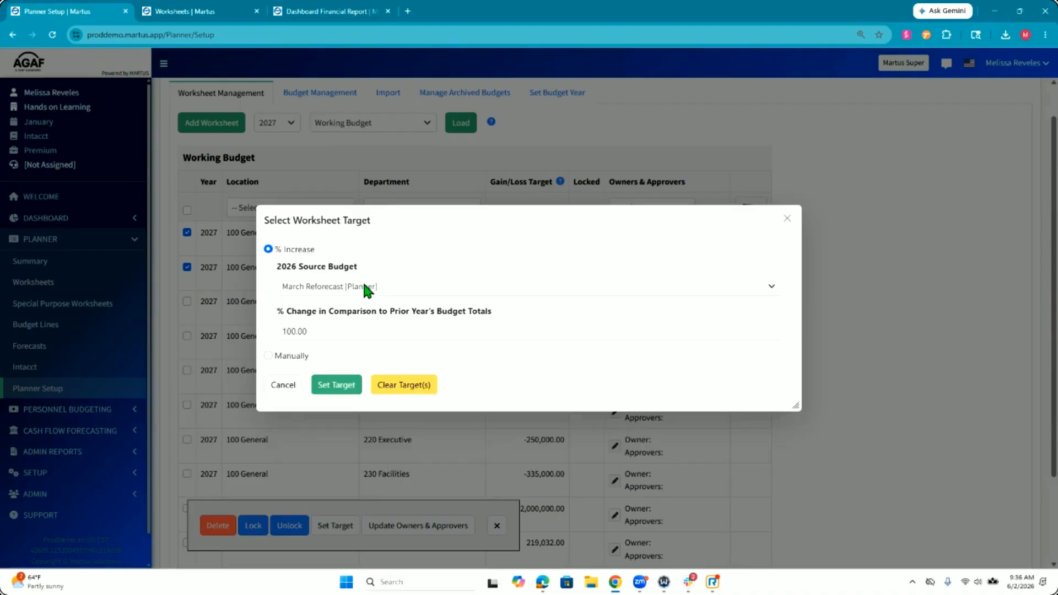
Step: Choose manual target entry and enter 600,001 as the new gain/loss target for 100 Counselling Services
click(268, 355)
click(588, 313)
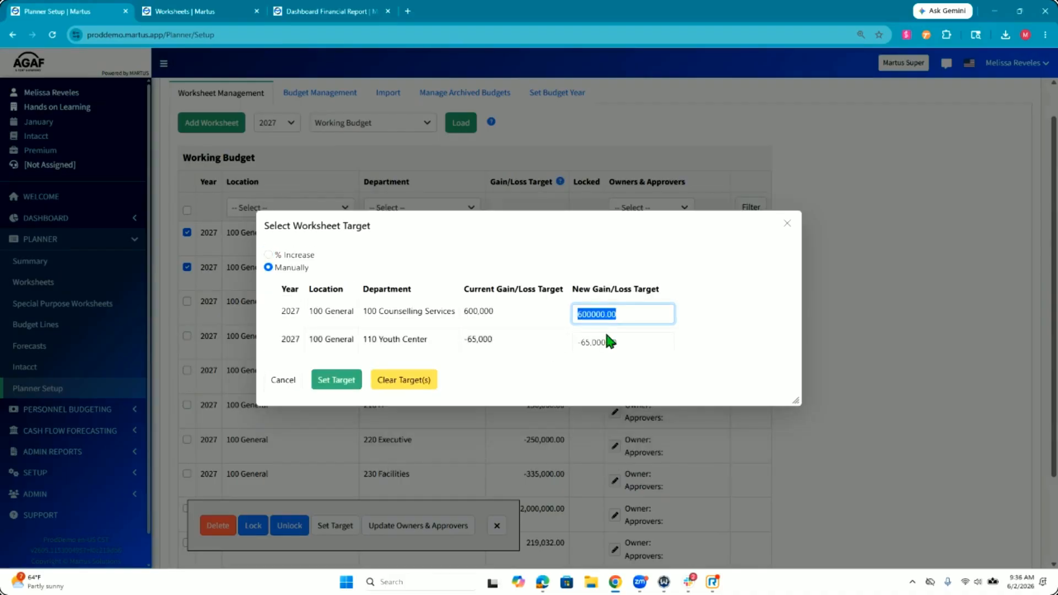
click(607, 334)
key(Left)
key(Left)
key(BackSpace)
text(1)
Step: Enter -65,001 as the new gain/loss target for 110 Youth Center and apply the targets to both worksheets
click(606, 342)
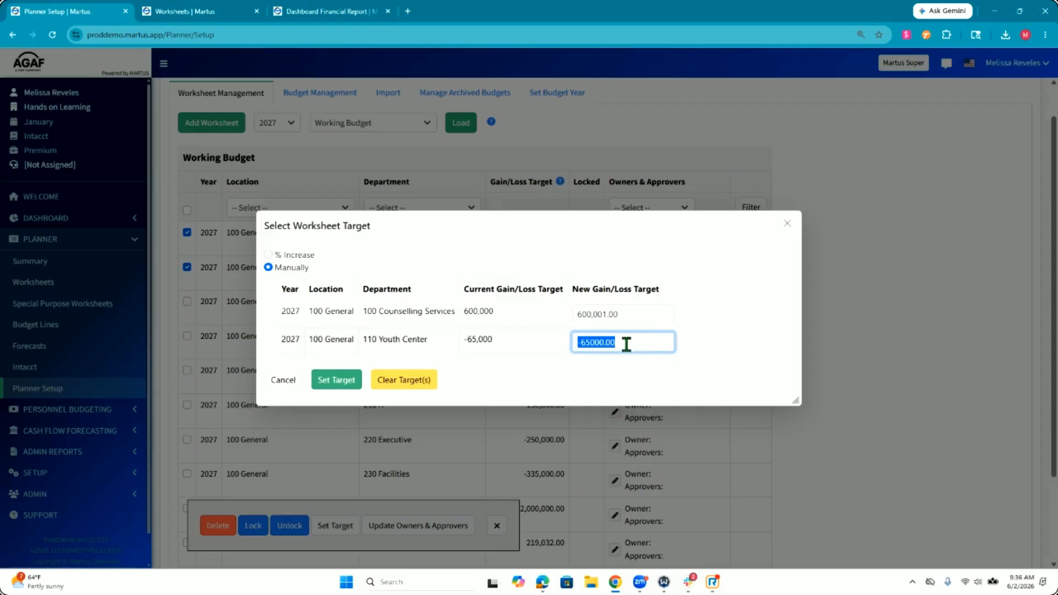
click(602, 341)
key(BackSpace)
text(1)
click(752, 359)
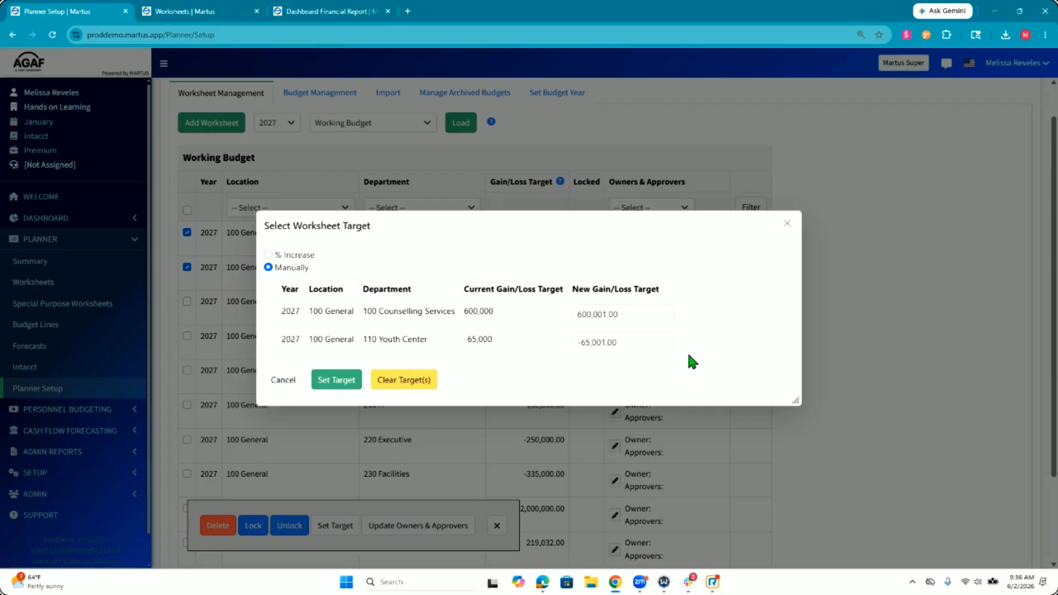
click(338, 380)
click(529, 332)
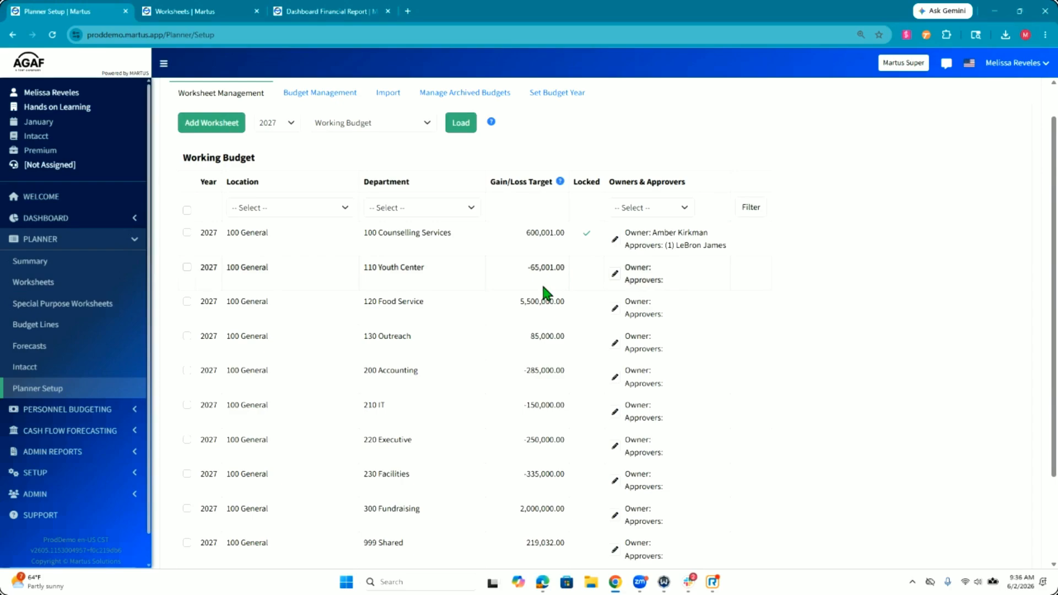
Step: Assign LeBron James as owner of the 110 Youth Center and 120 Food Service worksheets, and close the owners and approvers dialog
click(187, 267)
click(187, 302)
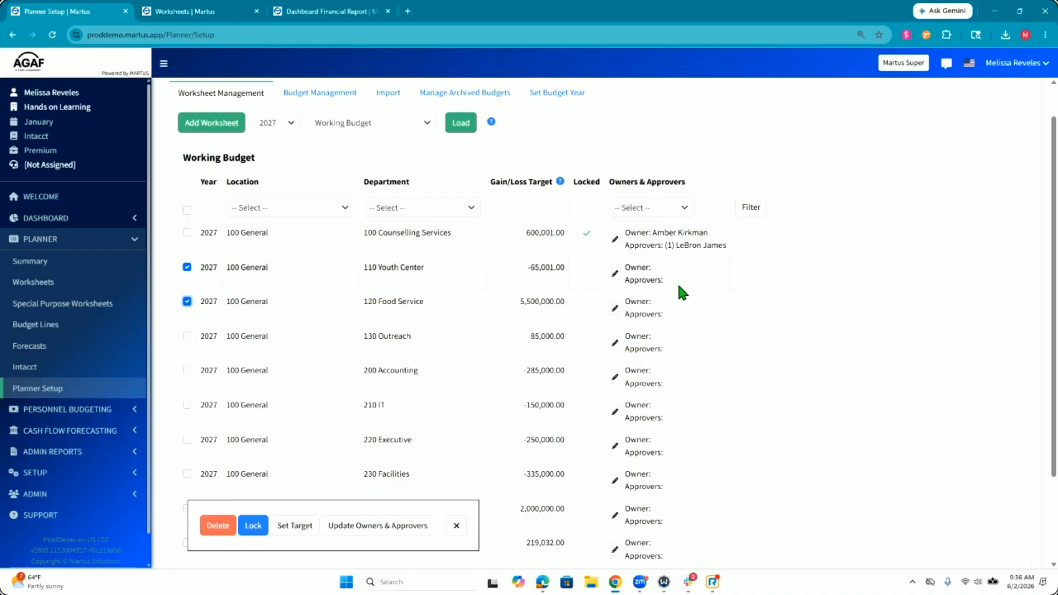
click(379, 526)
click(340, 295)
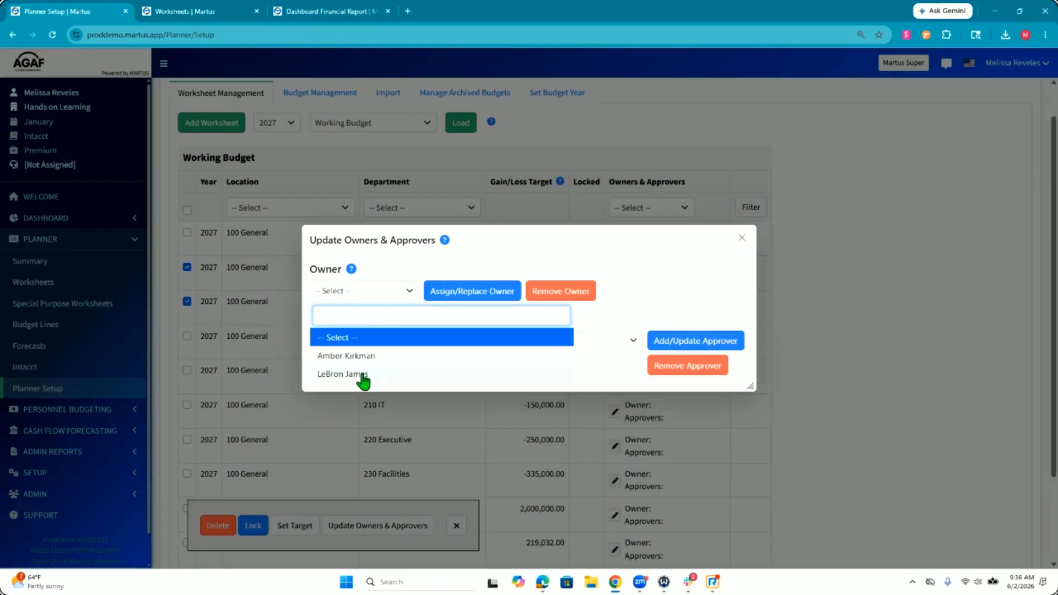
click(362, 375)
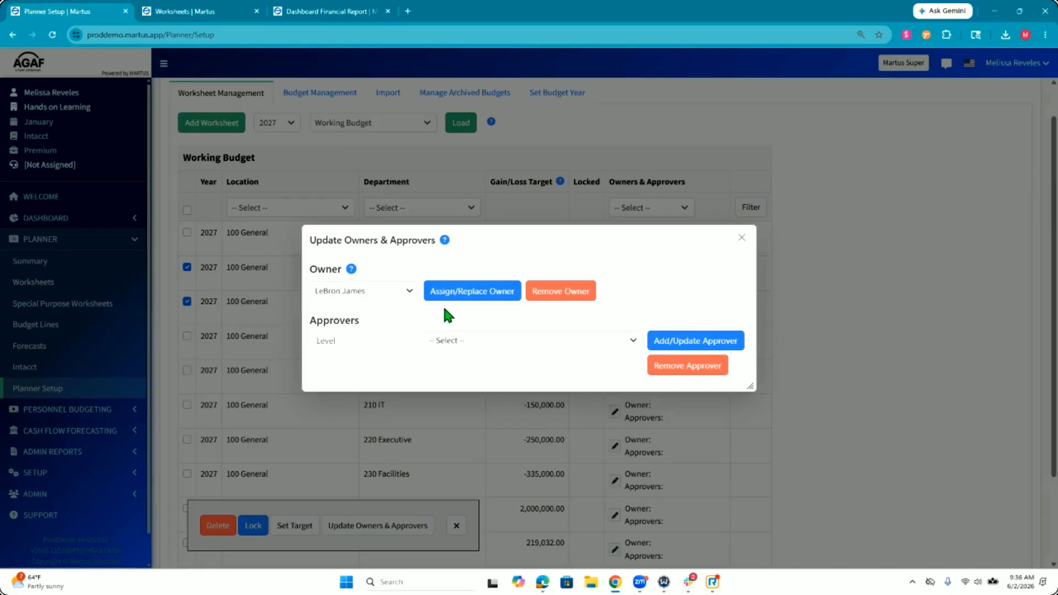
click(456, 291)
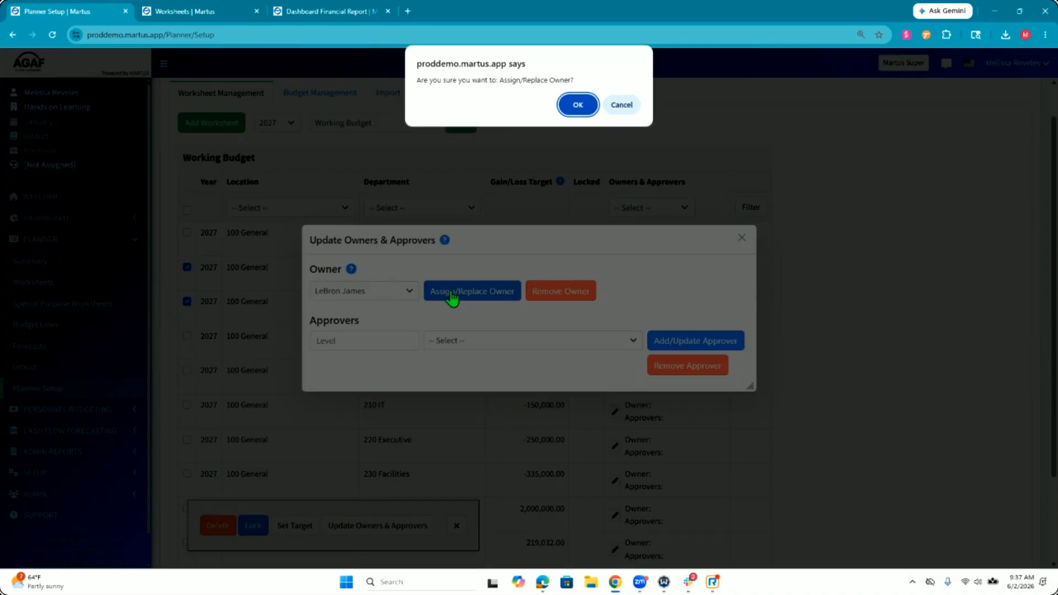
click(578, 104)
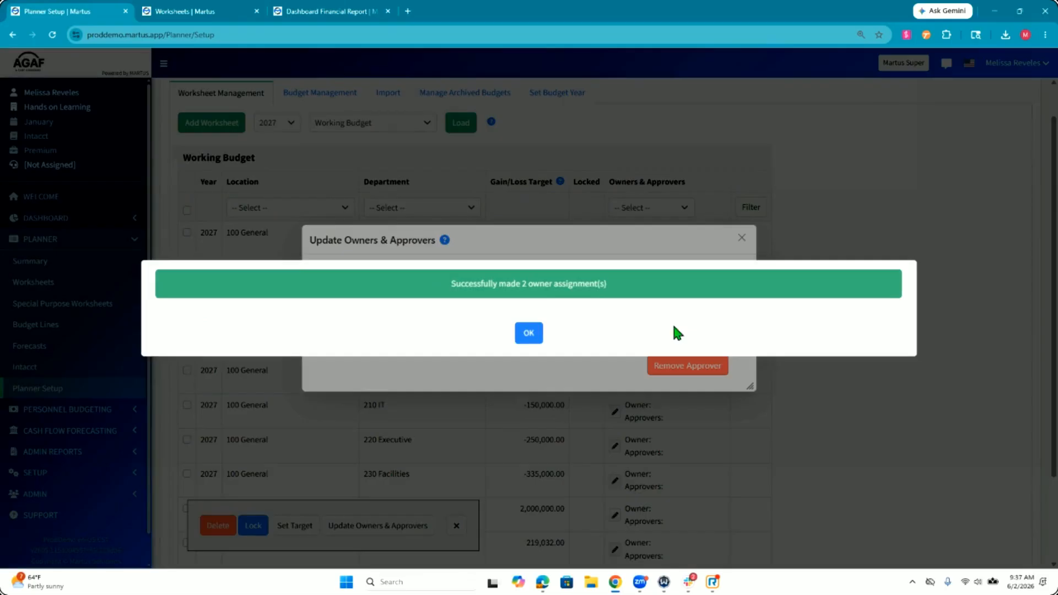
click(533, 336)
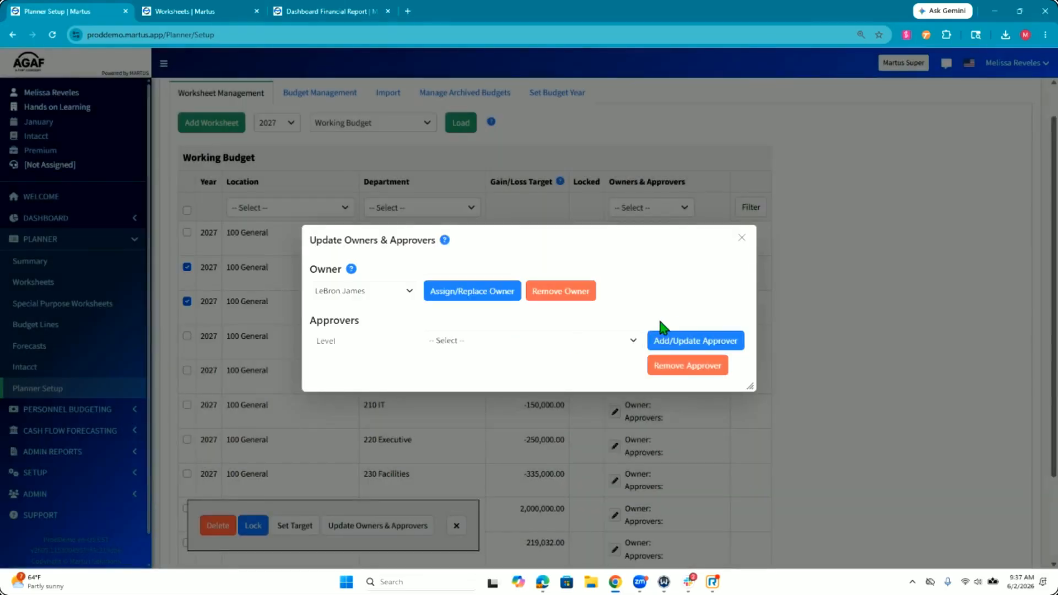
click(742, 238)
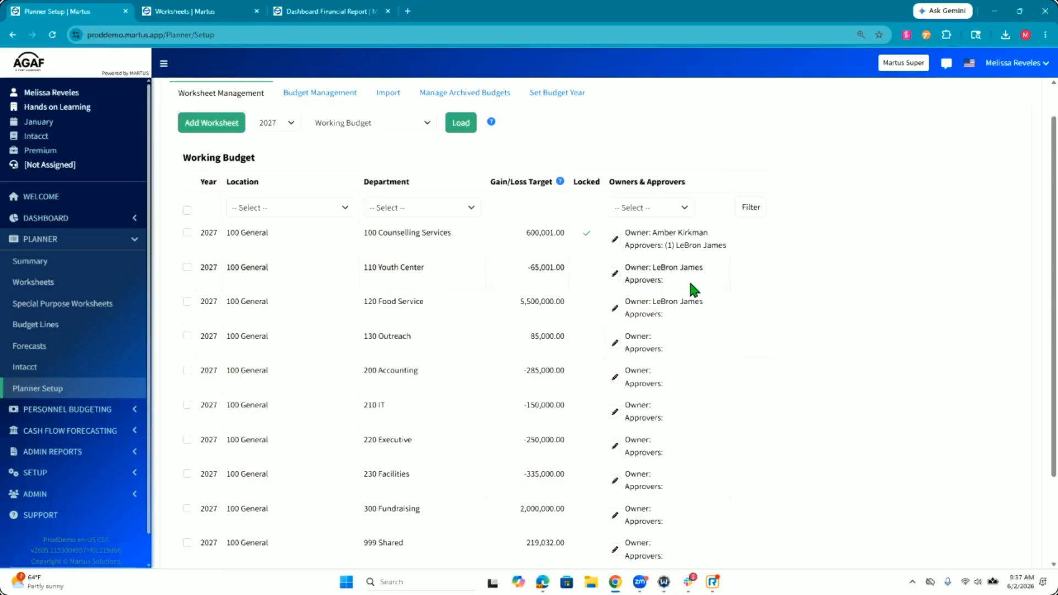
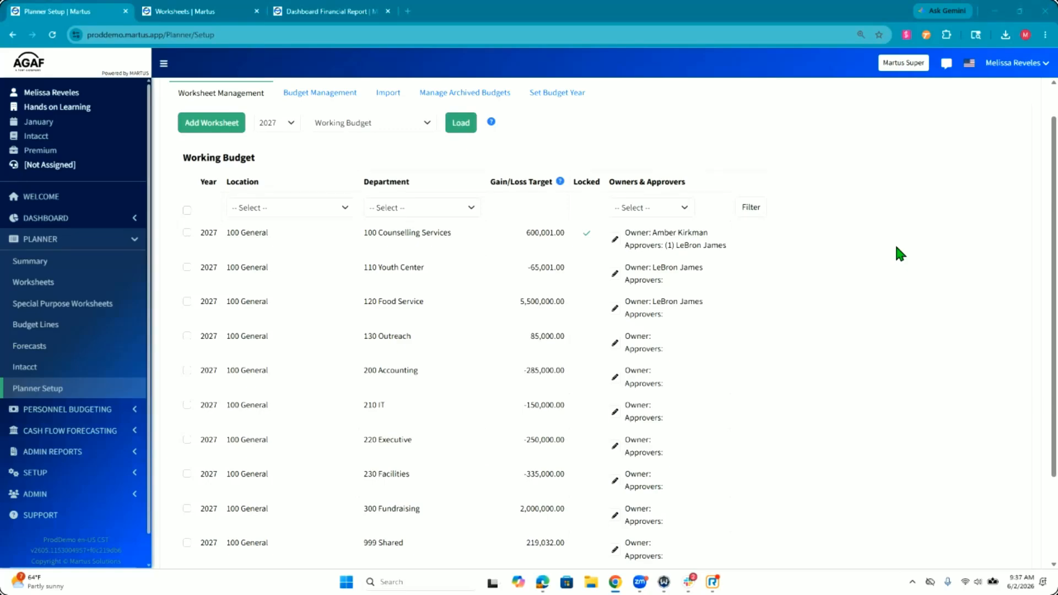
Step: Add LeBron James as approver 1 on the 110 Youth Center and 120 Food Service worksheets
click(187, 301)
click(186, 267)
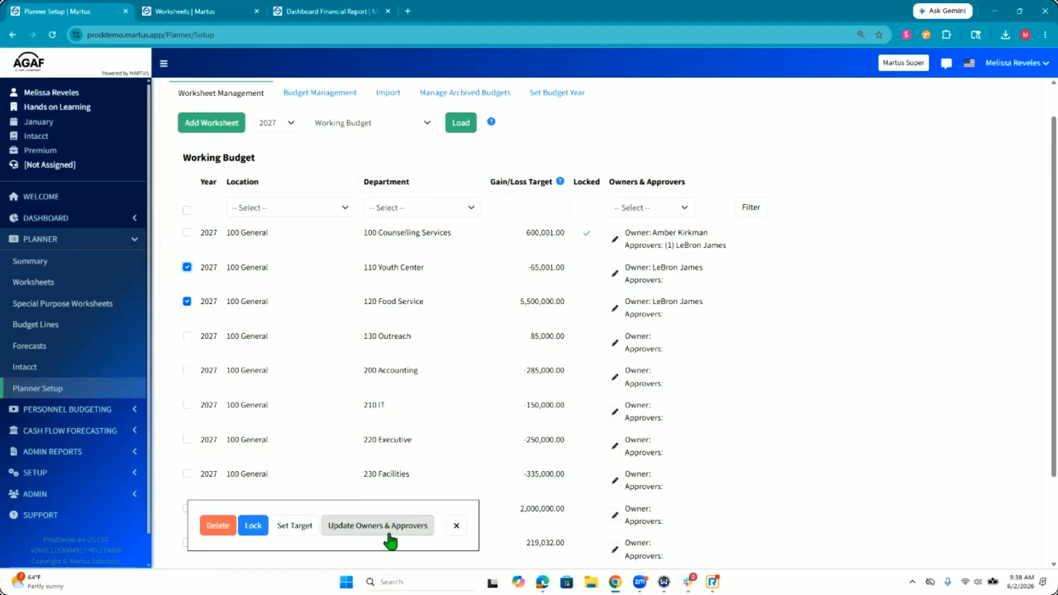
click(406, 533)
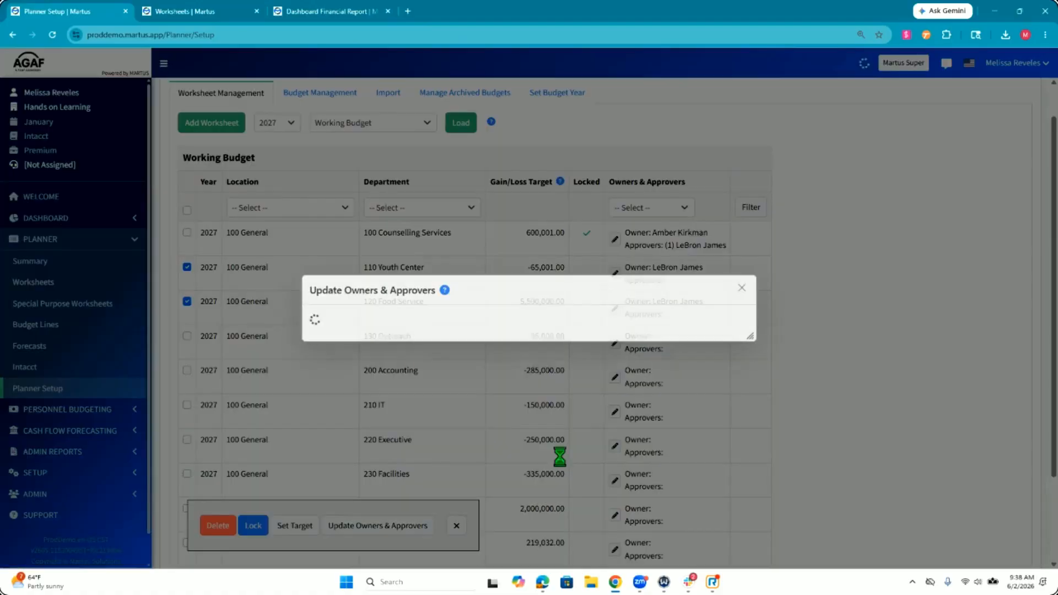
click(356, 340)
click(346, 359)
click(364, 339)
click(407, 337)
click(408, 337)
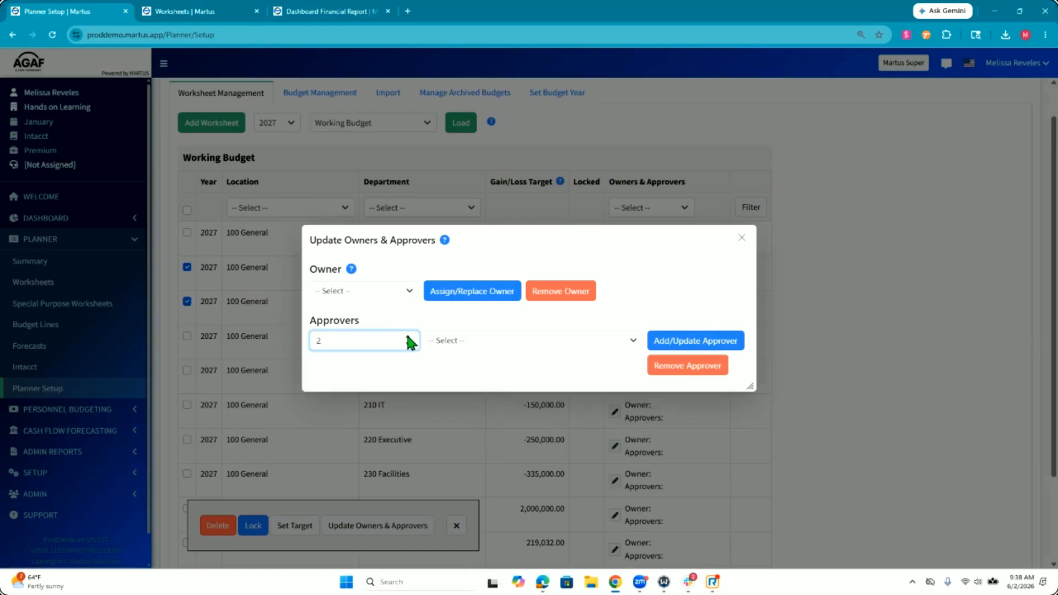
click(407, 343)
click(400, 359)
click(410, 338)
click(456, 338)
click(459, 425)
click(679, 342)
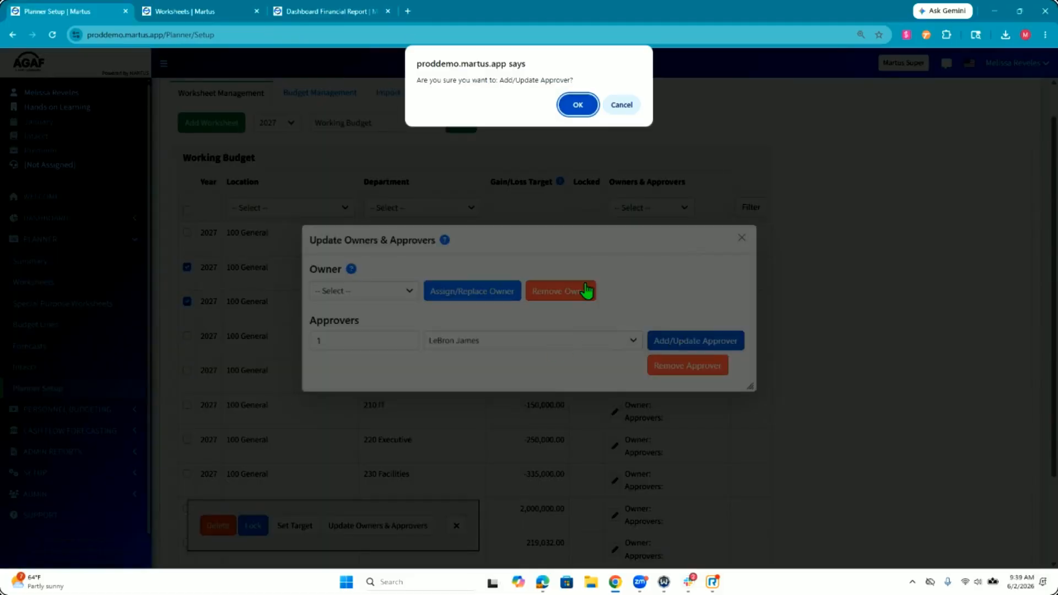
click(580, 106)
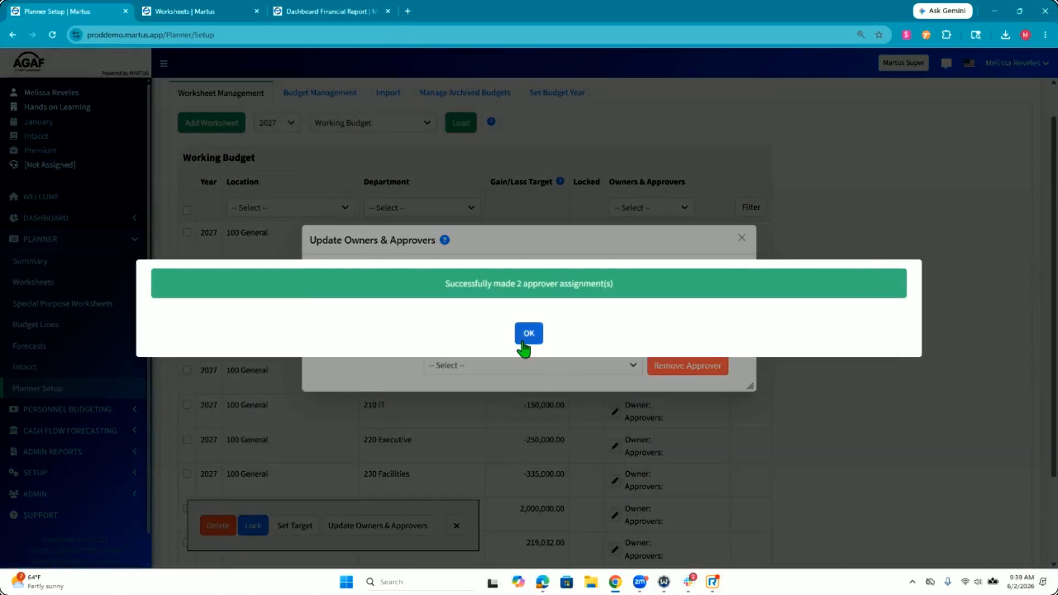
click(527, 330)
Step: Add the other available user as approver 2 on the same two worksheets and close the owners and approvers dialog
click(337, 337)
text(2)
click(466, 341)
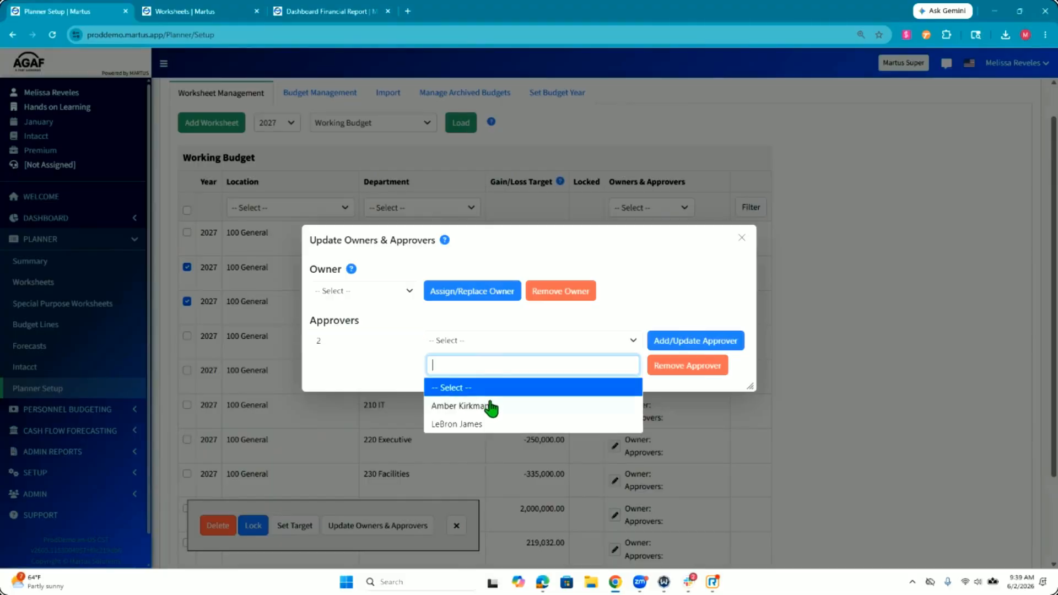
click(485, 406)
click(672, 343)
click(578, 105)
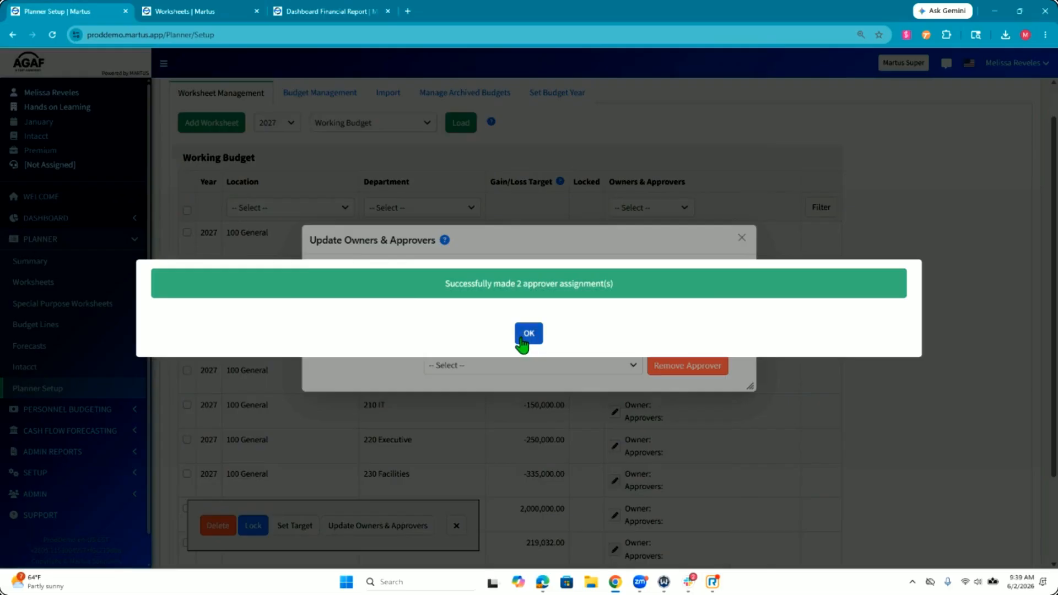
click(522, 343)
click(741, 238)
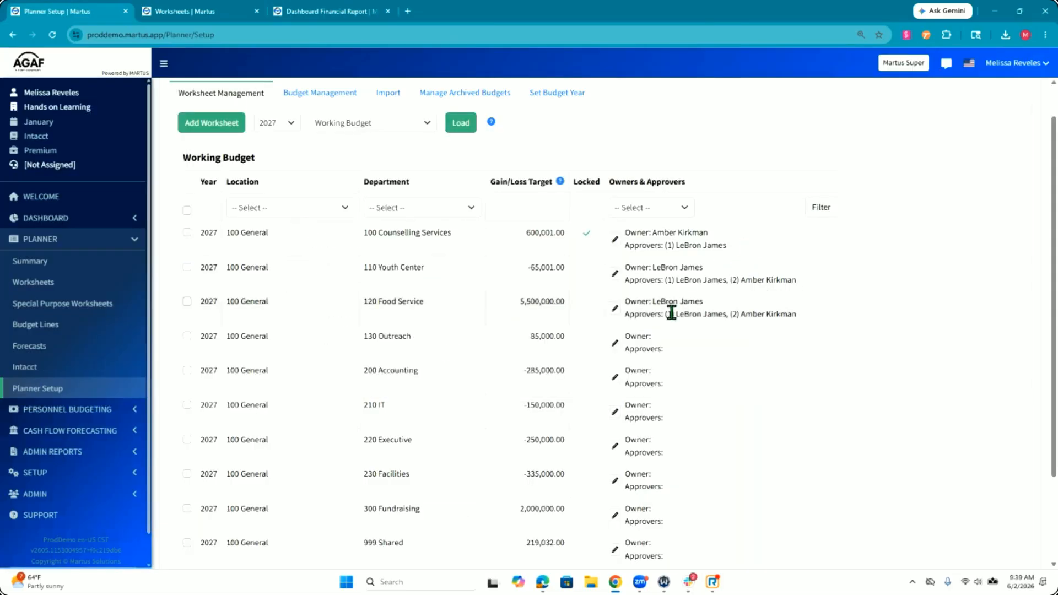
Step: Examine the order of the approvers assigned to the 120 Food Service worksheet
drag(663, 313, 798, 306)
click(703, 289)
double_click(681, 300)
double_click(688, 314)
click(685, 314)
double_click(715, 313)
click(690, 312)
double_click(690, 313)
click(718, 314)
drag(674, 314, 805, 321)
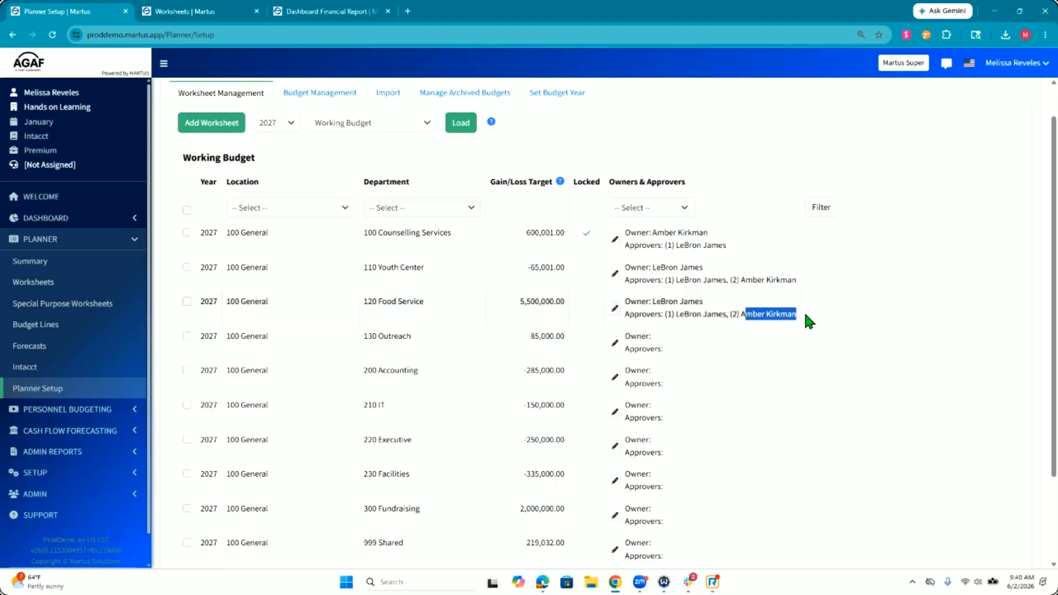
triple_click(759, 317)
triple_click(770, 315)
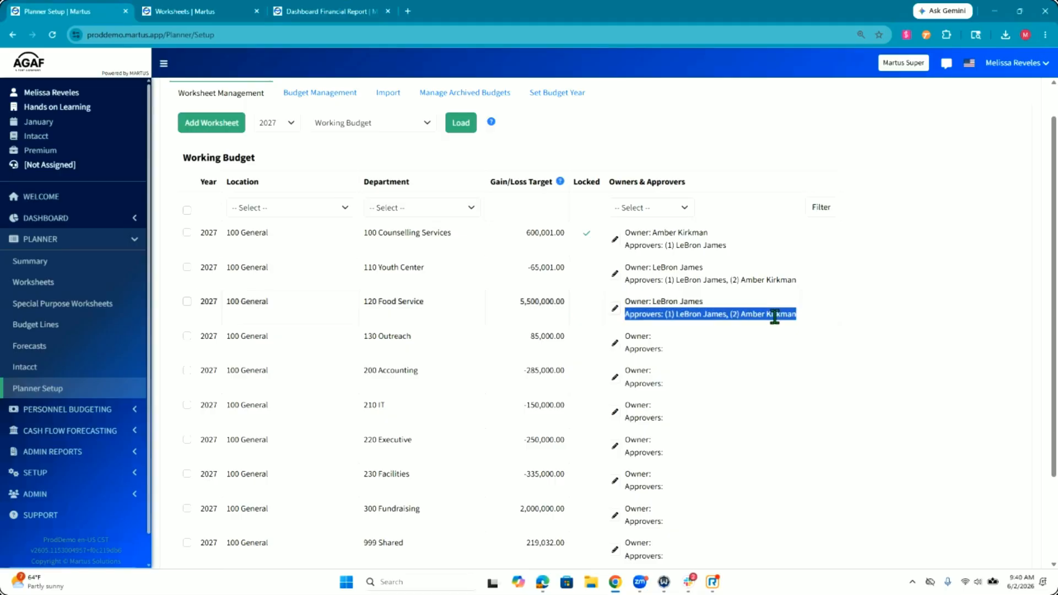
click(769, 315)
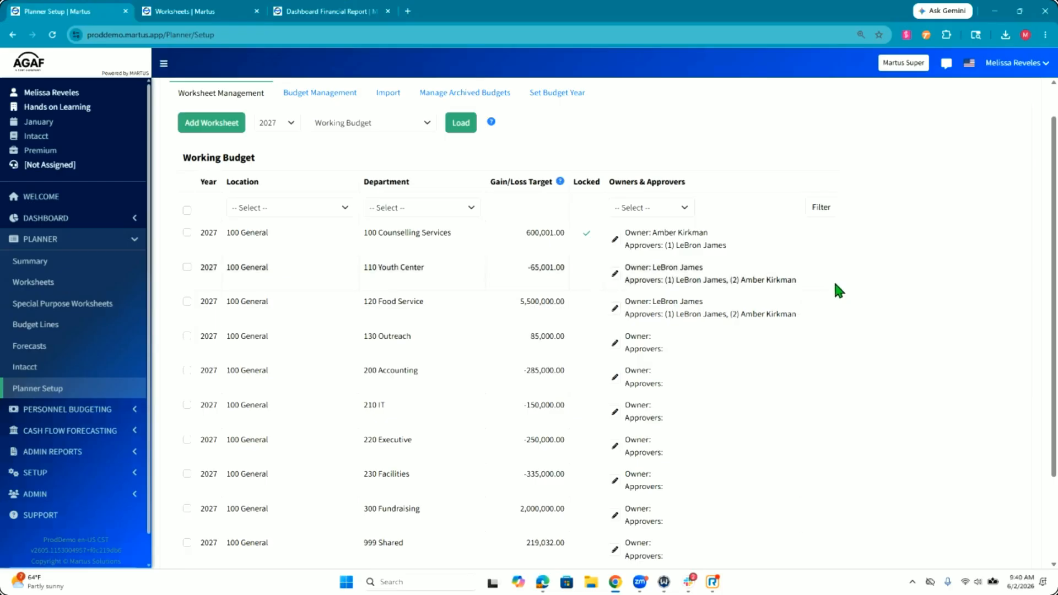
Step: Load the 2027 Working Budget 2 [Planner] worksheets and look through their targets, owners and approvers
scroll(834, 287, up, 1)
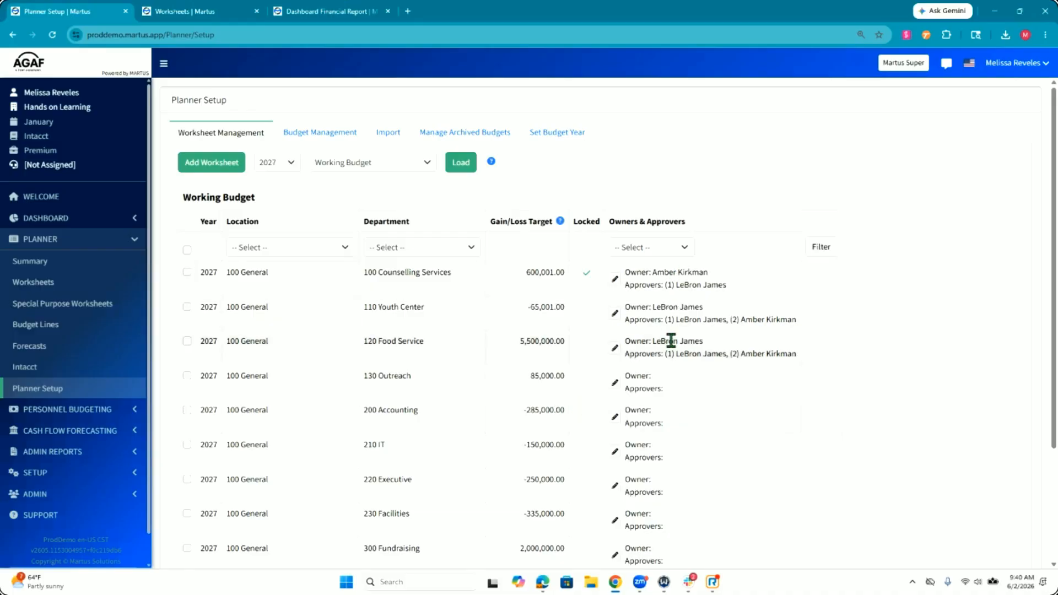
click(341, 164)
click(358, 246)
click(461, 162)
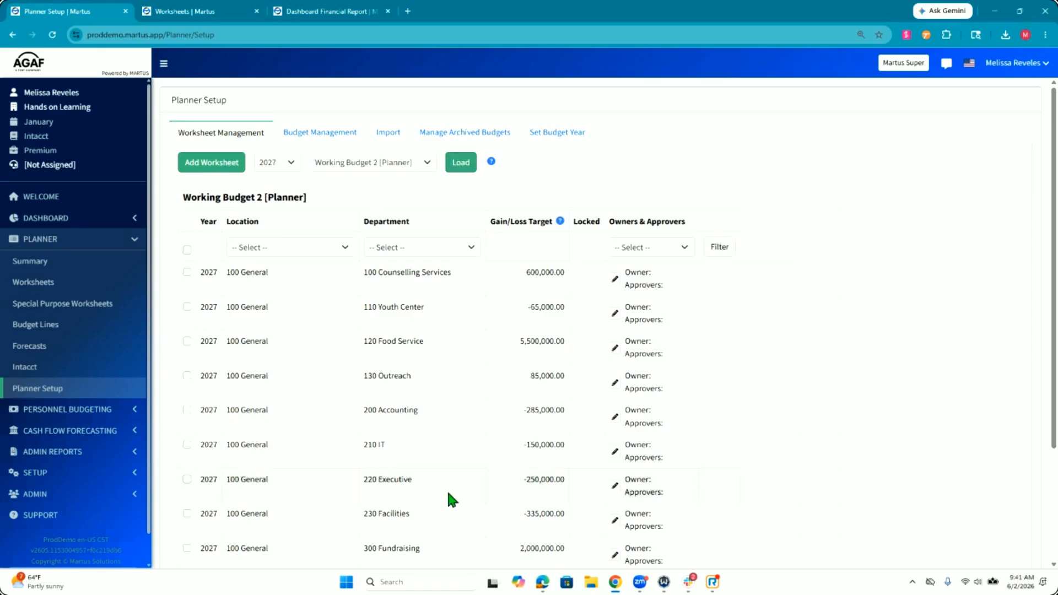
scroll(446, 488, down, 1)
scroll(448, 494, down, 3)
scroll(448, 495, up, 5)
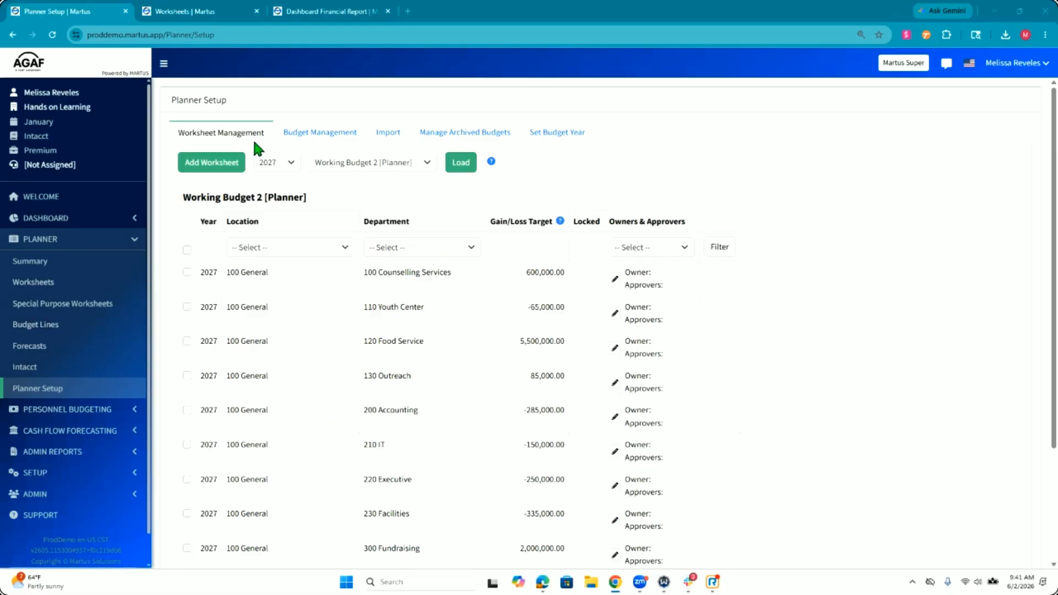
Step: Copy the 2027 Working Budget 2 as Budget V2, including posted SPWs and worksheet notes
click(307, 135)
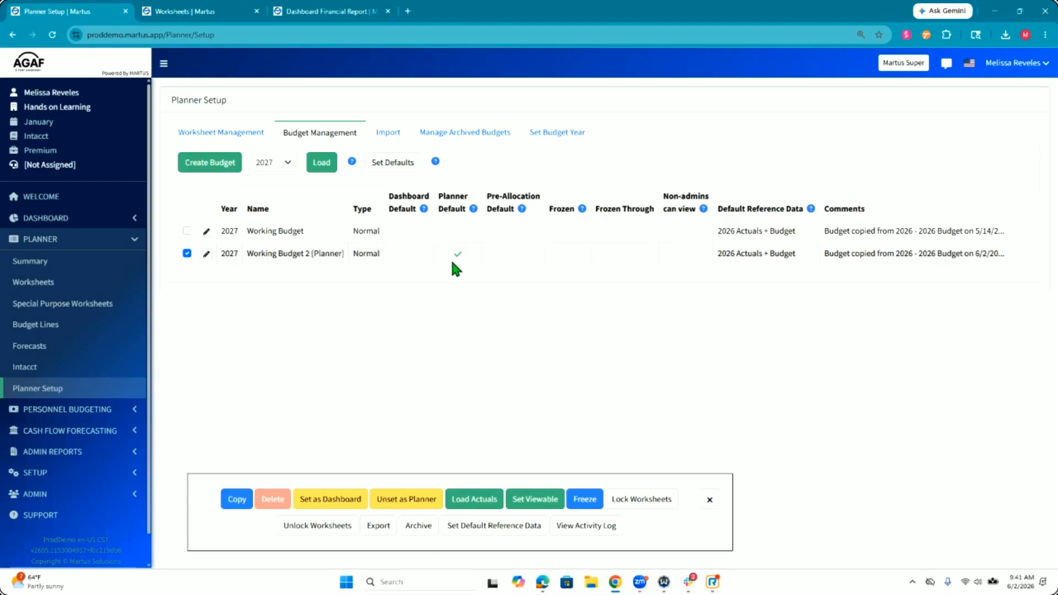
click(238, 500)
click(264, 479)
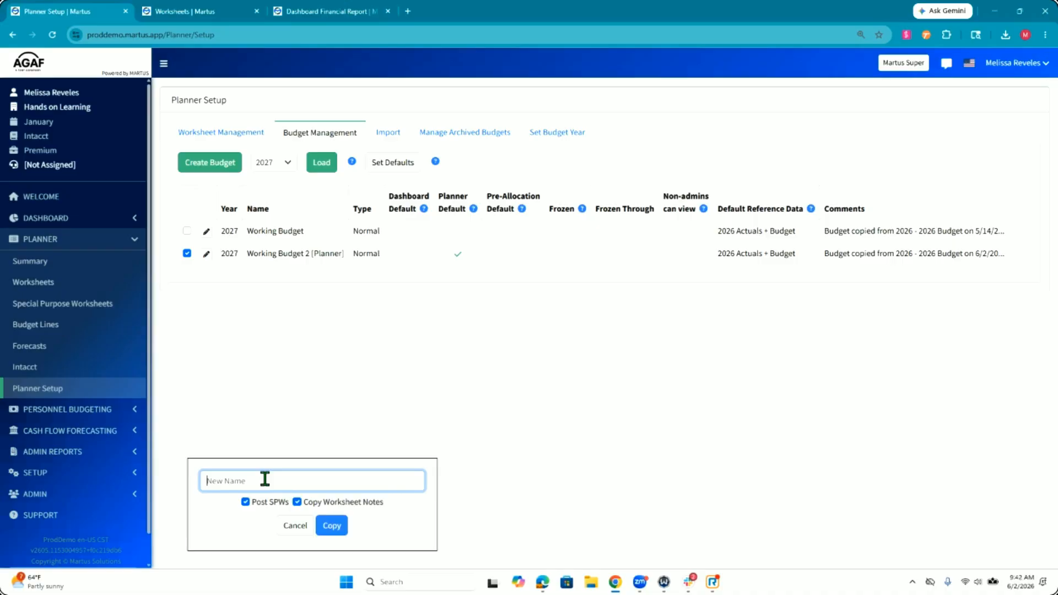
text(Budget V2)
click(340, 530)
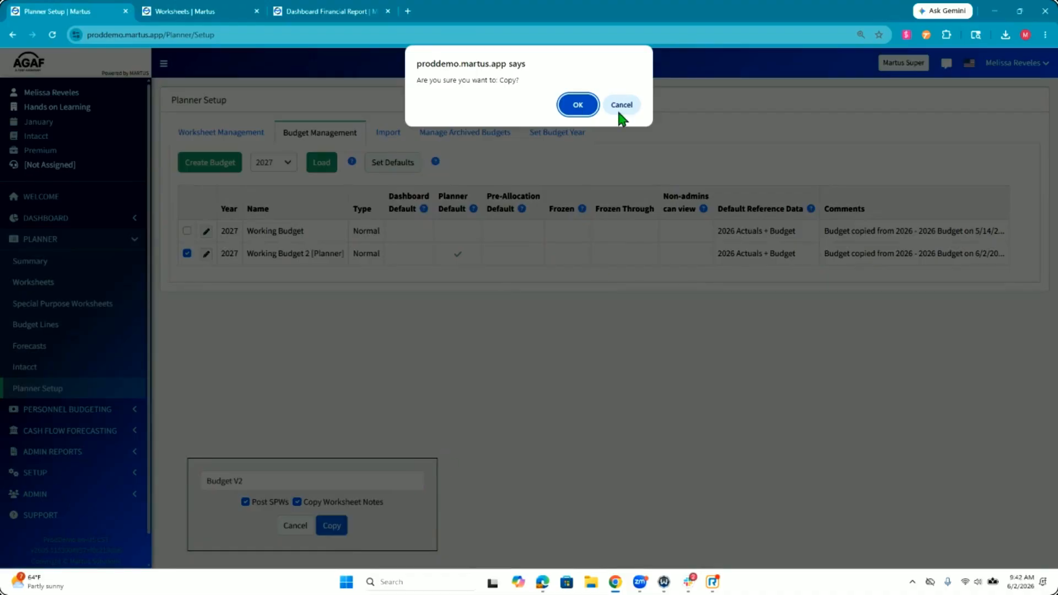
click(575, 103)
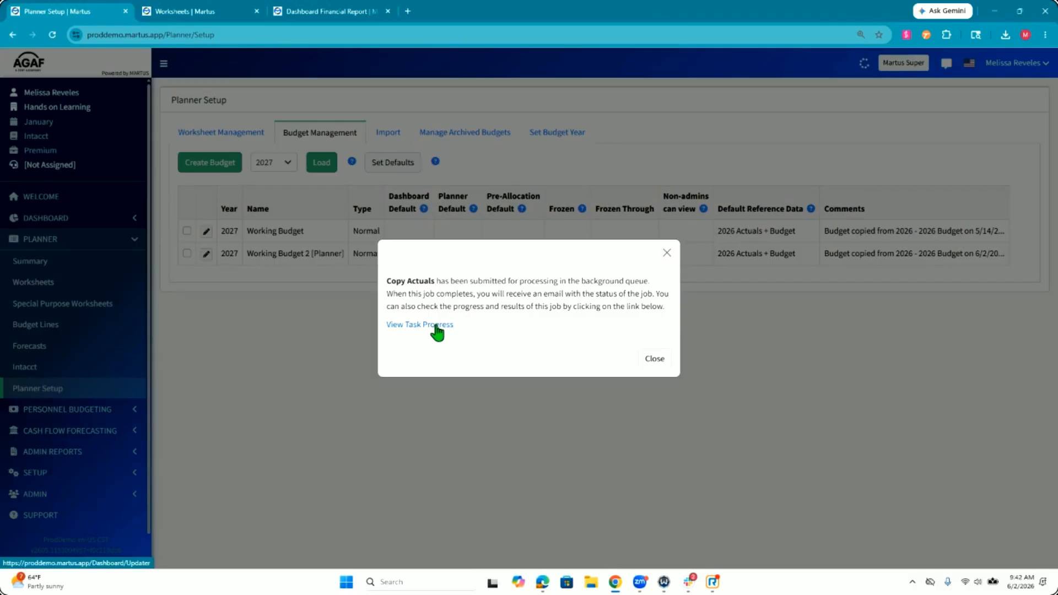
Step: View the budget copy's task progress and read its log entry in the updater task queue
click(435, 325)
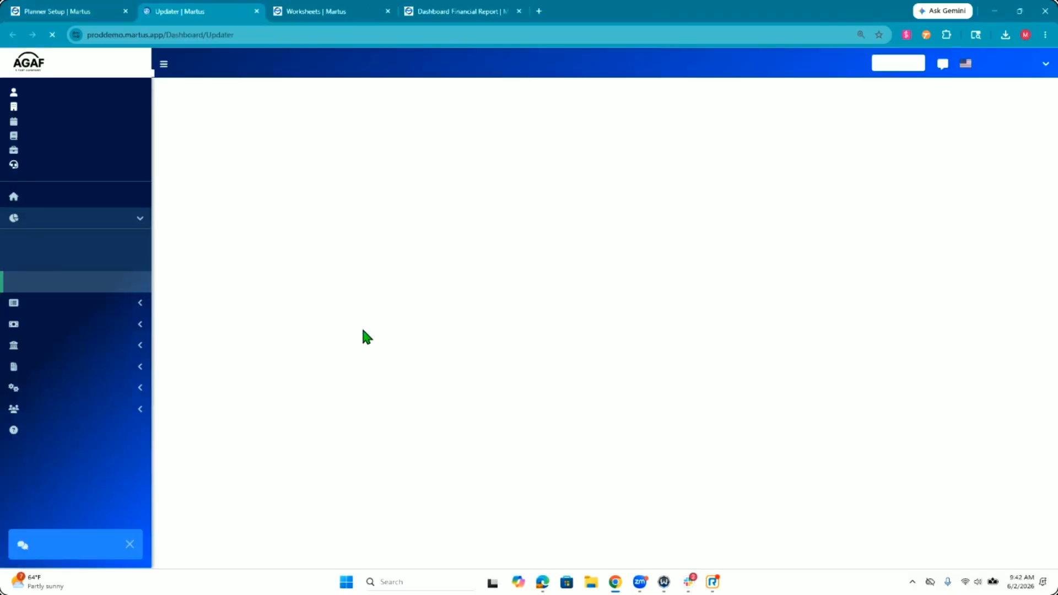
click(250, 399)
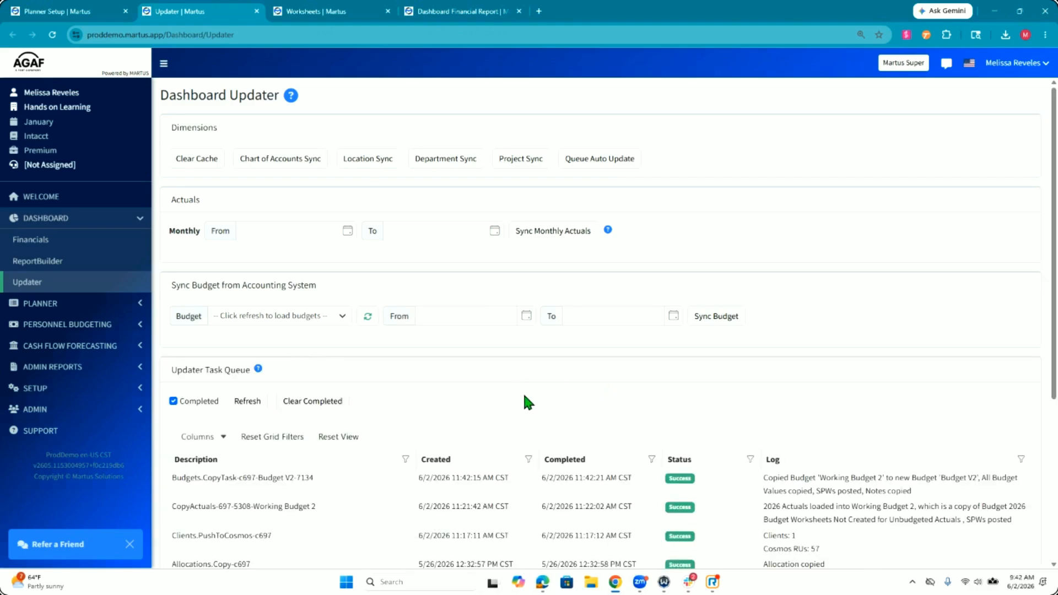
triple_click(831, 491)
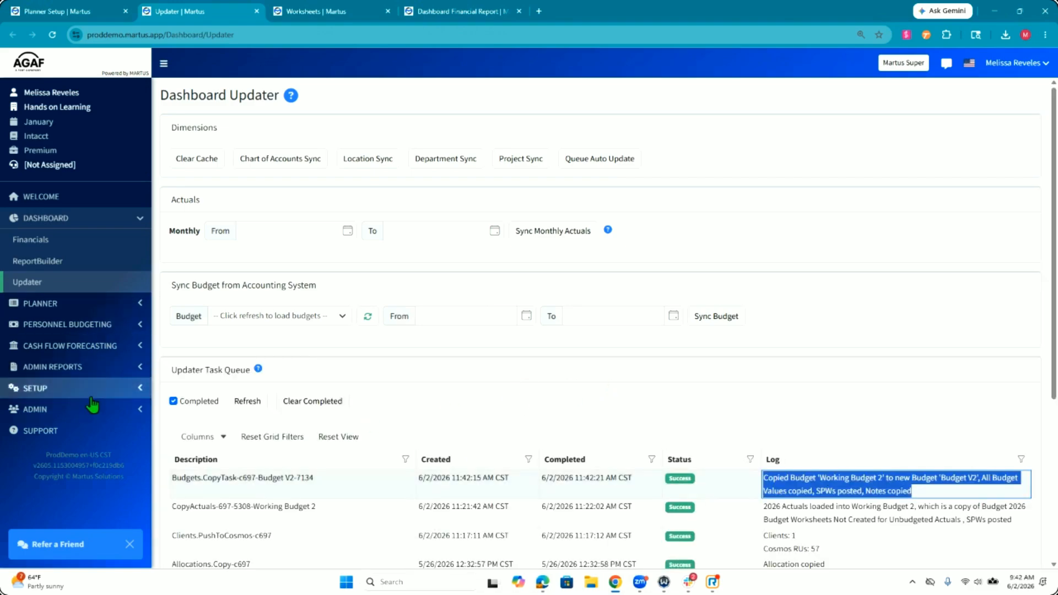
Step: Return to Planner Setup, make Budget V2 the planner default budget and unlock all its worksheets
click(34, 387)
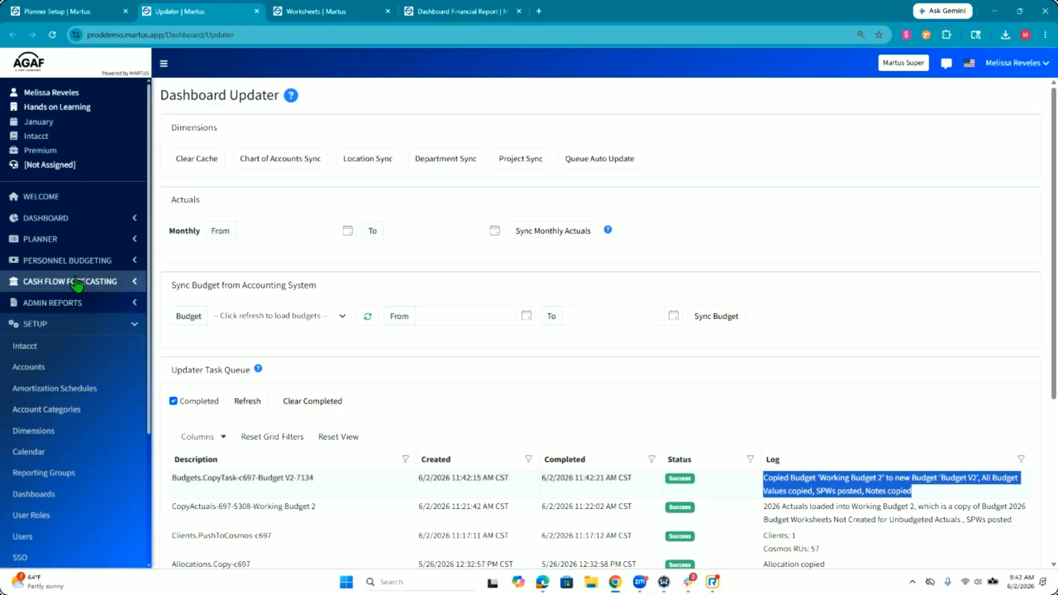
click(81, 242)
click(80, 455)
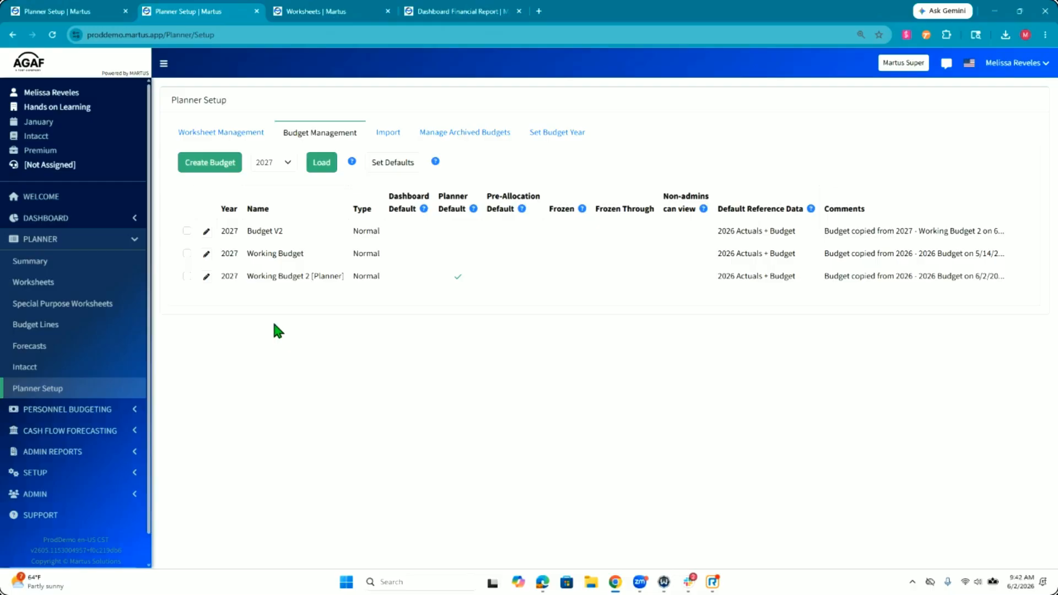
click(186, 230)
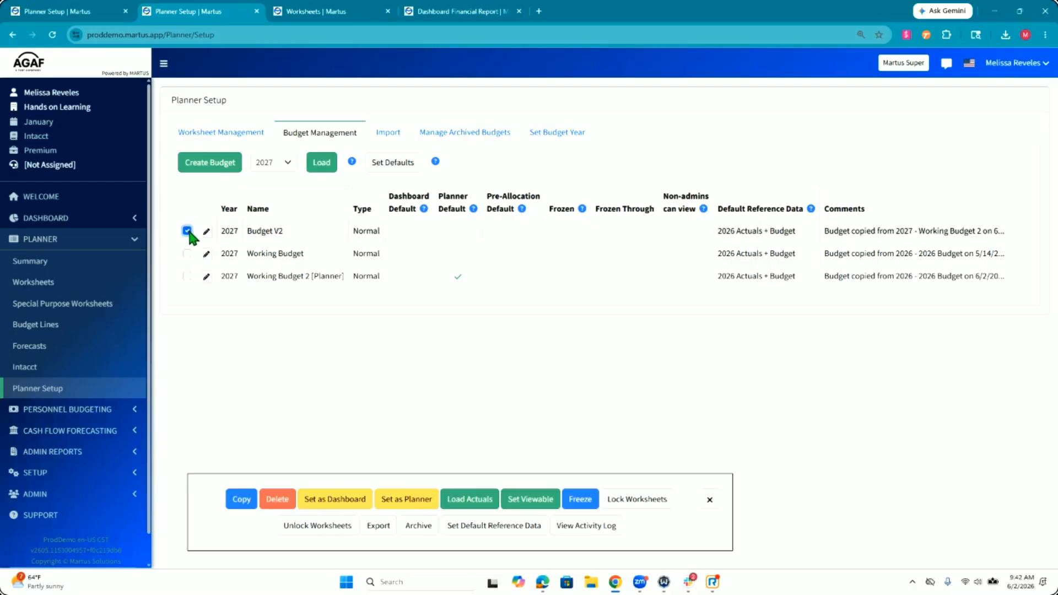
click(408, 498)
click(577, 105)
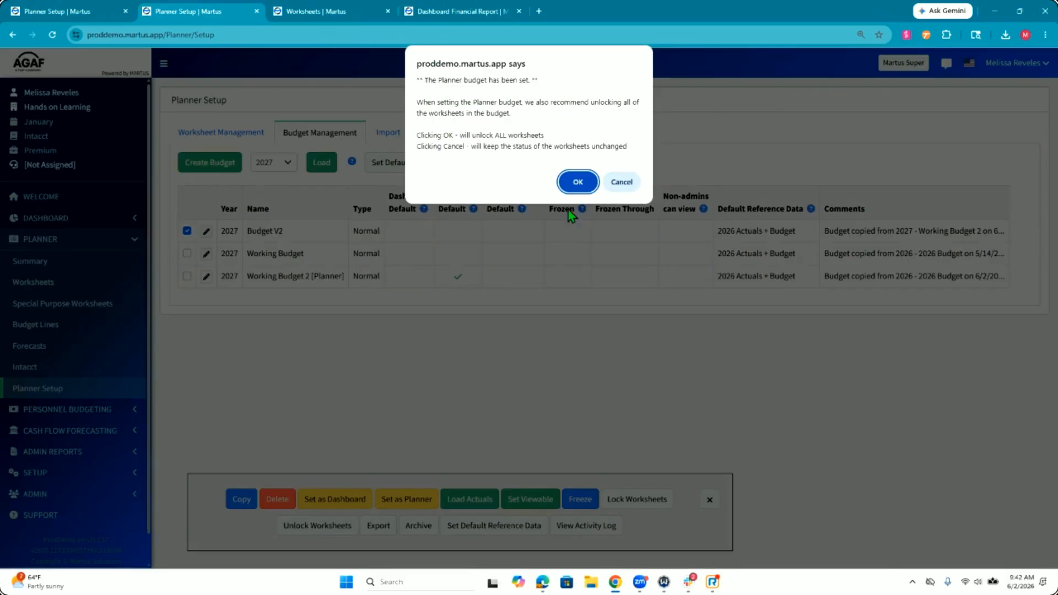
key(Return)
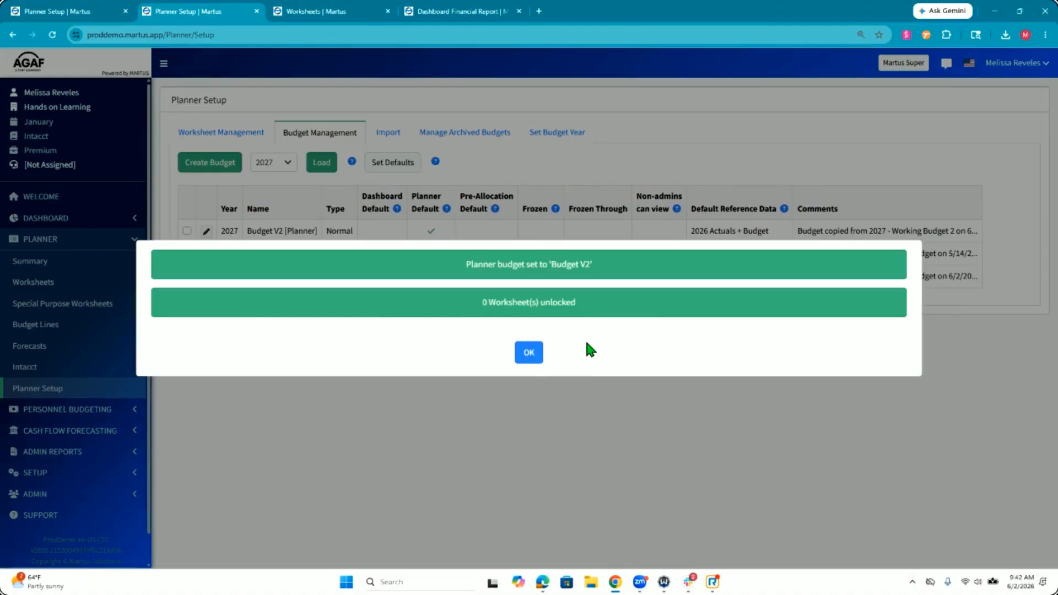
click(527, 355)
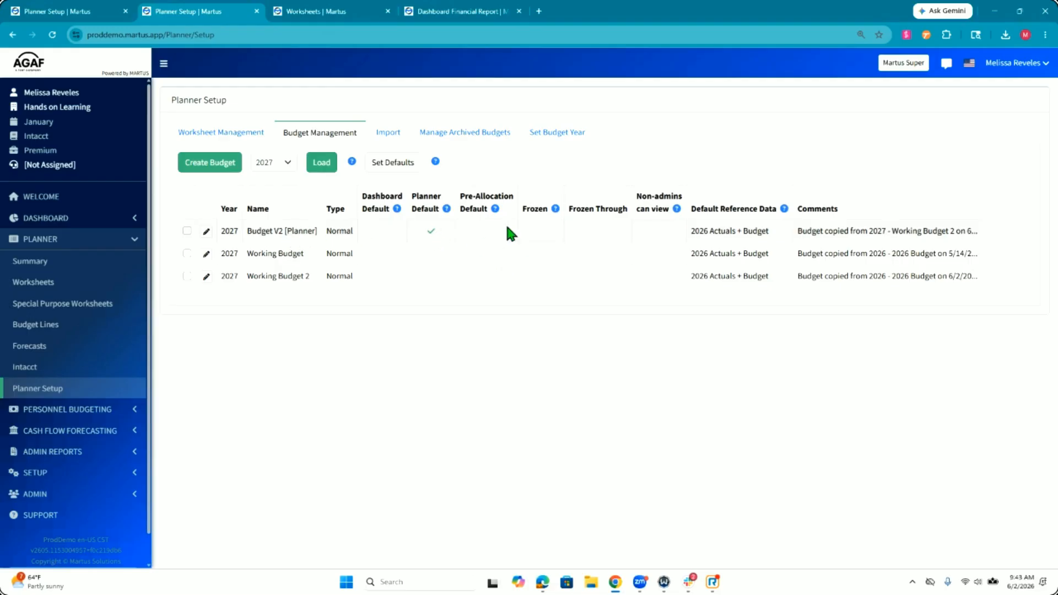
Step: Load the 2027 Budget V2 budget lines filtered to the 5300 Office Supplies account
click(80, 329)
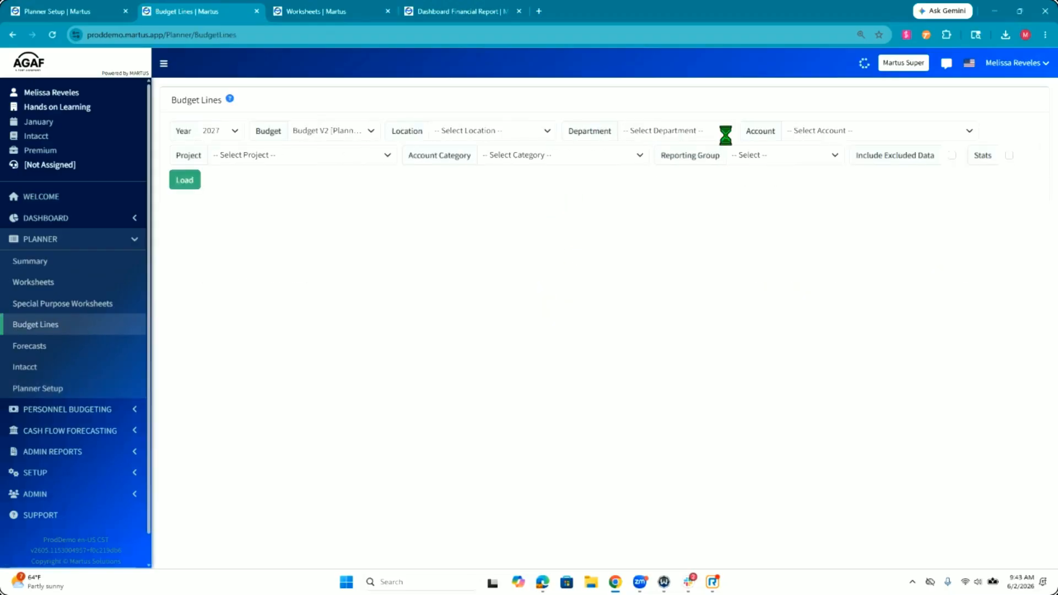
click(819, 137)
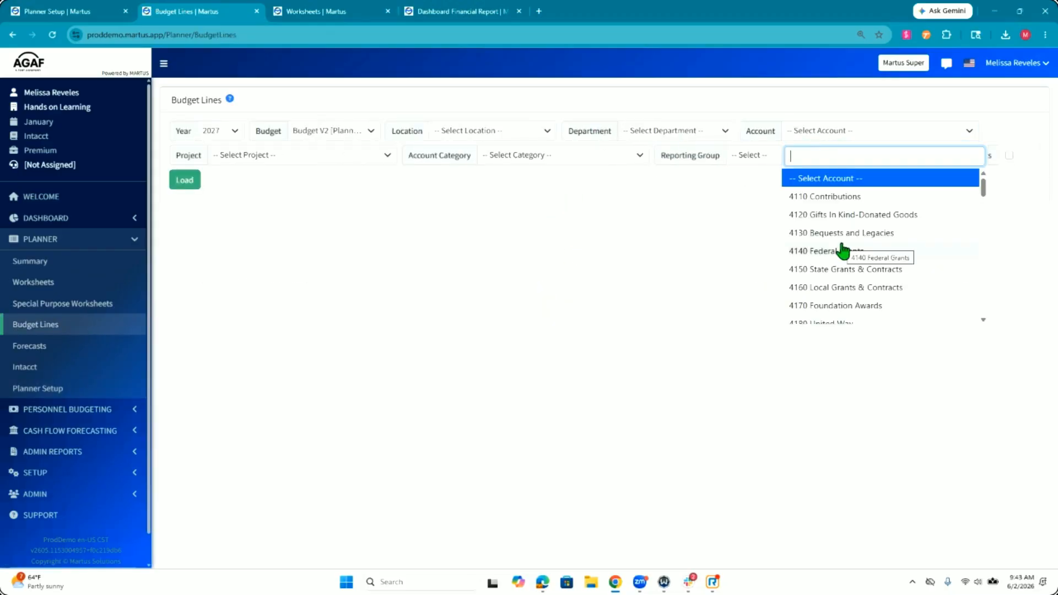
scroll(842, 249, down, 6)
text(o)
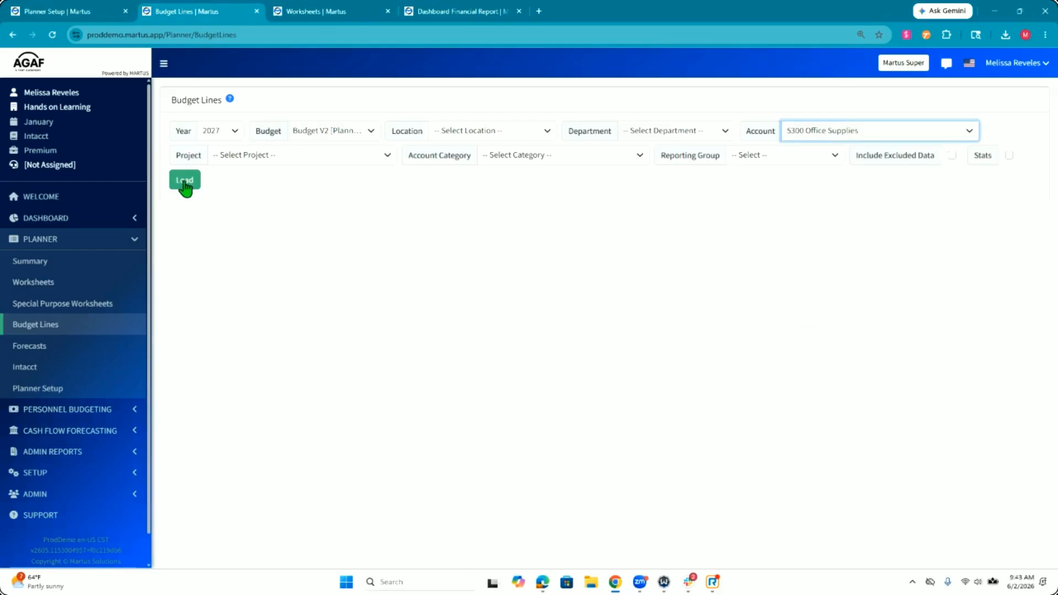
click(184, 184)
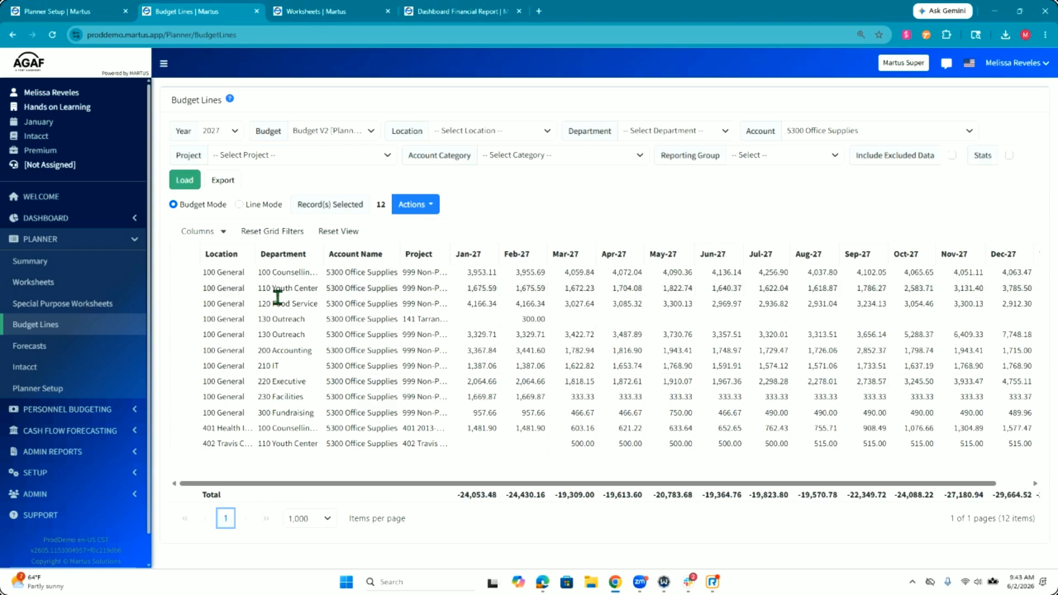
Step: Start adjusting amounts on the loaded Office Supplies lines, include all twelve months, and read the help on entering percentages
click(437, 209)
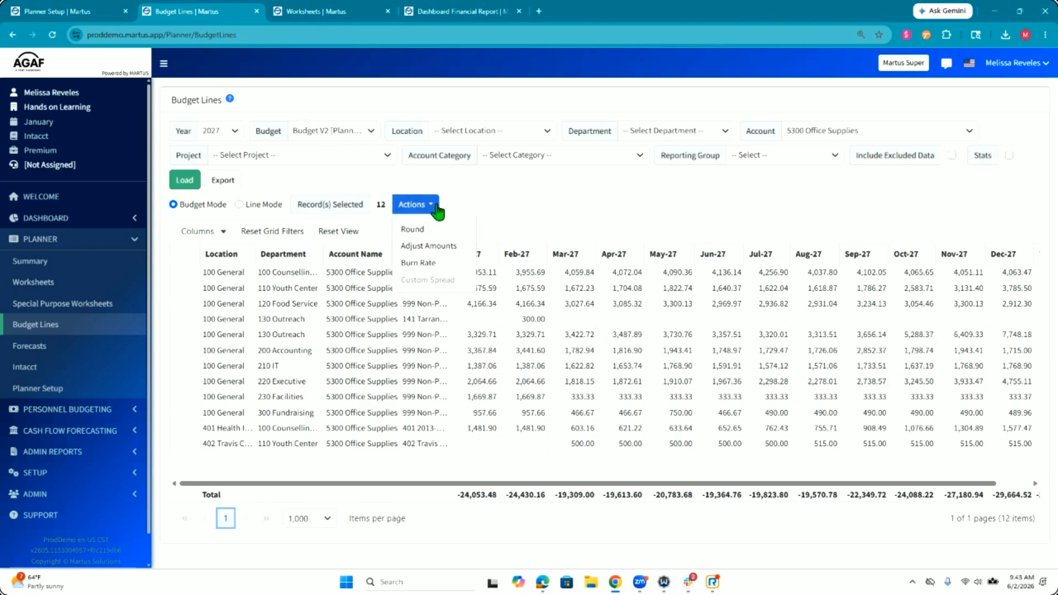
click(430, 246)
click(410, 259)
click(507, 350)
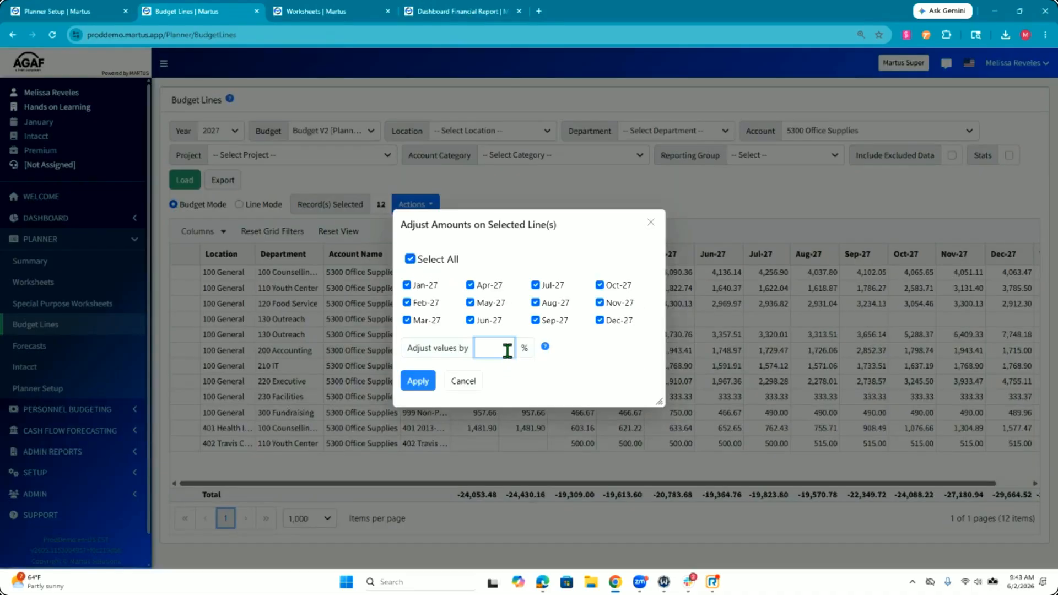
click(545, 346)
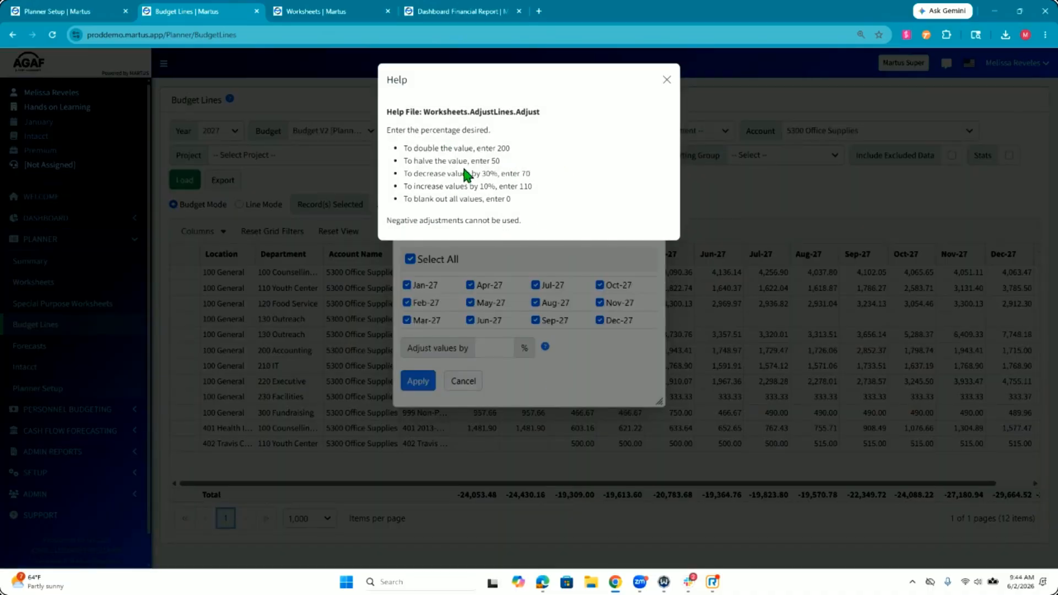
drag(401, 173, 507, 178)
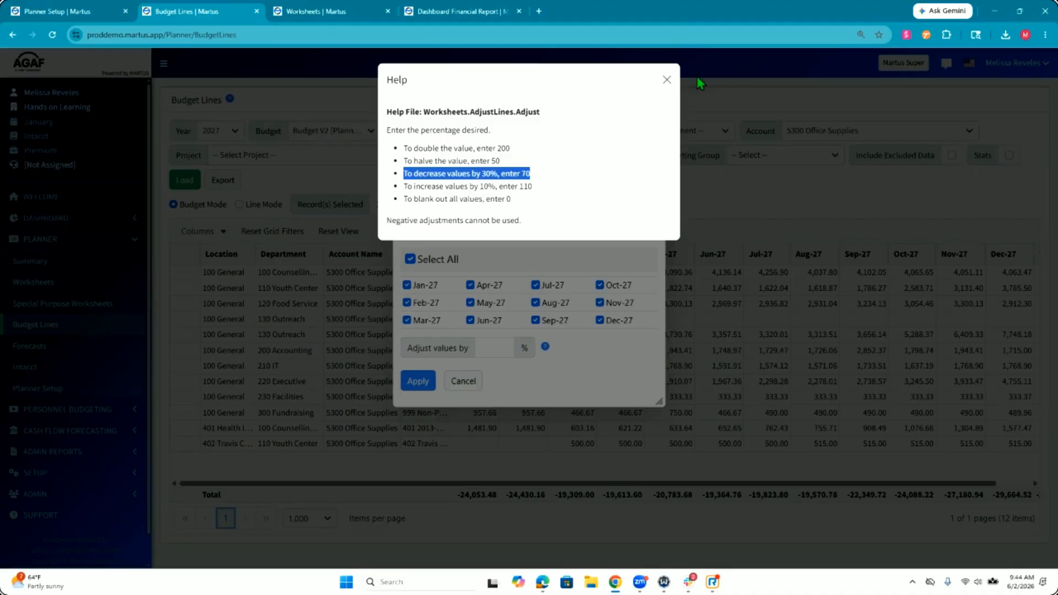
click(666, 80)
Step: Adjust the Office Supplies budget lines to 95% of their values
click(492, 348)
text(95)
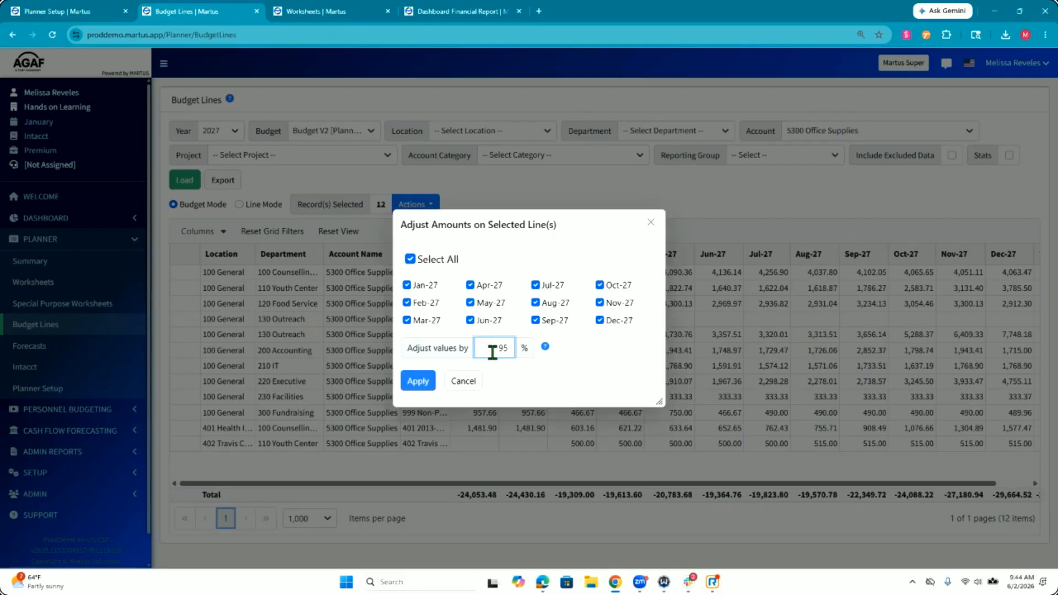
click(416, 381)
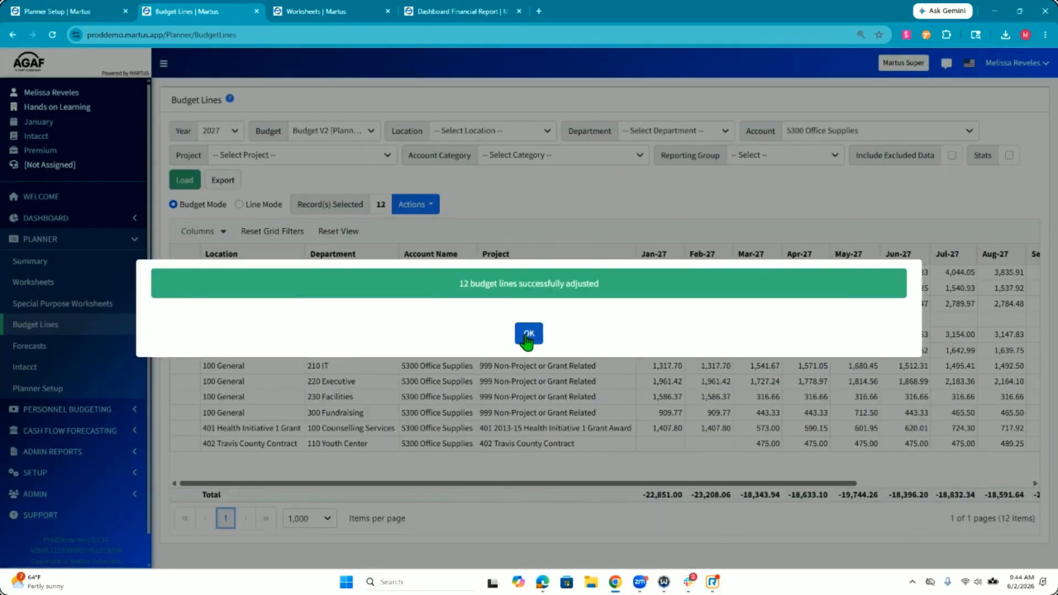
click(537, 333)
Step: Clear the account filter and load the Budget V2 lines for department 220 Executive
click(826, 132)
scroll(834, 182, up, 5)
click(833, 179)
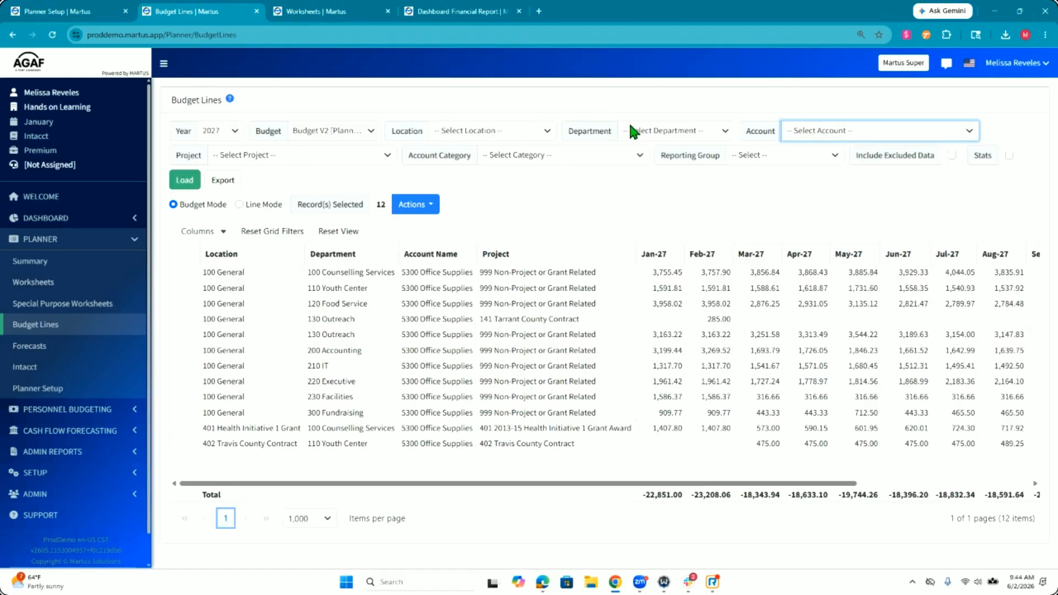
click(660, 133)
scroll(686, 261, down, 3)
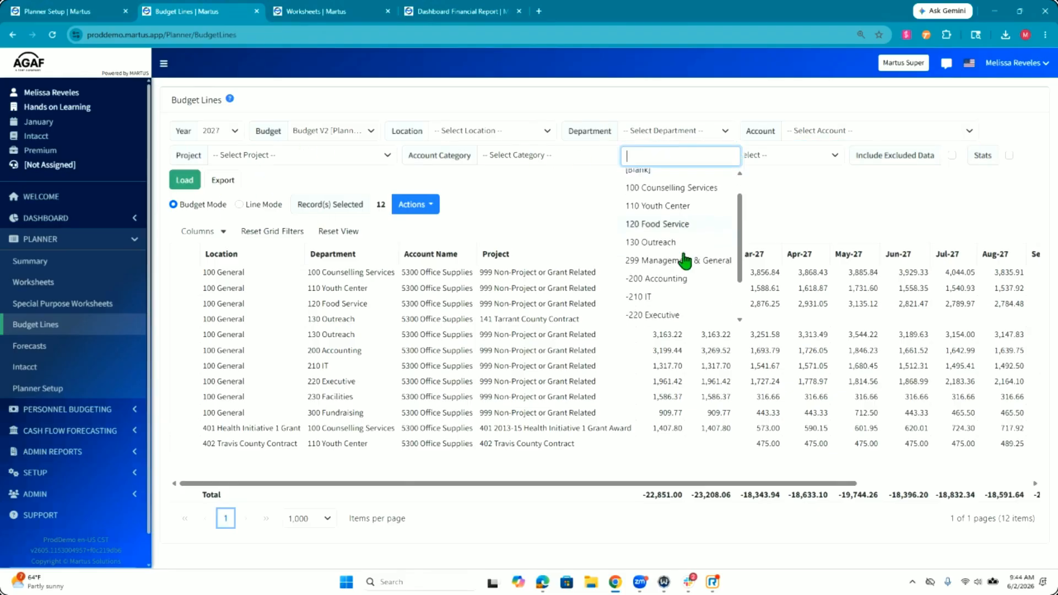
click(689, 261)
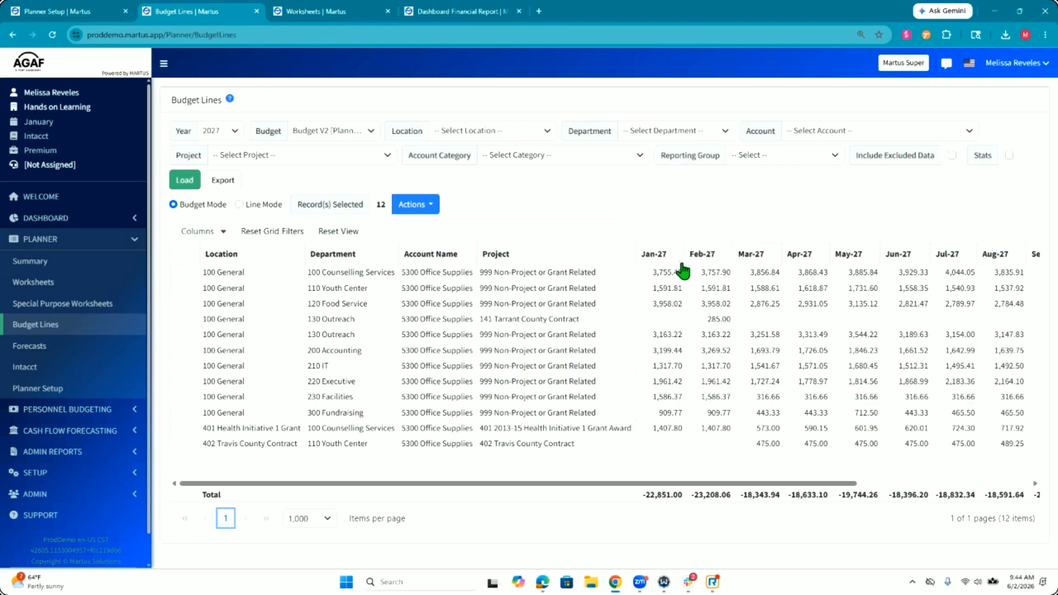
click(185, 180)
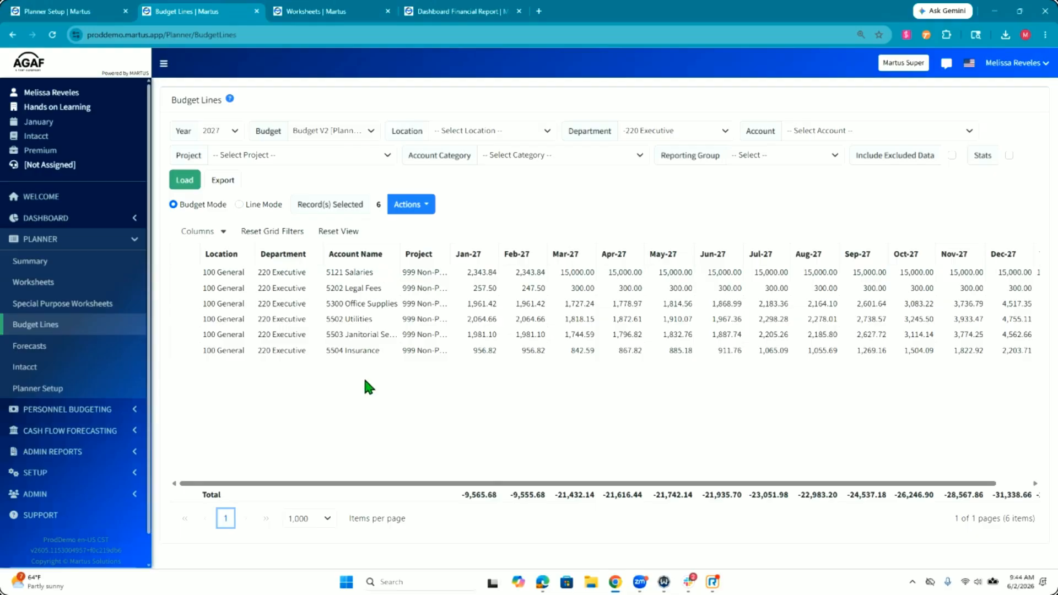
Step: Switch to Line Mode and select every 220 Executive line except 5121 Salaries
click(419, 207)
click(260, 207)
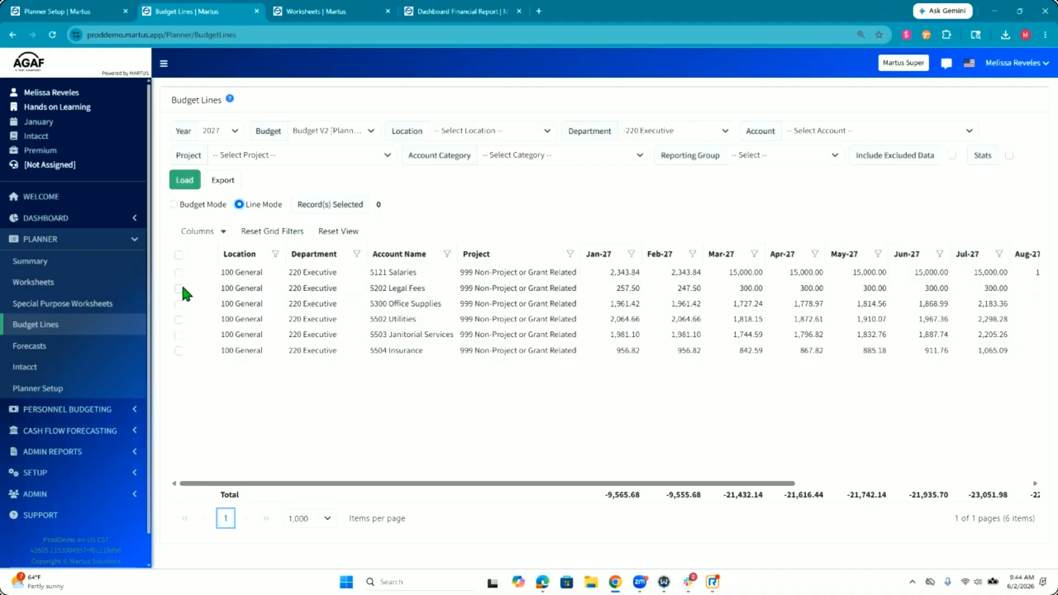
click(178, 254)
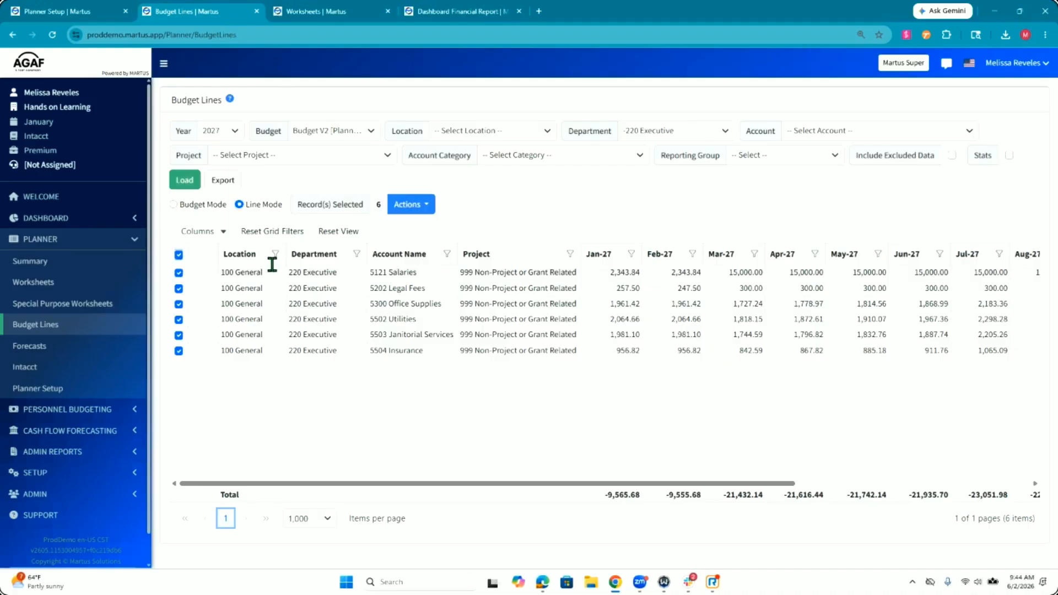
click(179, 273)
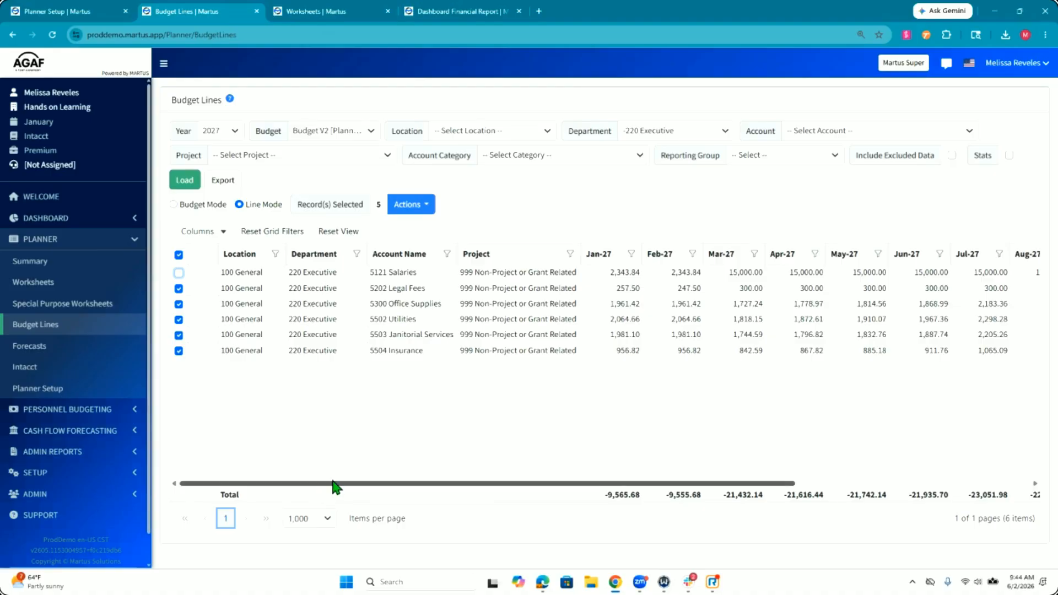
Step: Adjust the selected Executive lines to 90% of their values for all months
click(419, 208)
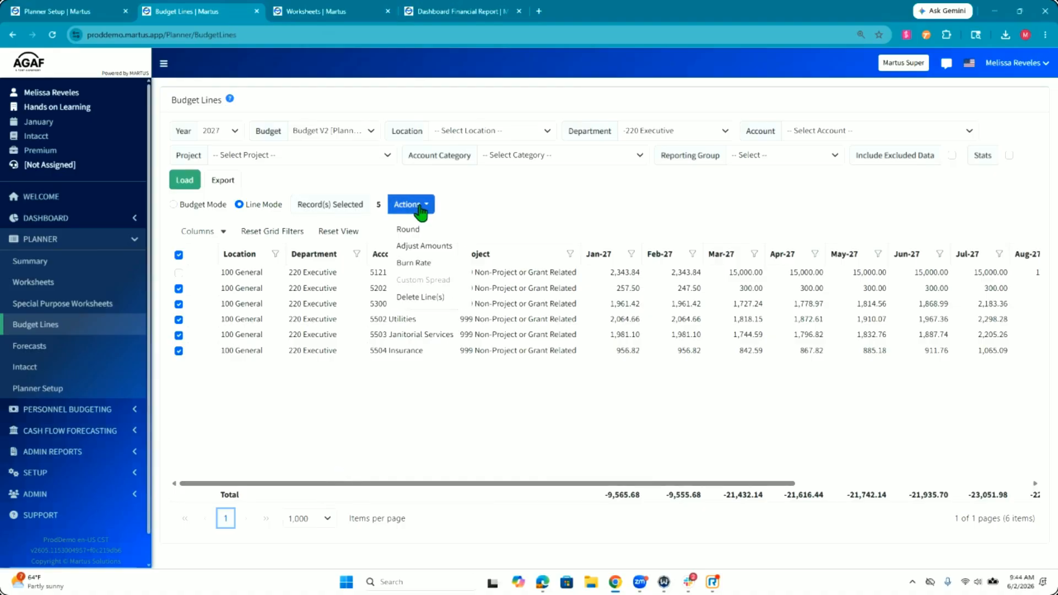
click(429, 246)
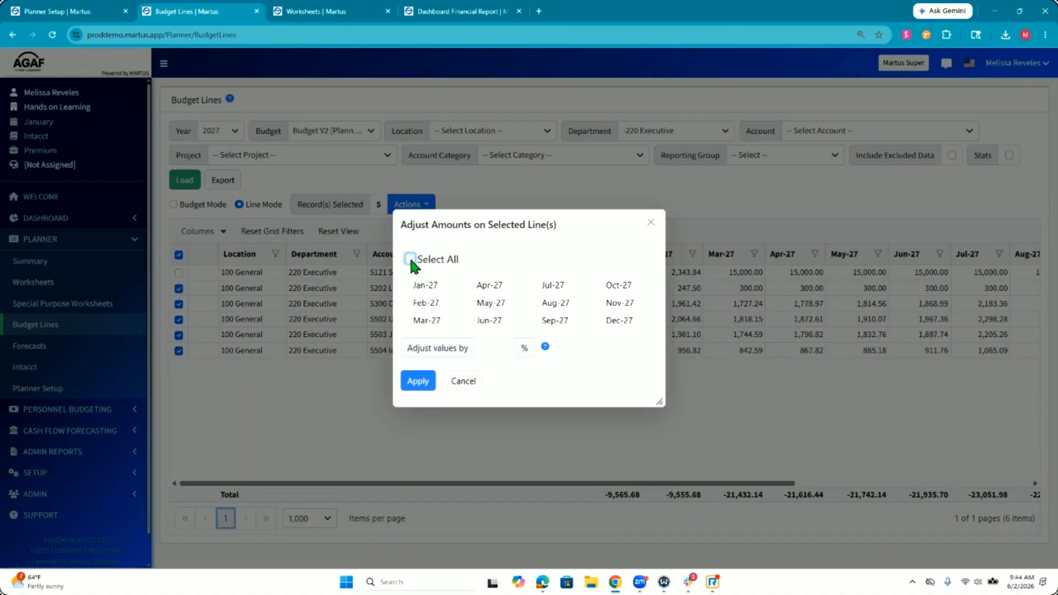
click(409, 257)
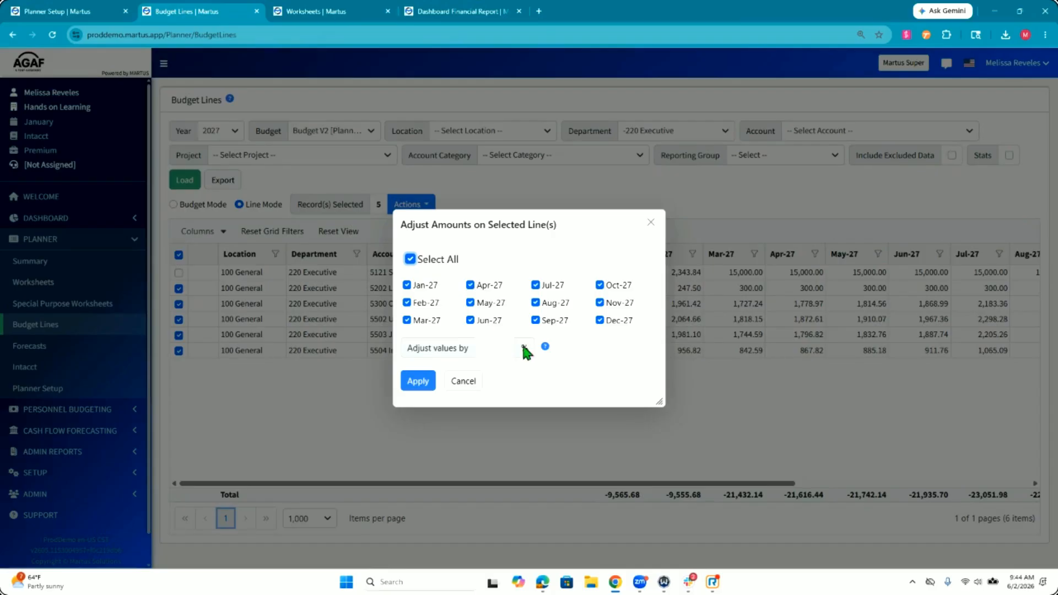
click(494, 348)
text(90)
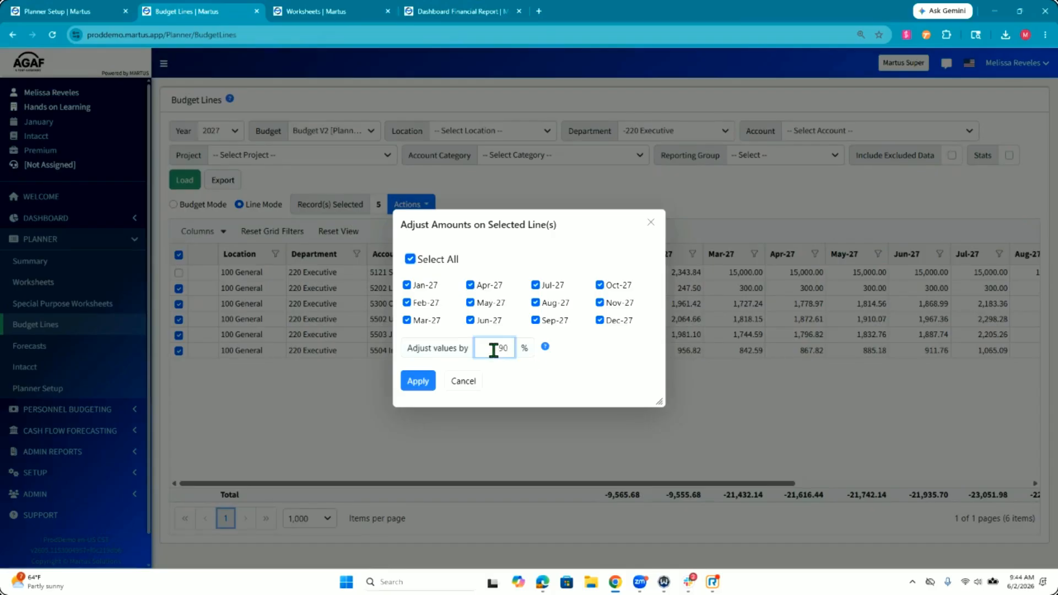
click(418, 381)
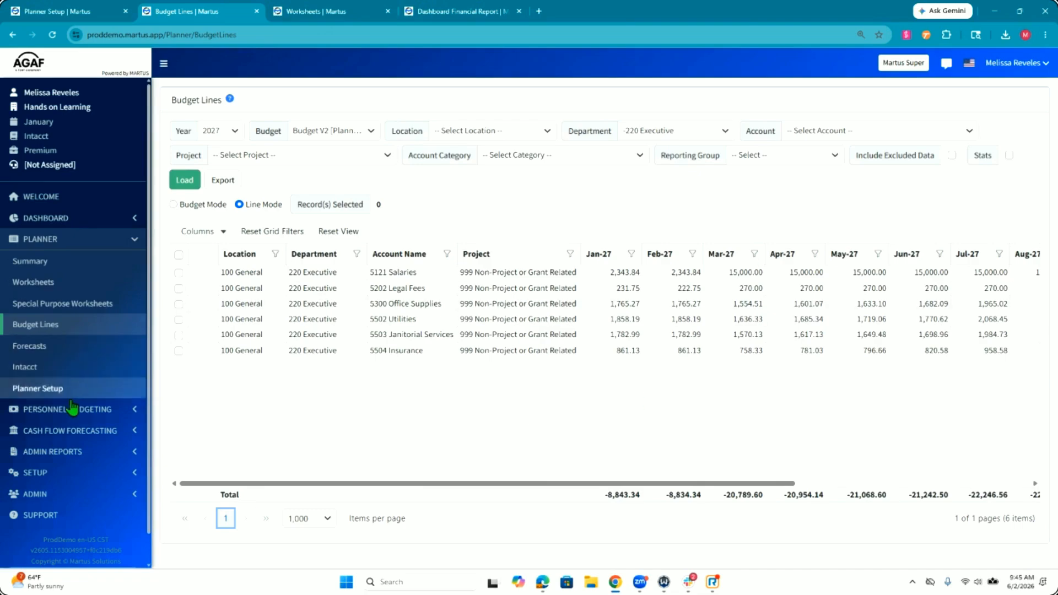
Step: Load the Side-by-Side Budget and Actuals Comparison in the planner Summary, with 2027 Working Budget 2 as base and Budget V2 as Budget 1
click(114, 260)
click(340, 99)
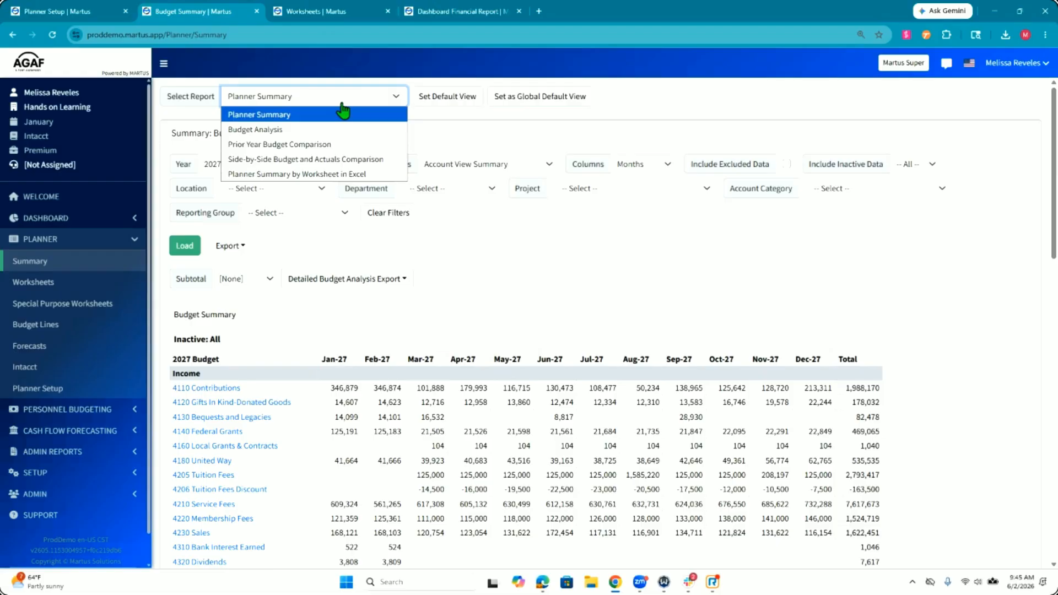
click(317, 159)
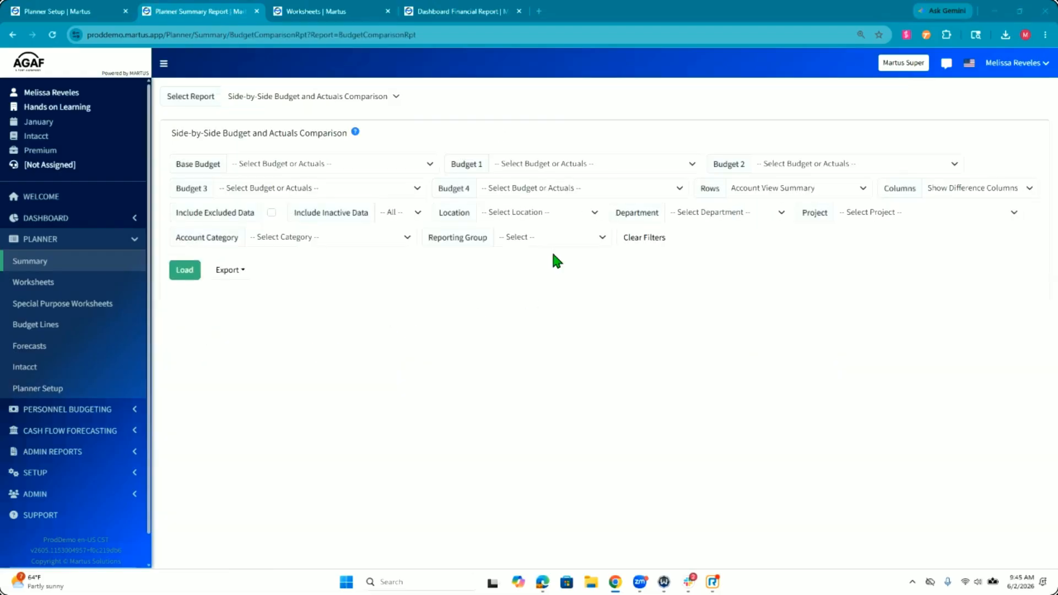
click(397, 188)
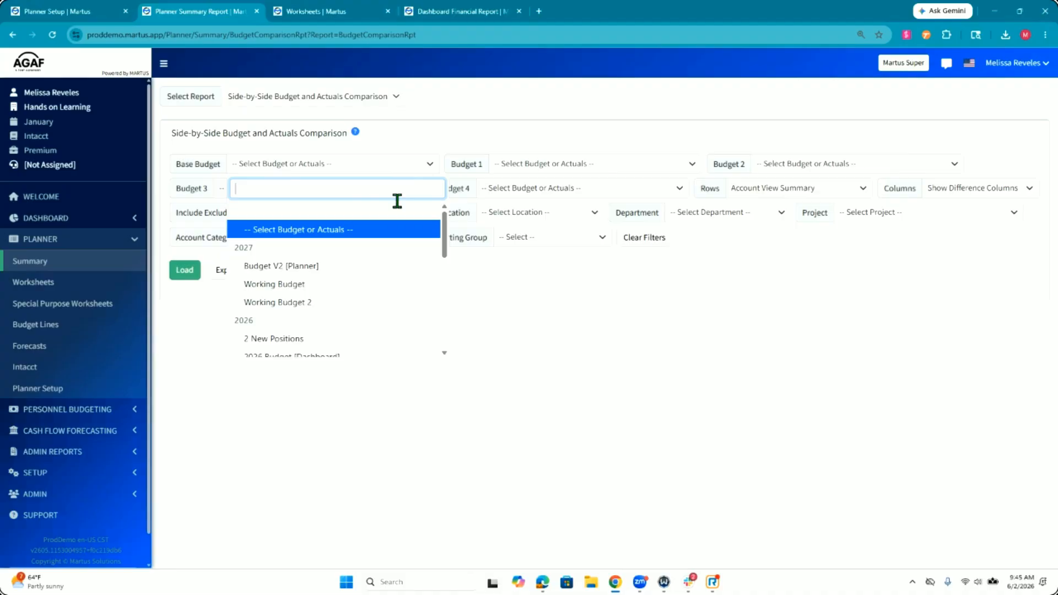
click(339, 302)
click(540, 166)
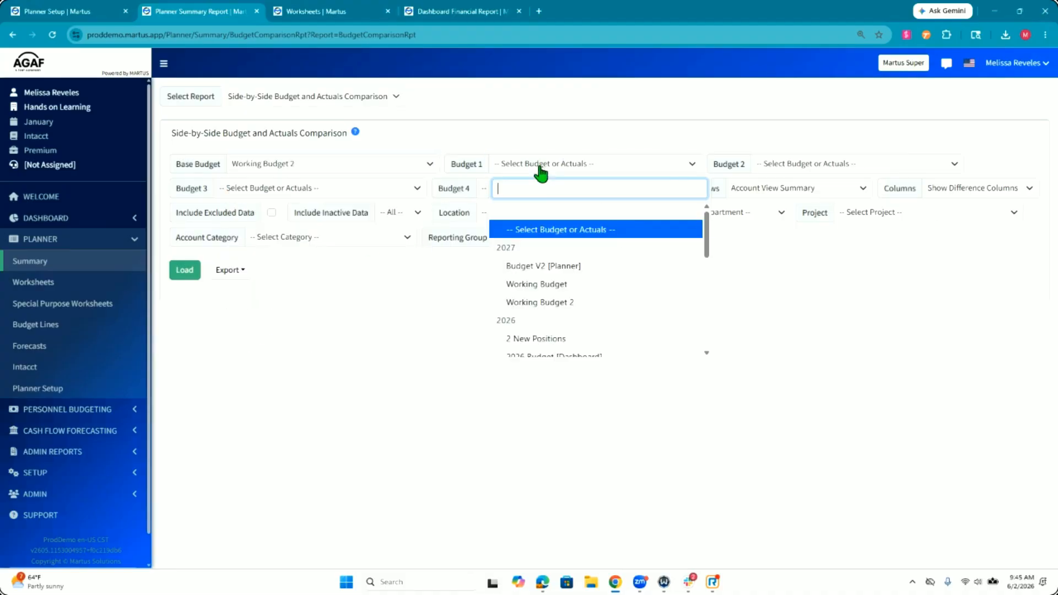
click(544, 269)
click(178, 278)
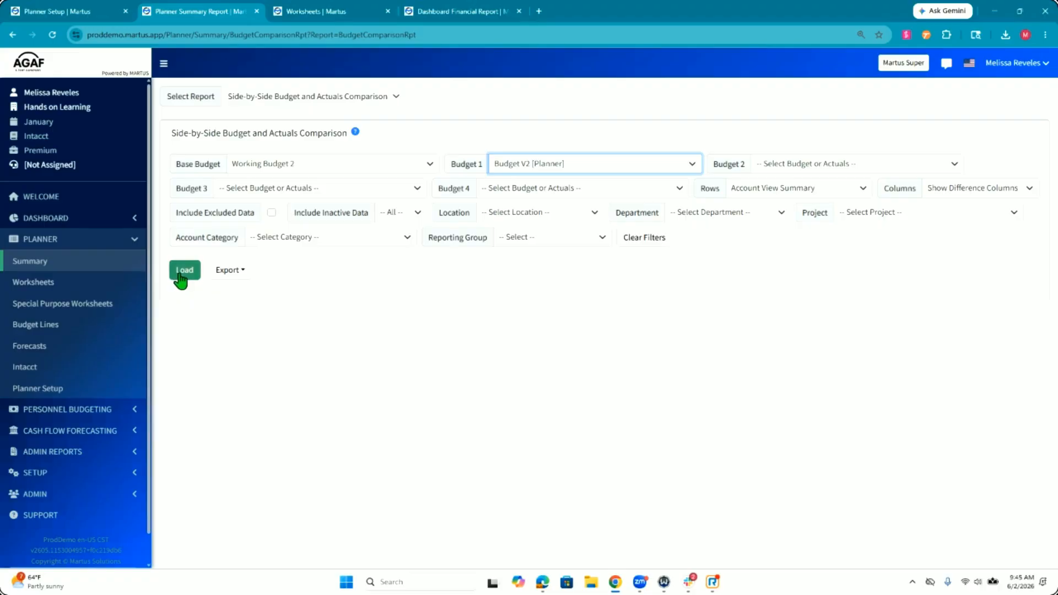
Step: Examine the difference amounts and percentages for income, expense and net gain/loss between the two budgets
scroll(681, 419, down, 6)
scroll(682, 419, down, 5)
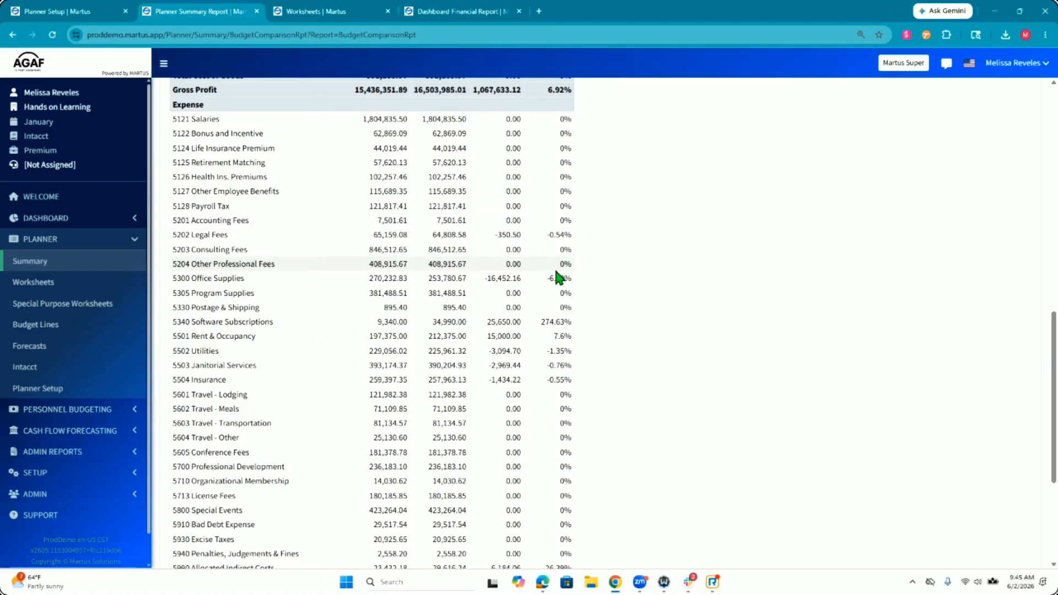
scroll(543, 239, up, 11)
scroll(546, 247, up, 3)
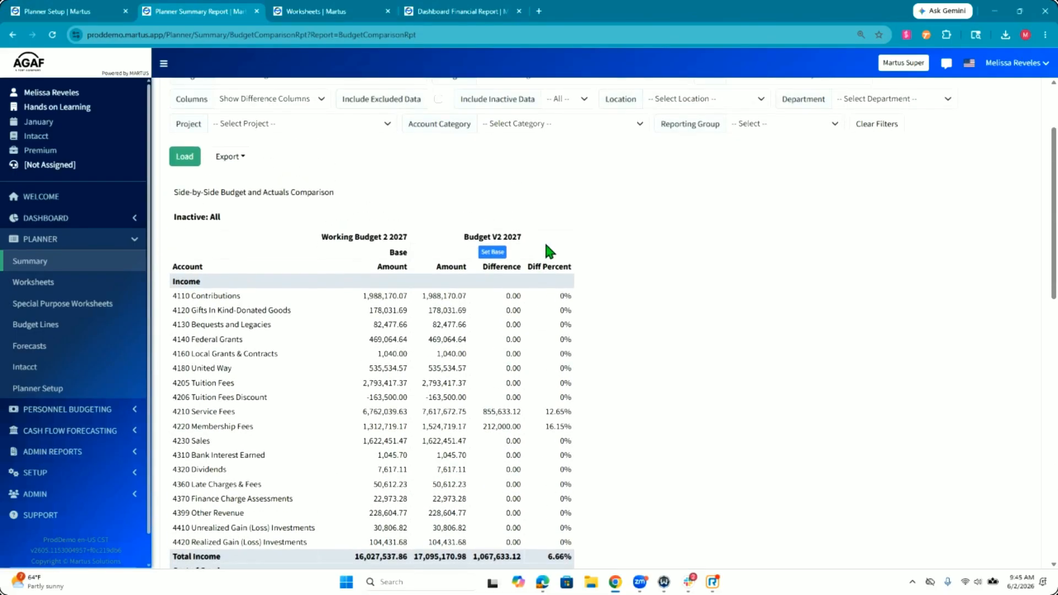
scroll(545, 244, down, 12)
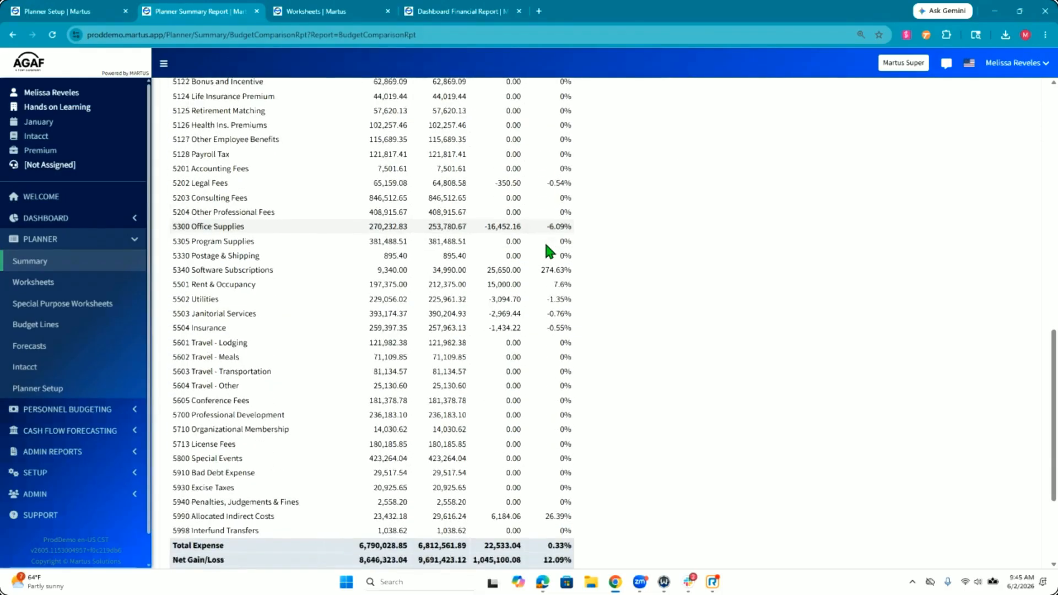
scroll(545, 245, down, 3)
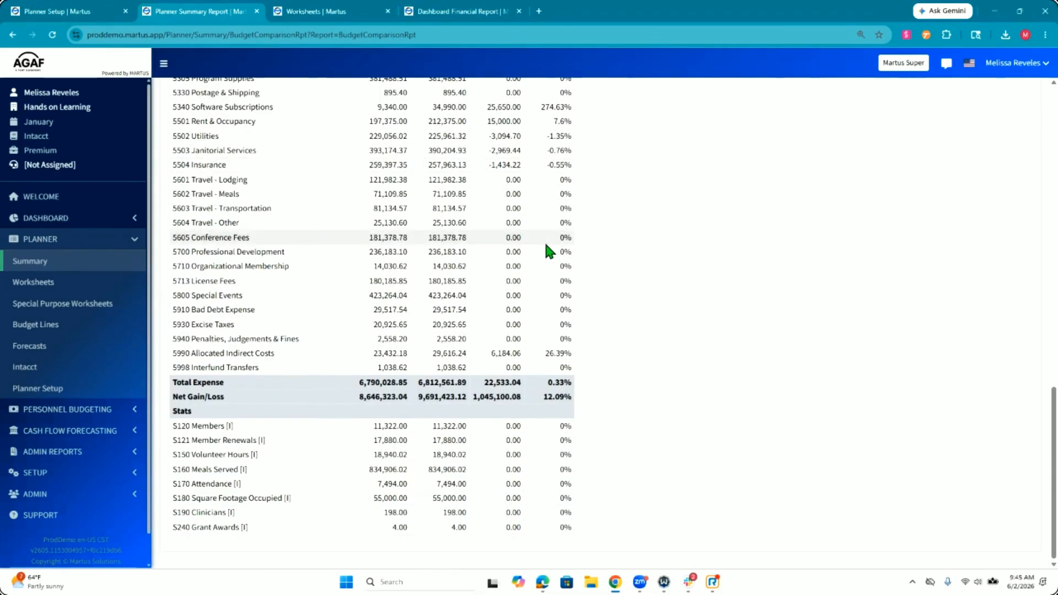
scroll(546, 245, up, 15)
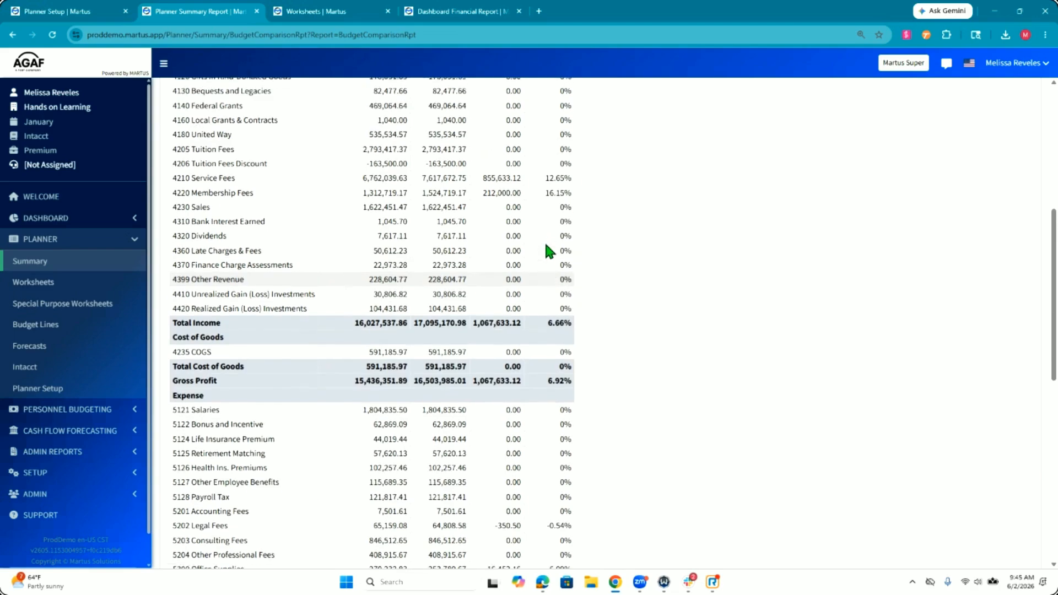
Step: Swap the comparison to use Budget V2 as base and Working Budget 2 as Budget 1, and review the differences
click(303, 171)
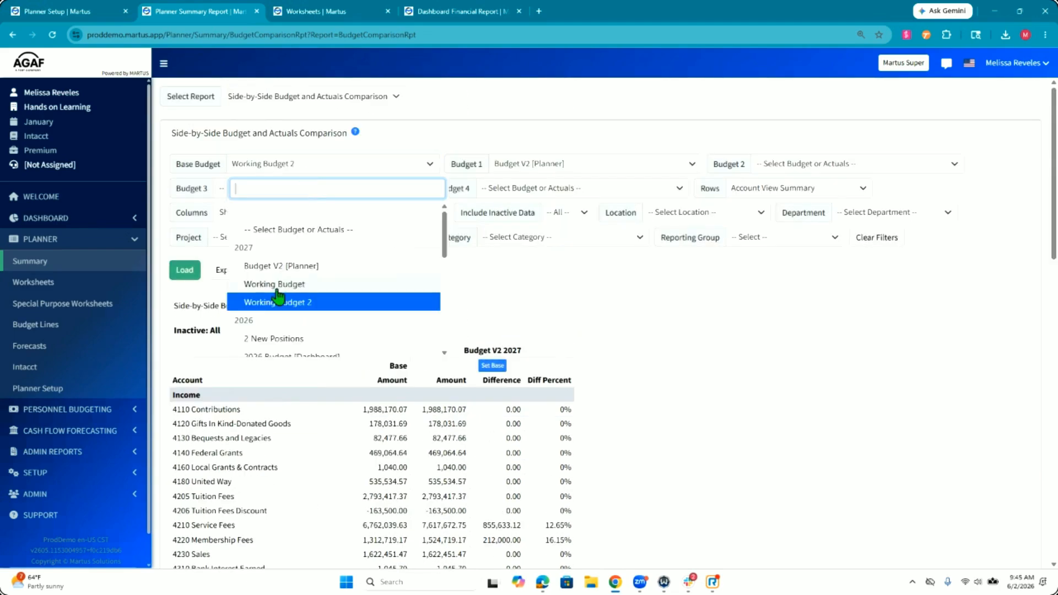
click(304, 267)
scroll(619, 422, down, 15)
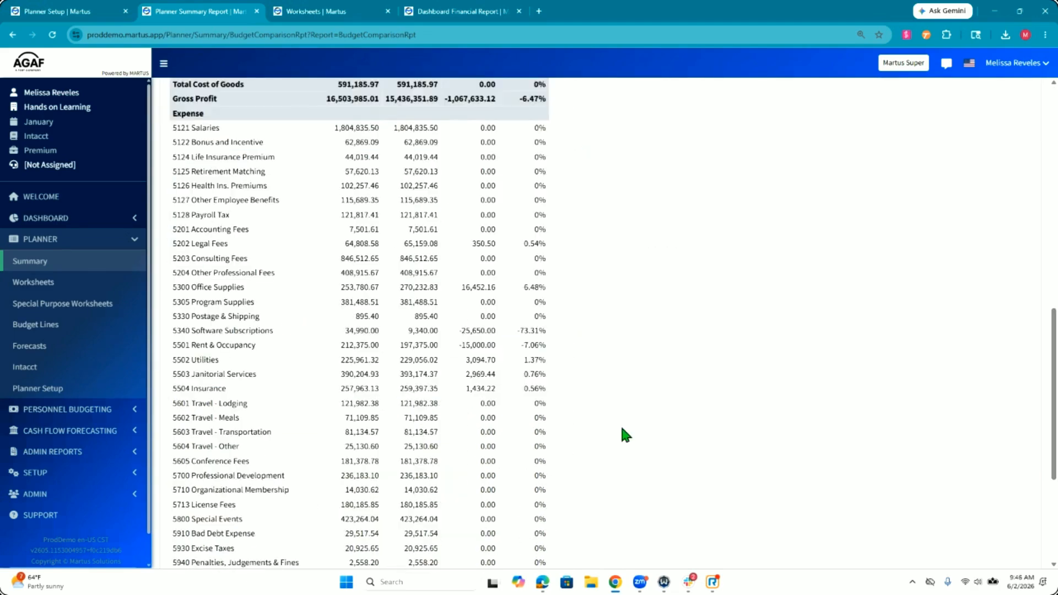
scroll(621, 428, down, 3)
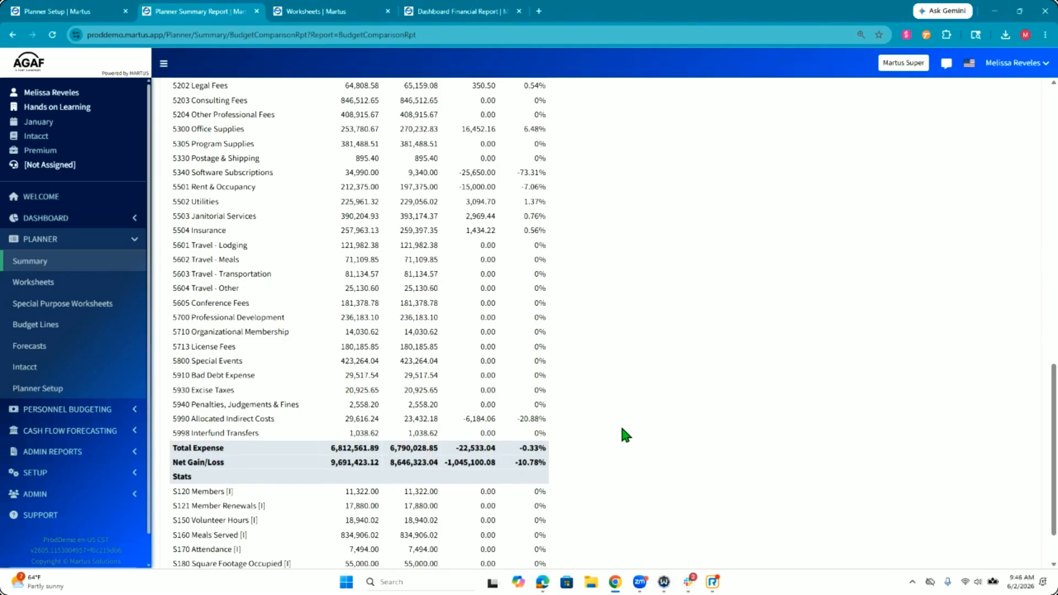
scroll(621, 428, up, 7)
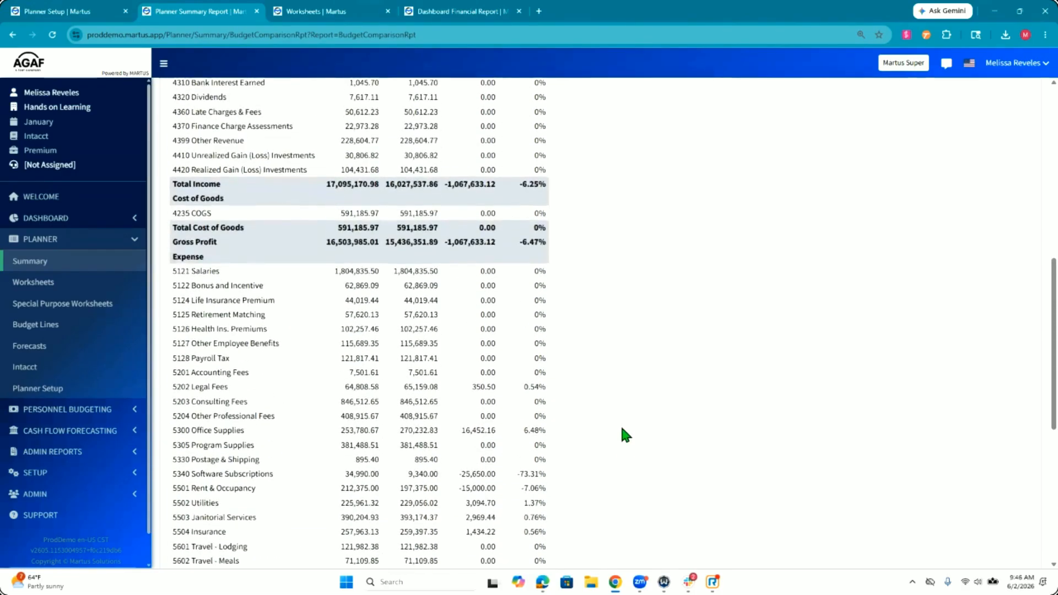
scroll(621, 428, up, 9)
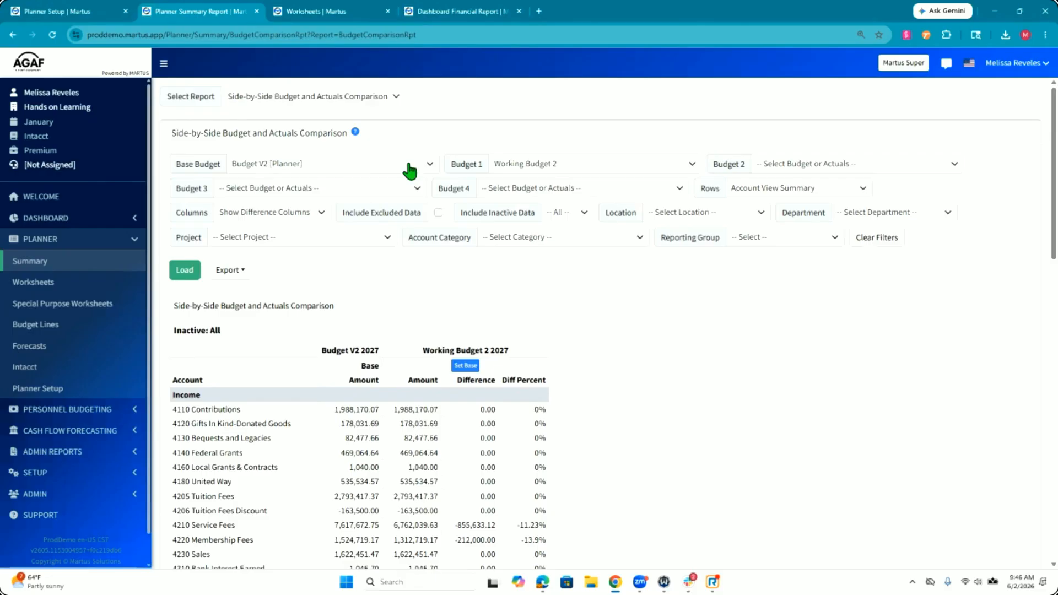
Step: Filter the Side-by-Side Budget and Actuals Comparison to department 220 Executive
scroll(408, 172, down, 1)
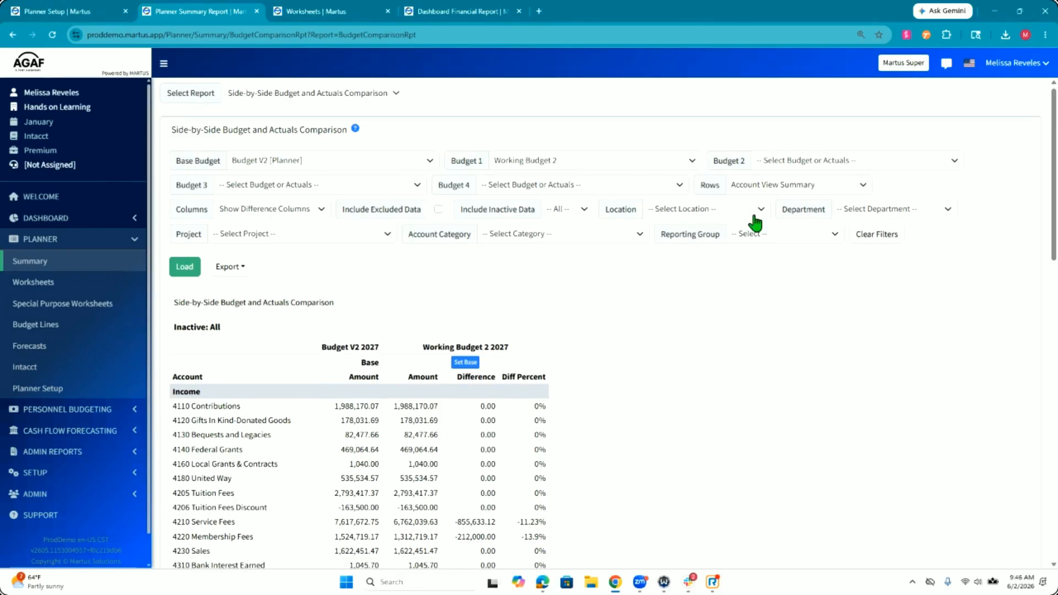
click(878, 216)
scroll(876, 352, down, 2)
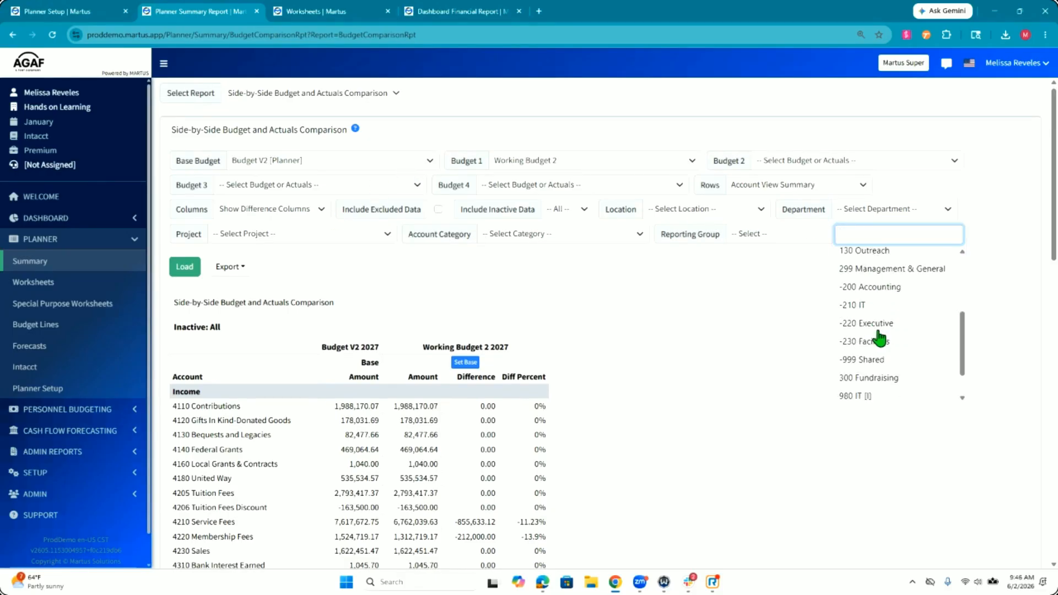
click(877, 324)
Step: Compare the Executive budgets with Working Budget 2 as base and Budget V2 as Budget 1, and check the difference percentages
click(298, 161)
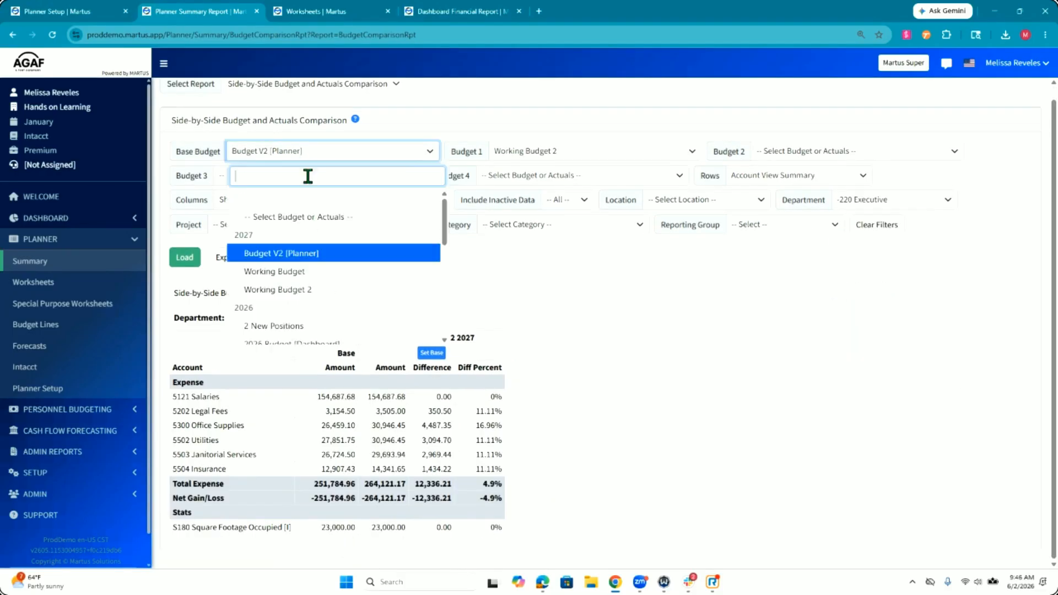
click(298, 290)
click(568, 173)
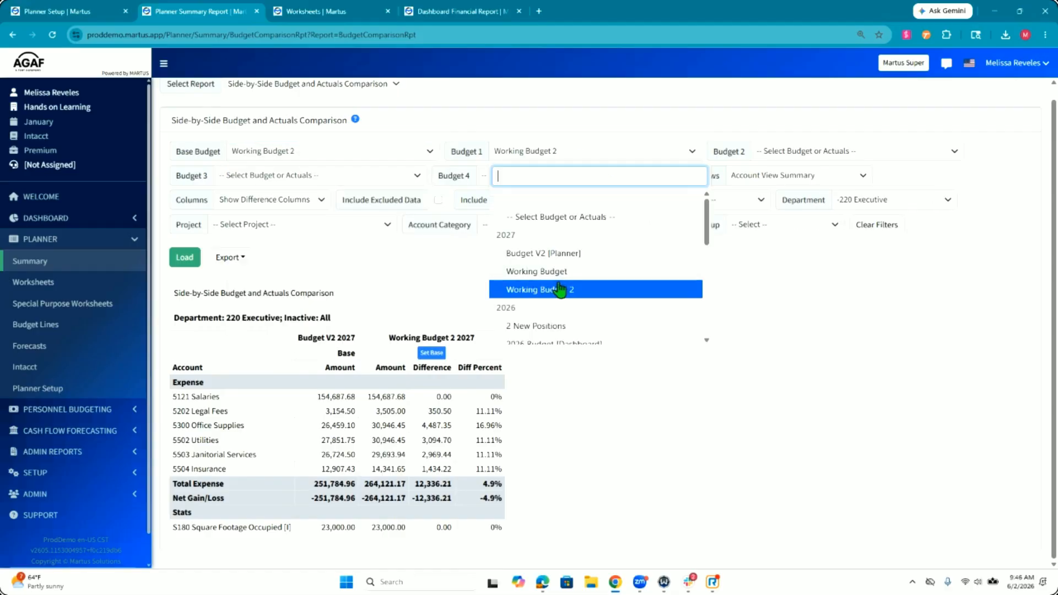
click(544, 254)
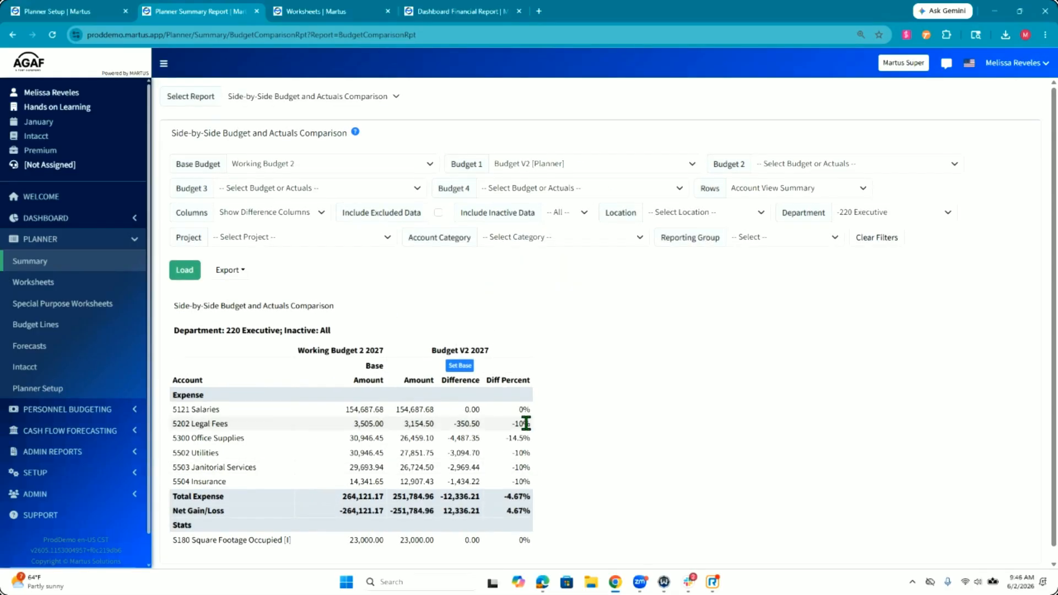
drag(528, 462, 599, 439)
click(530, 440)
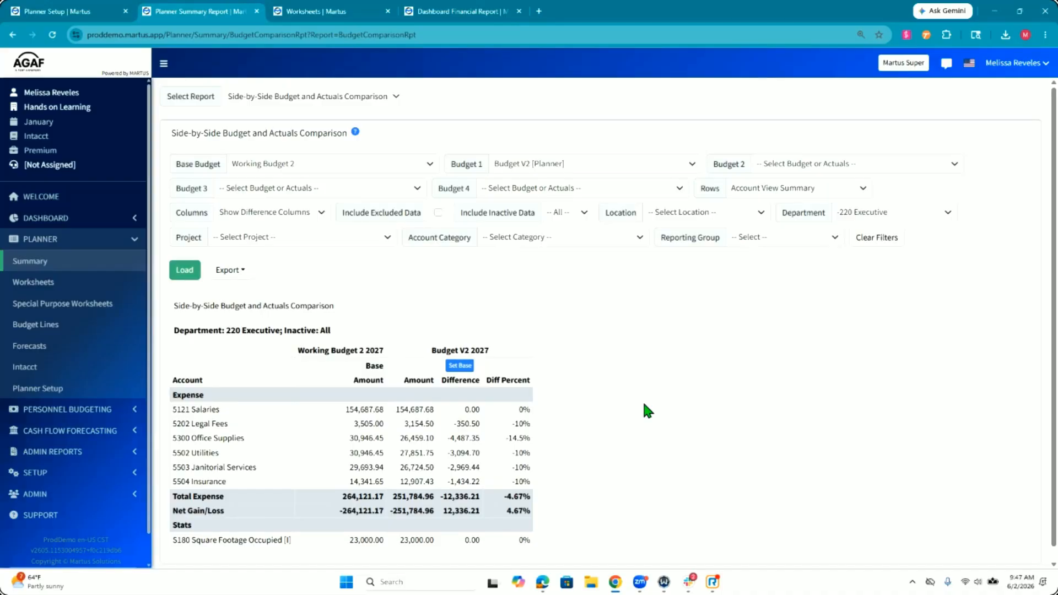
Step: Set the default budget year to 2026 in Planner Setup
click(65, 392)
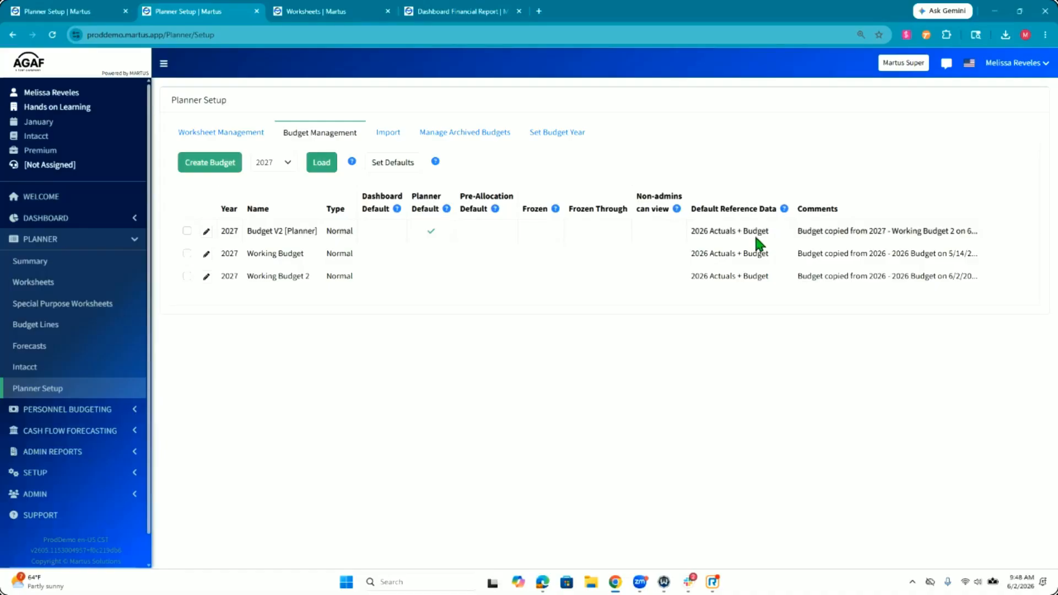
click(551, 133)
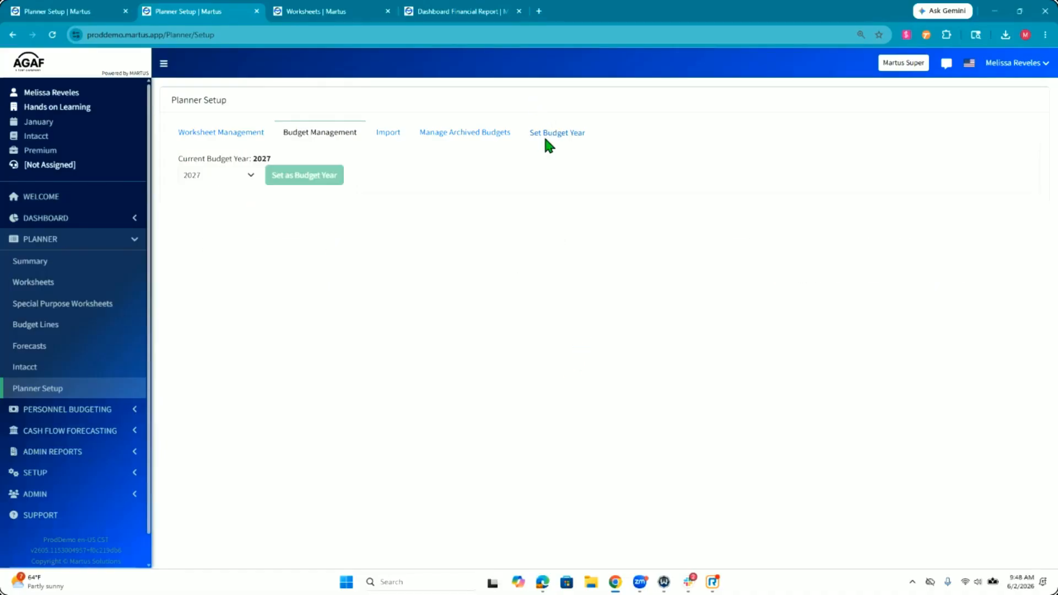
click(215, 181)
click(223, 291)
click(297, 182)
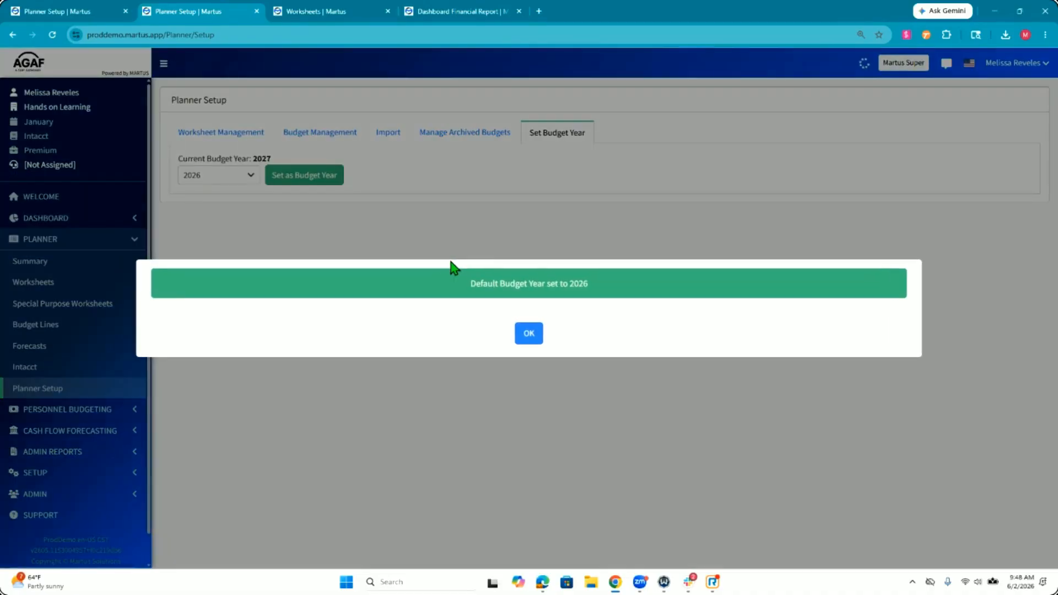
click(529, 334)
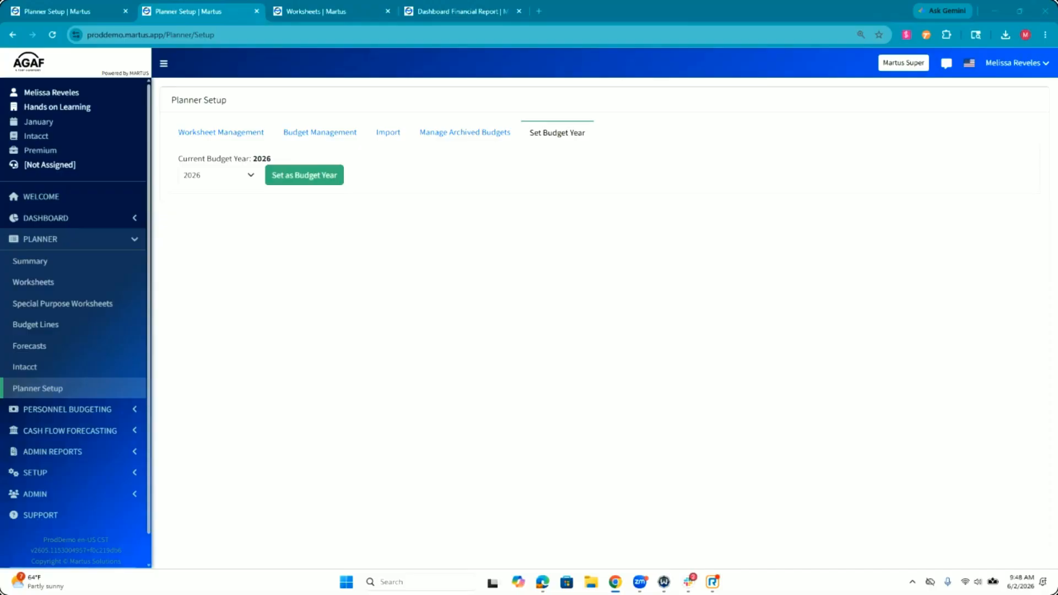
click(437, 300)
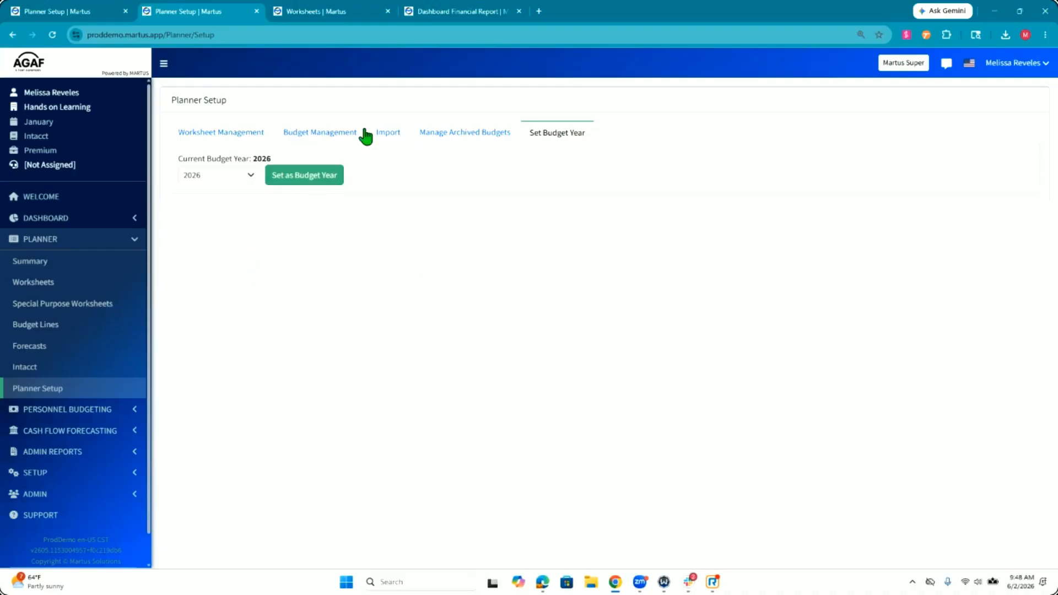
Step: Start a new 2026 budget in Budget Management and name it "WMW - Feb Reforecast"
click(298, 133)
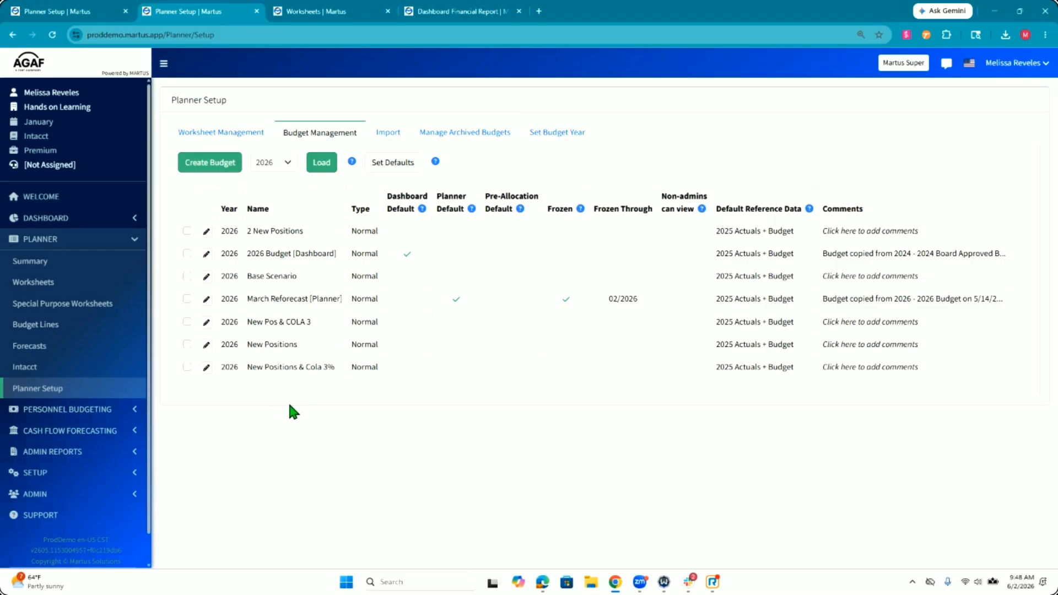
click(215, 172)
text(M)
key(BackSpace)
text(WMW )
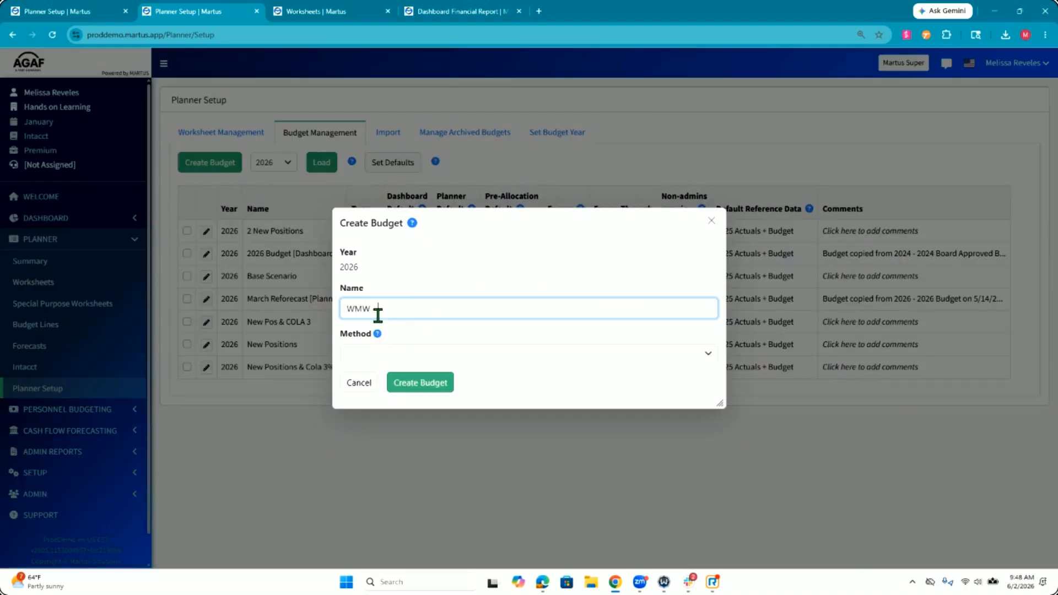
text(- Feb Reforecast)
Step: Set the method to Copy Budget and Load Actuals, with the 2026 Budget [Dashboard] as source and 2026 Actuals to load
click(441, 358)
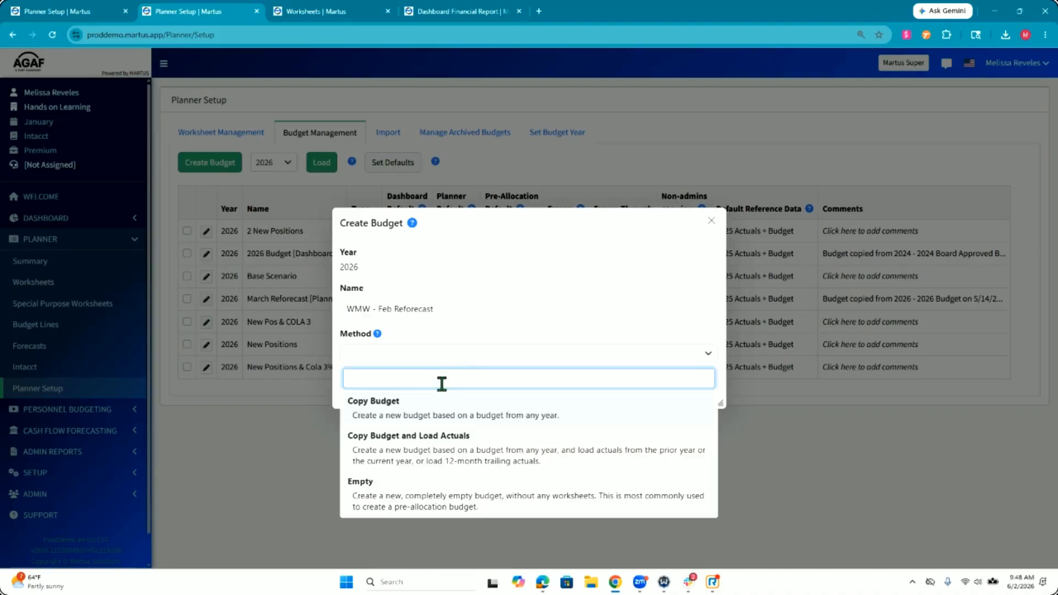
click(440, 451)
click(420, 356)
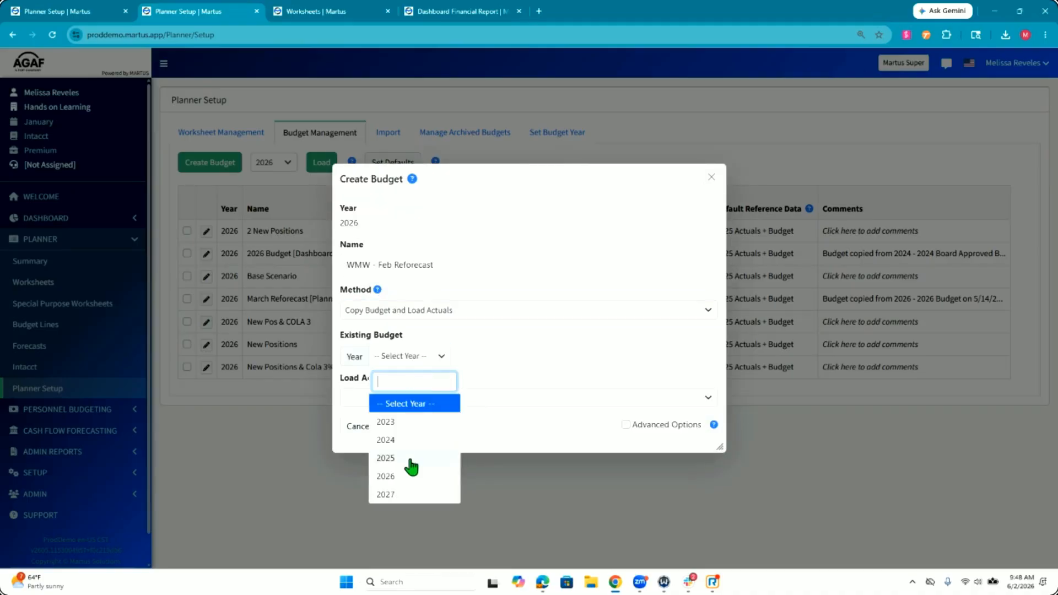
click(402, 486)
click(551, 368)
click(547, 443)
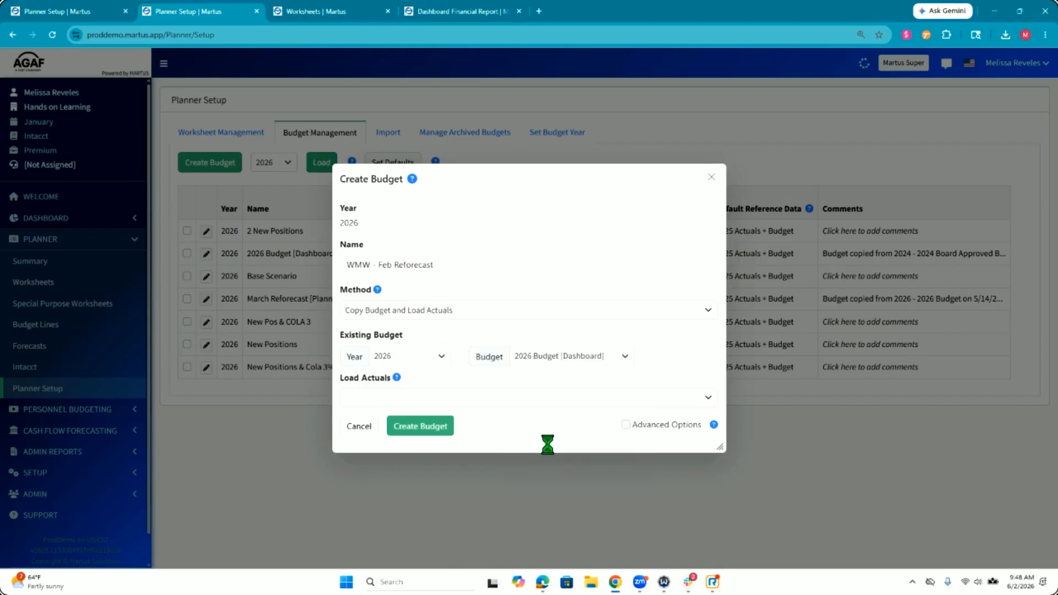
click(476, 399)
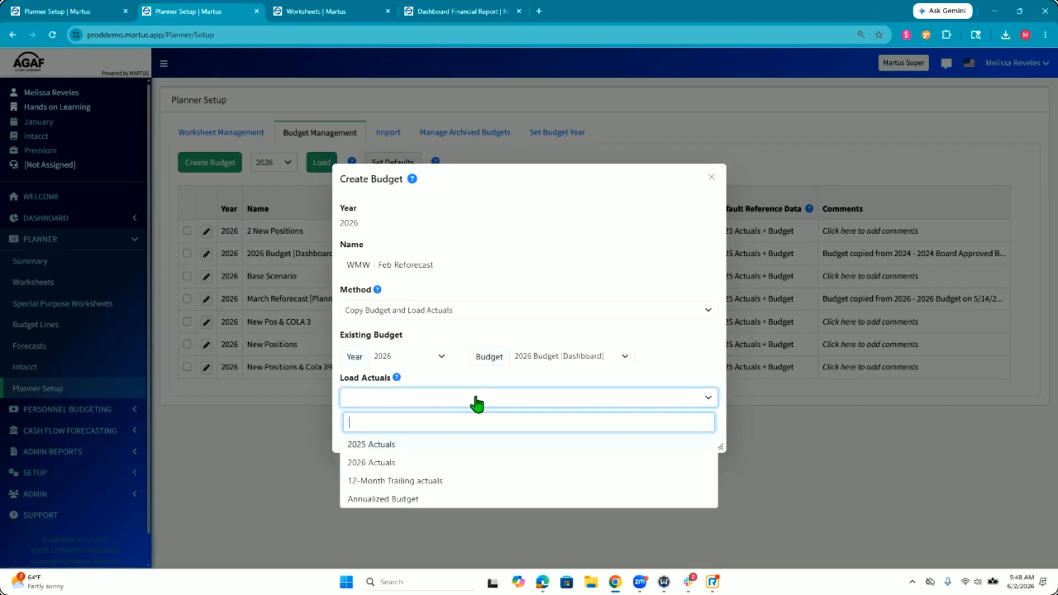
click(465, 462)
click(412, 377)
drag(428, 384, 519, 382)
click(533, 386)
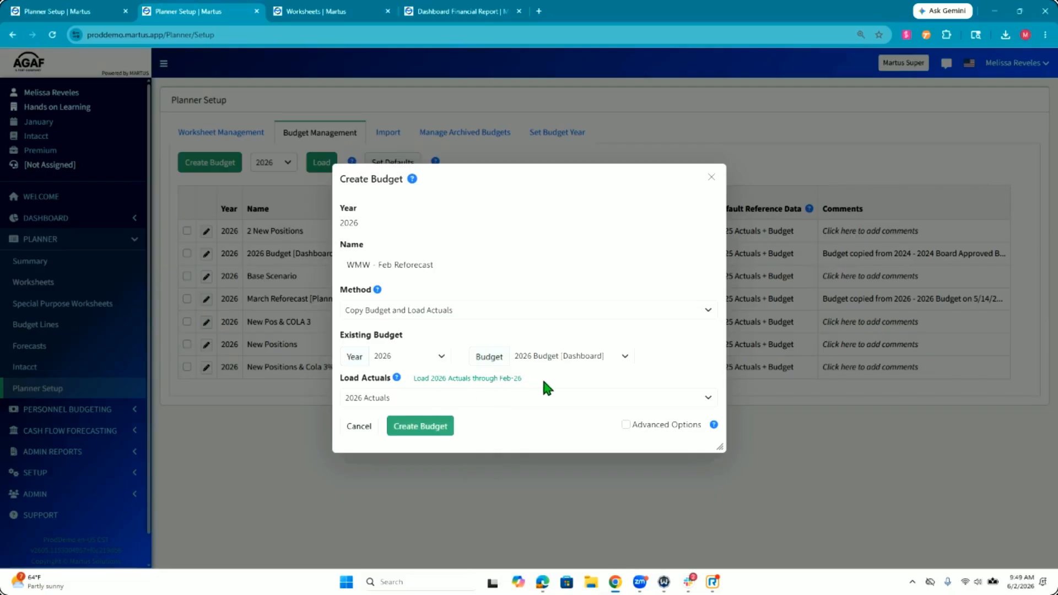
Step: Show the advanced copy options, create the budget with them as preset, and refresh the updater task queue
click(625, 424)
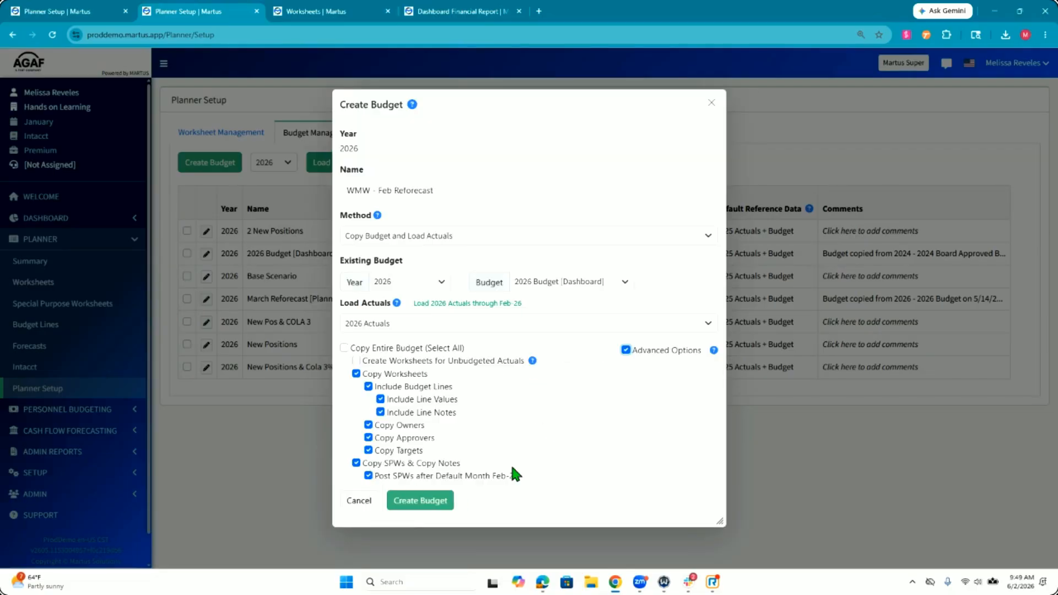
click(412, 510)
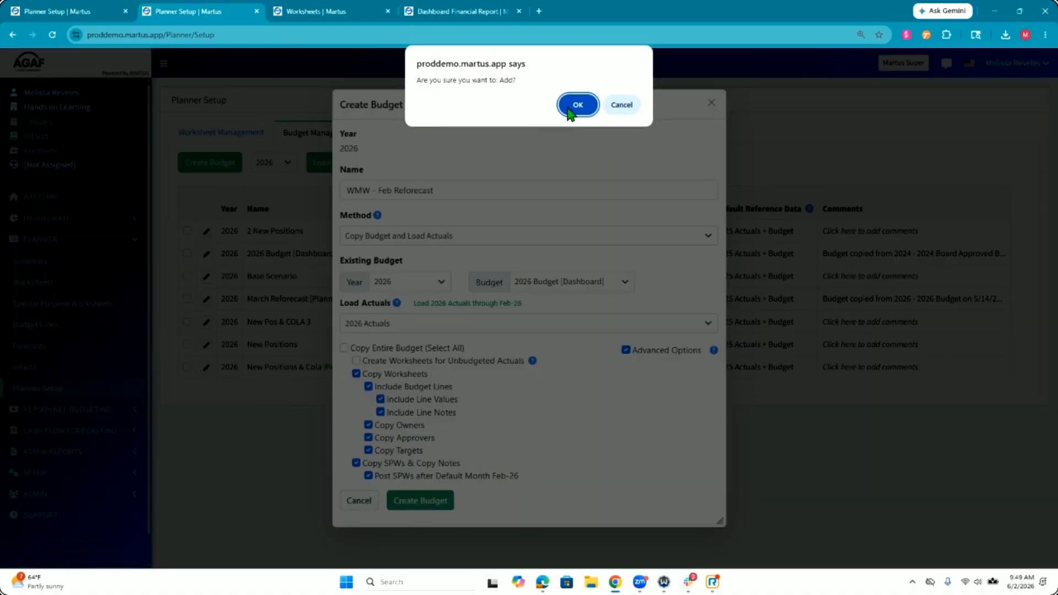
click(570, 106)
click(407, 326)
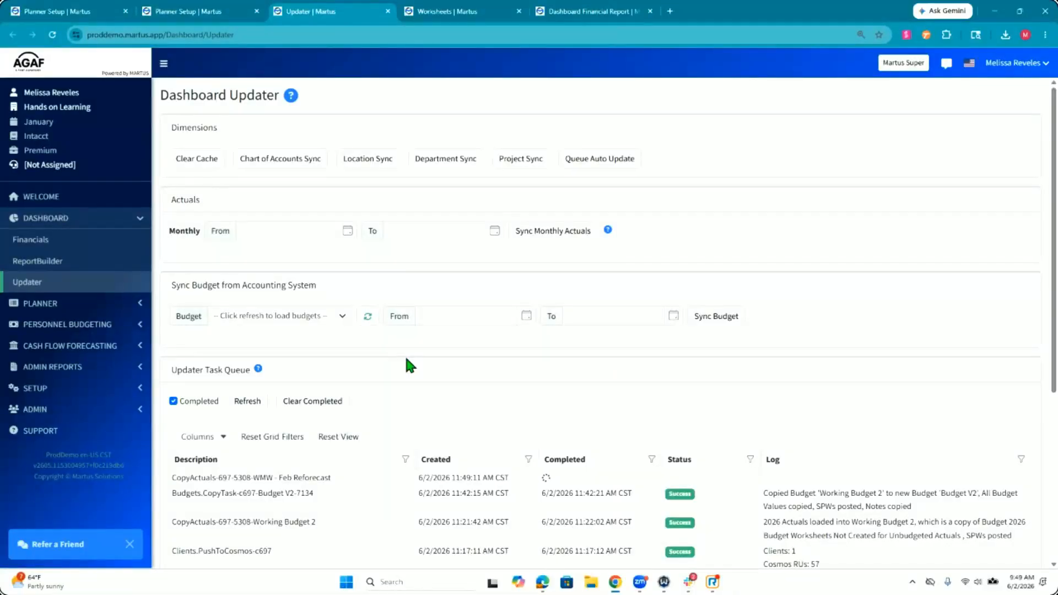
click(249, 401)
Step: Set the WMW - Feb Reforecast budget as the planner default in Planner Setup and check its frozen-through month
click(104, 303)
click(103, 389)
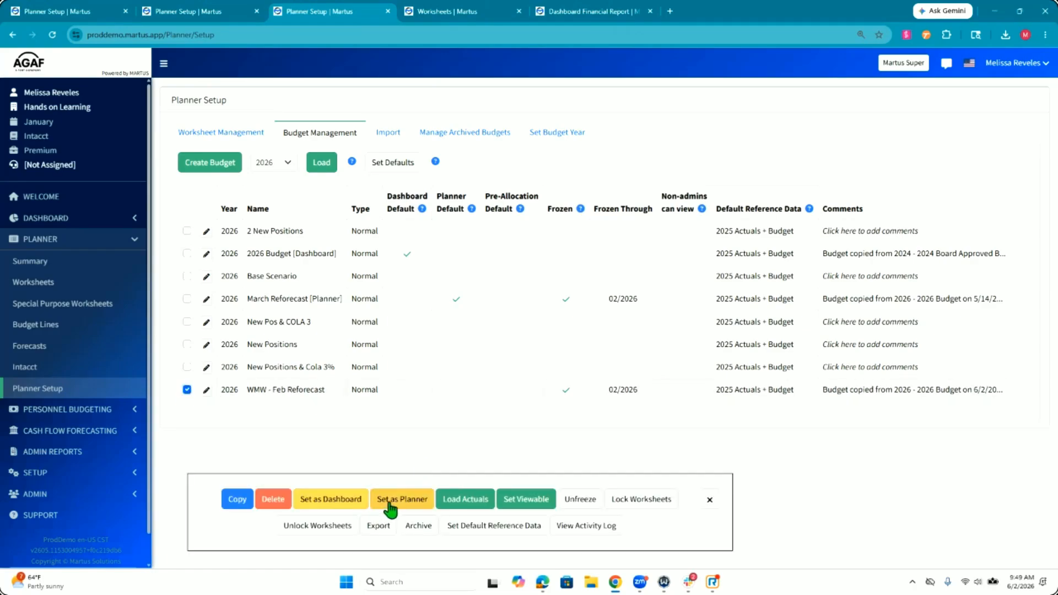
click(389, 502)
click(568, 106)
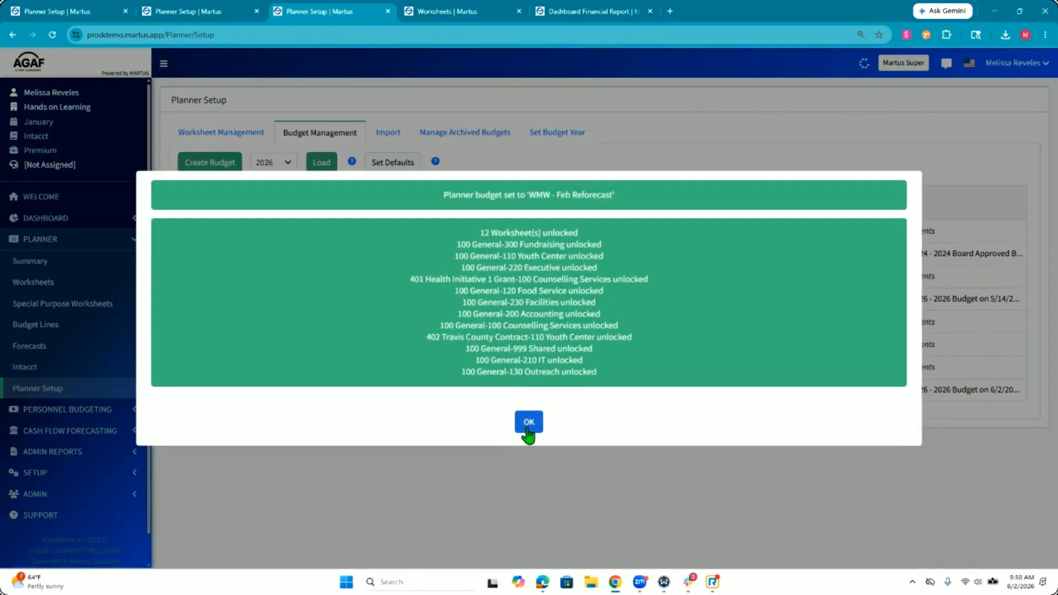
click(529, 423)
drag(624, 390, 654, 390)
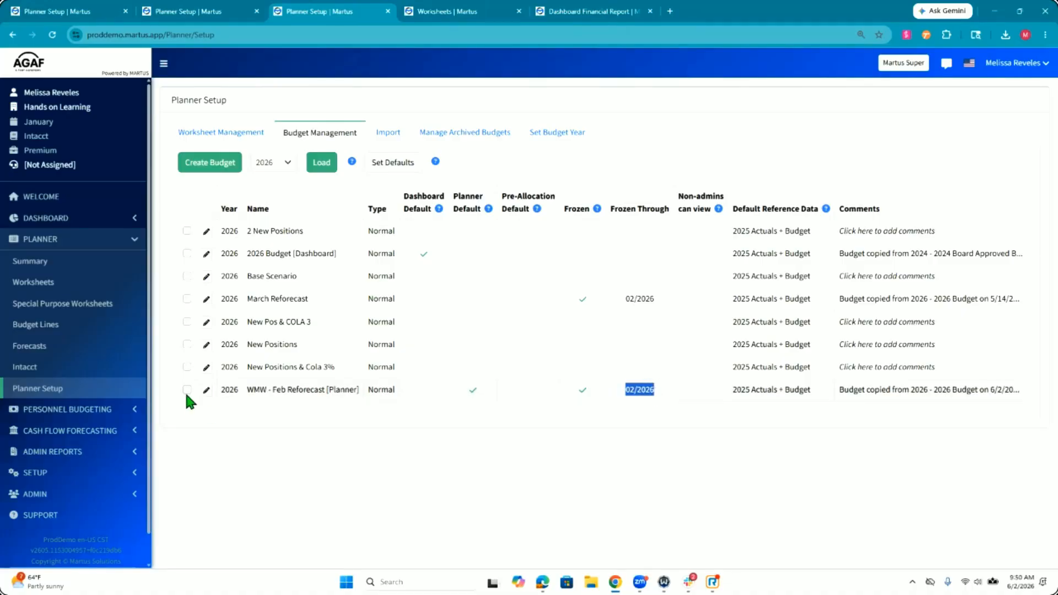
Step: Open the 100 General, 210 IT worksheet of the WMW - Feb Reforecast budget and check its freeze status
click(108, 281)
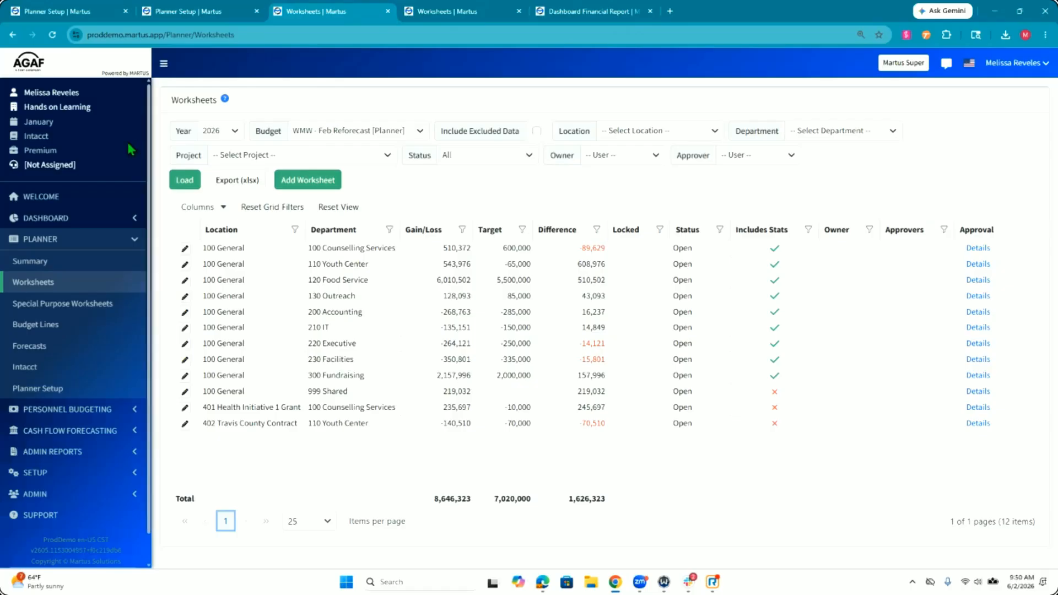
click(366, 134)
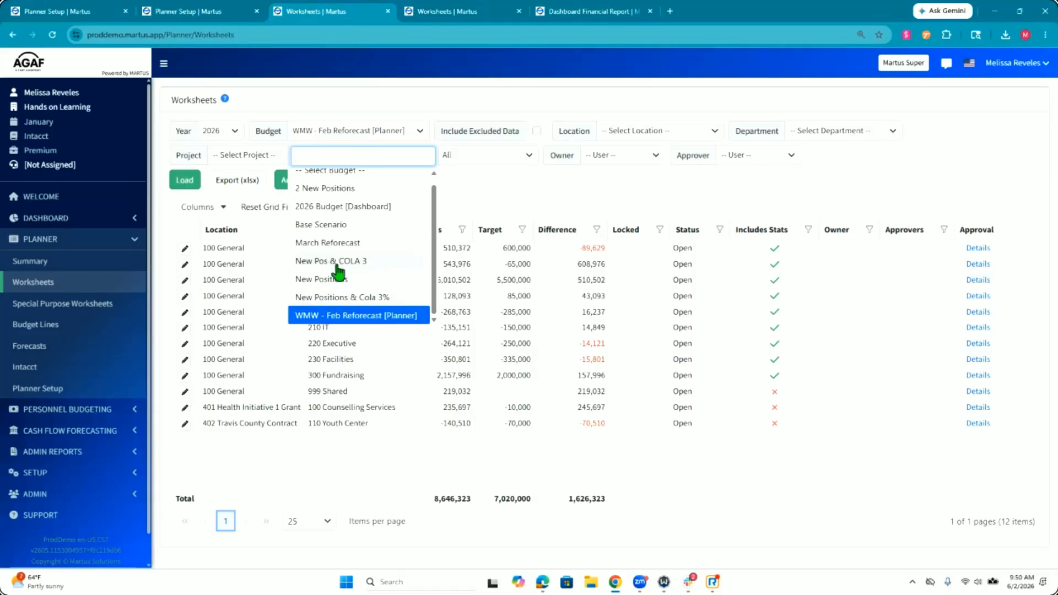
click(336, 316)
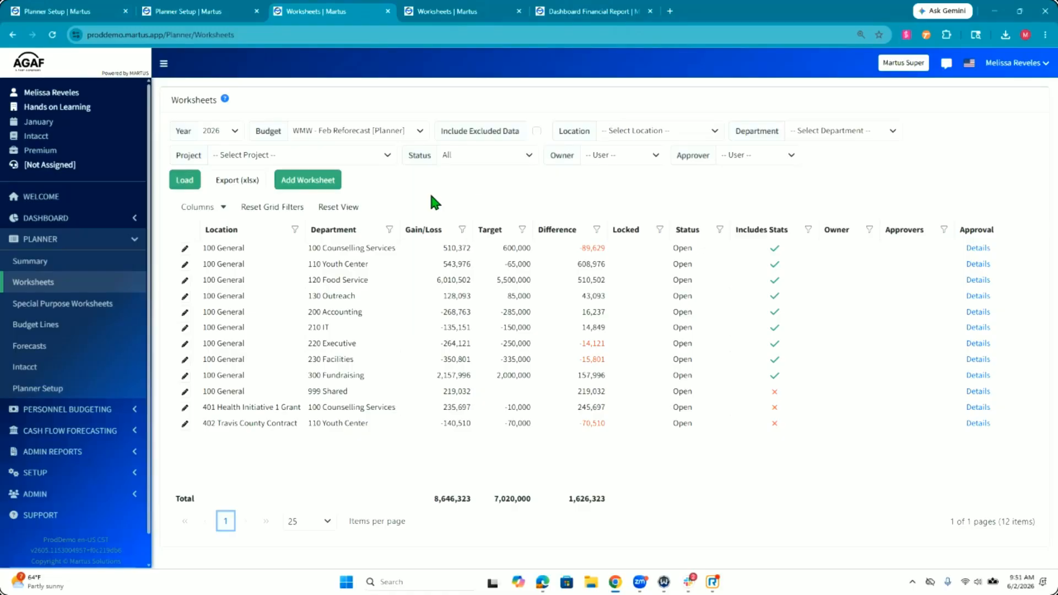
click(184, 327)
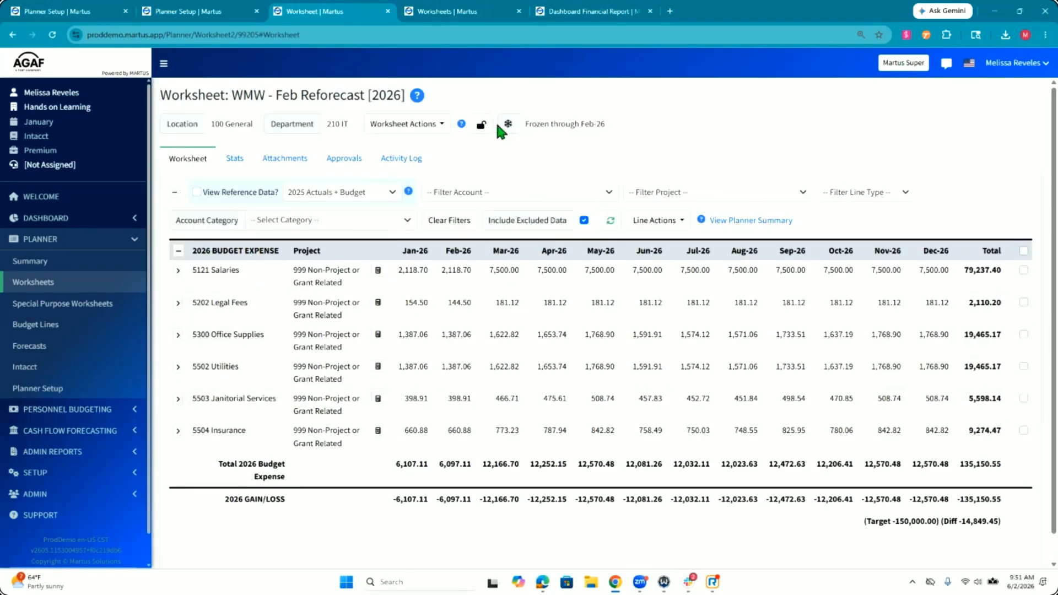
drag(527, 123, 675, 133)
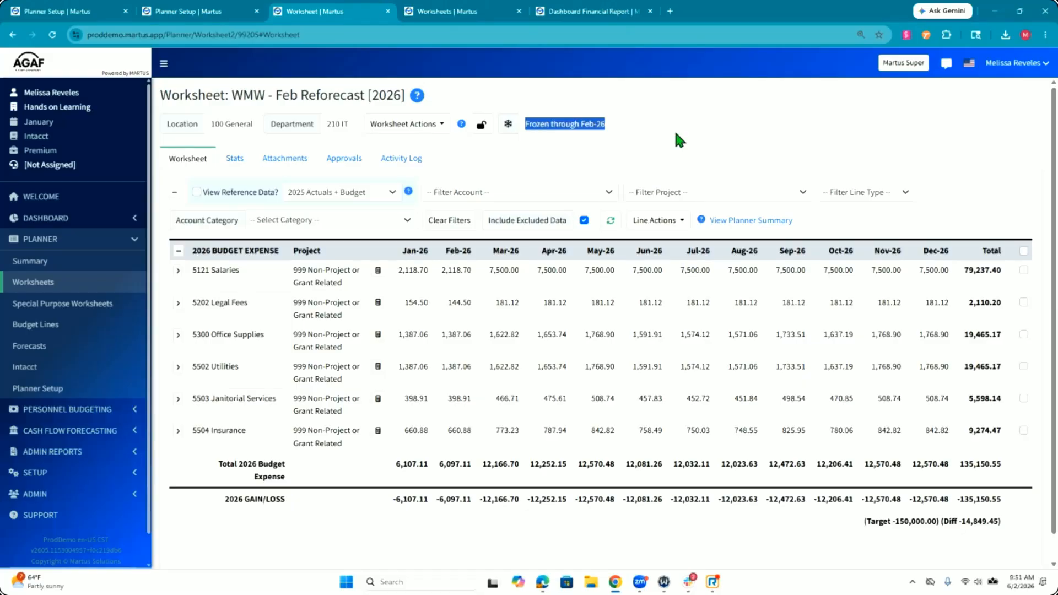
Step: Open the 5300 Office Supplies line for editing and check its frozen Jan-26 and Feb-26 amounts
click(514, 333)
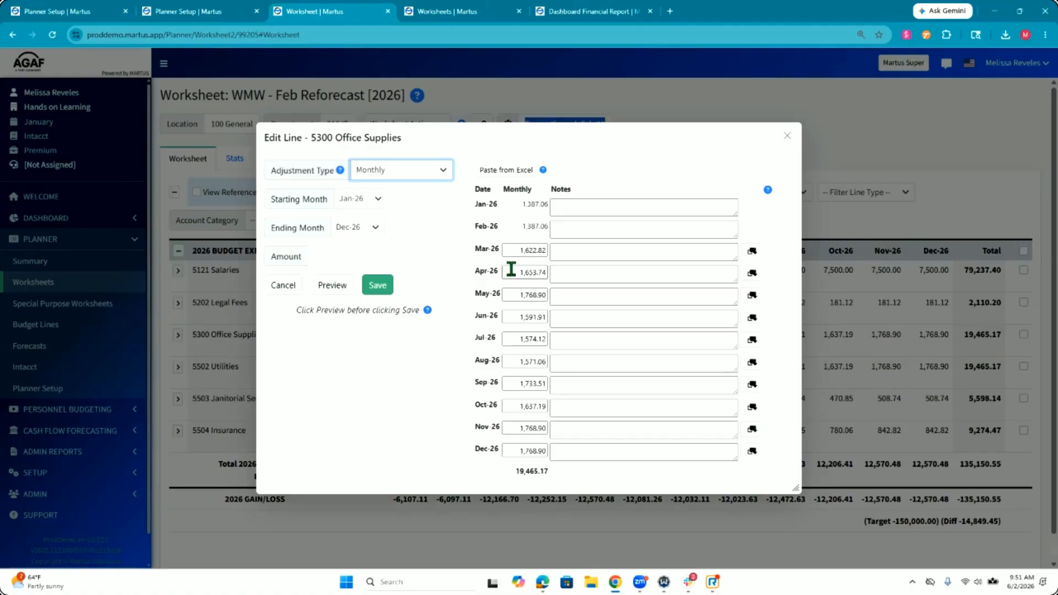
drag(521, 204, 551, 222)
click(554, 227)
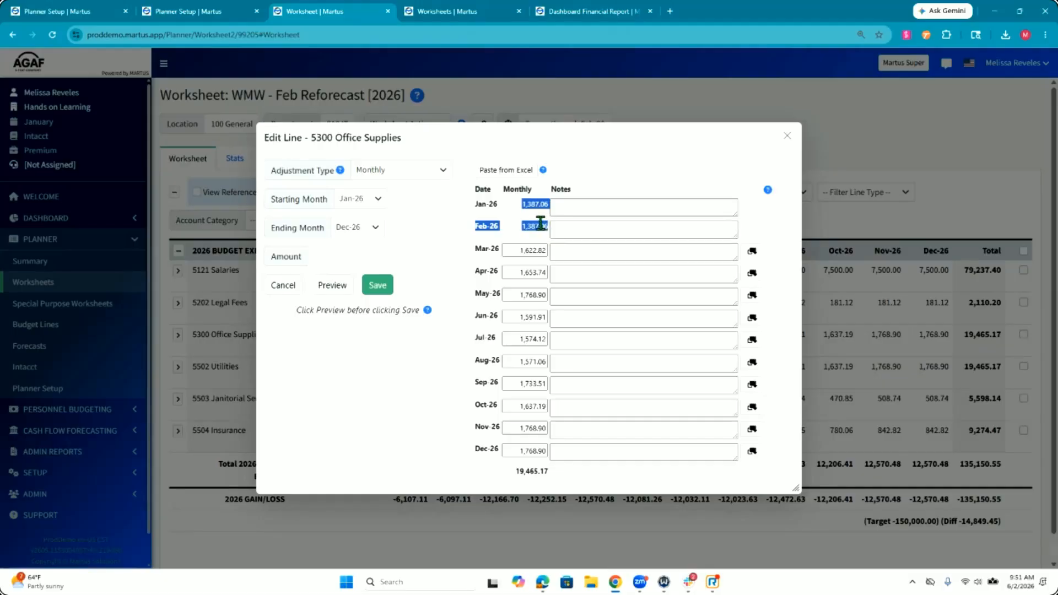
click(541, 223)
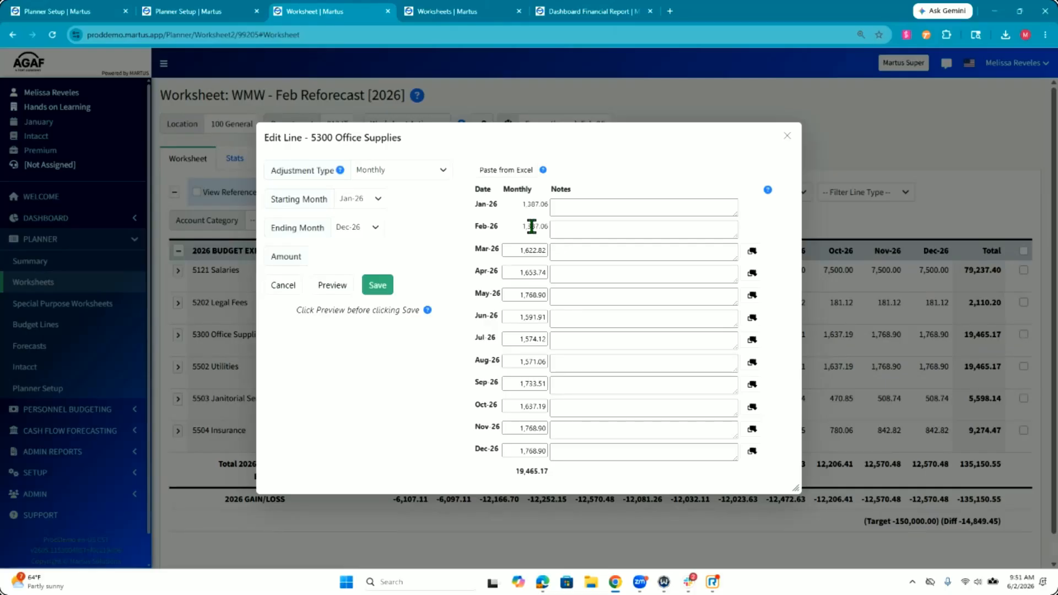
Step: Change the line's adjustment type to Reforecast Line and check its current annual total
click(418, 175)
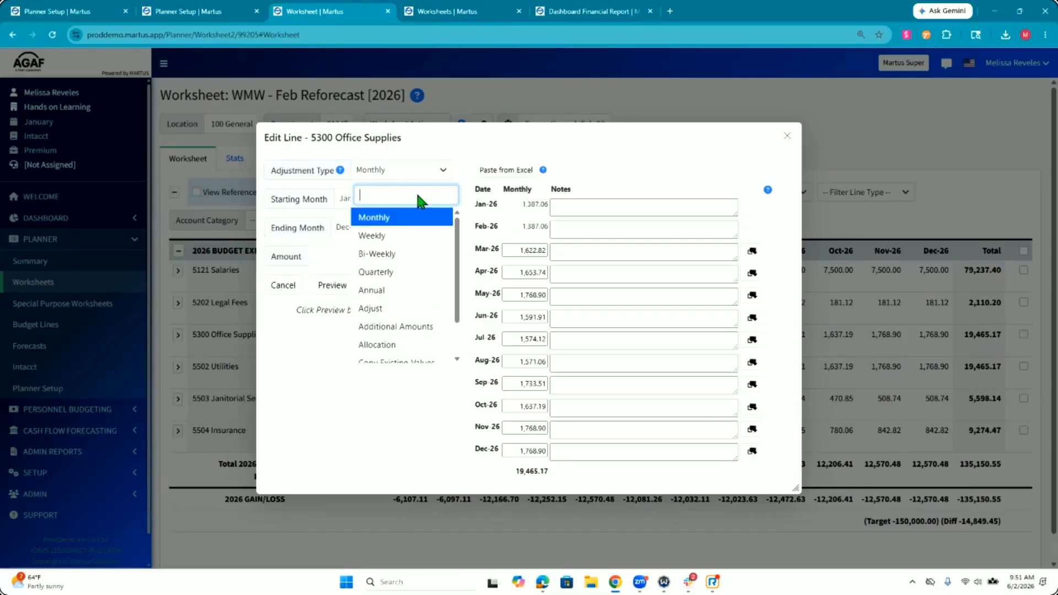
scroll(414, 290, down, 2)
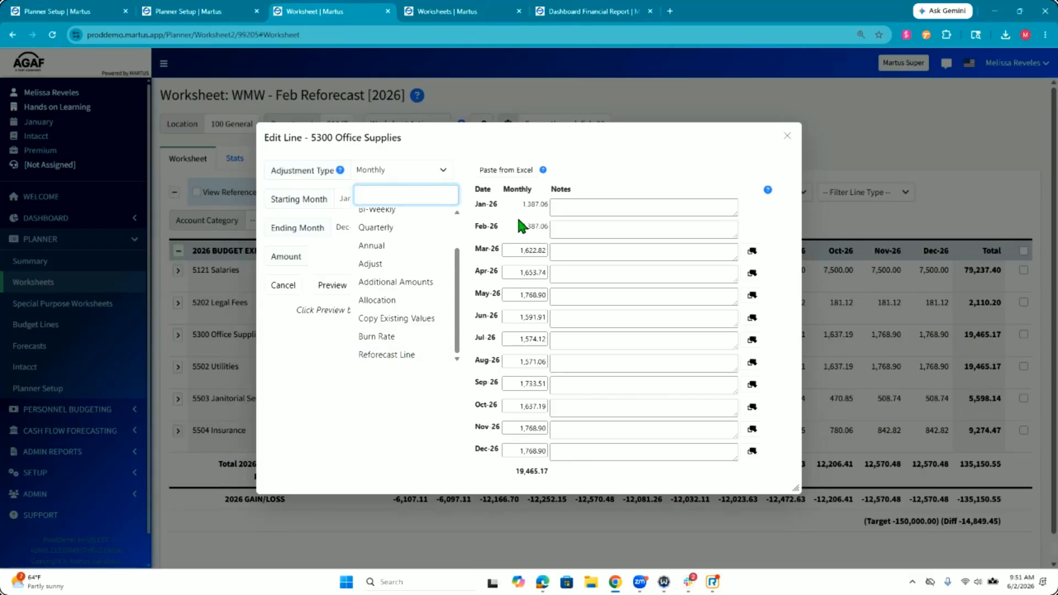
click(399, 356)
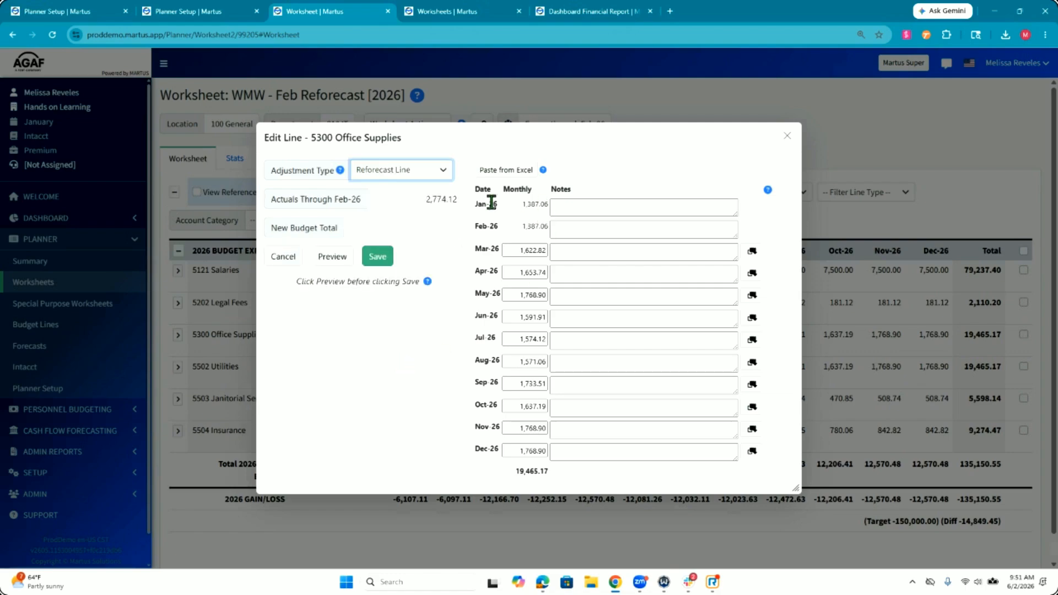
double_click(544, 472)
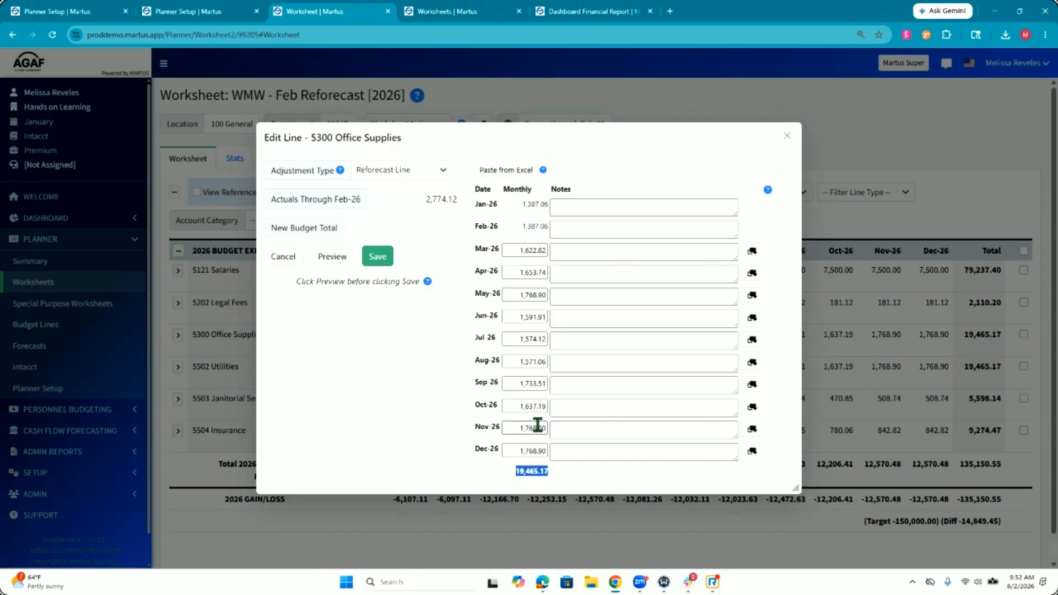
Step: Set the New Budget Total to 18,000 and preview the redistributed monthly amounts
click(440, 222)
text(18000)
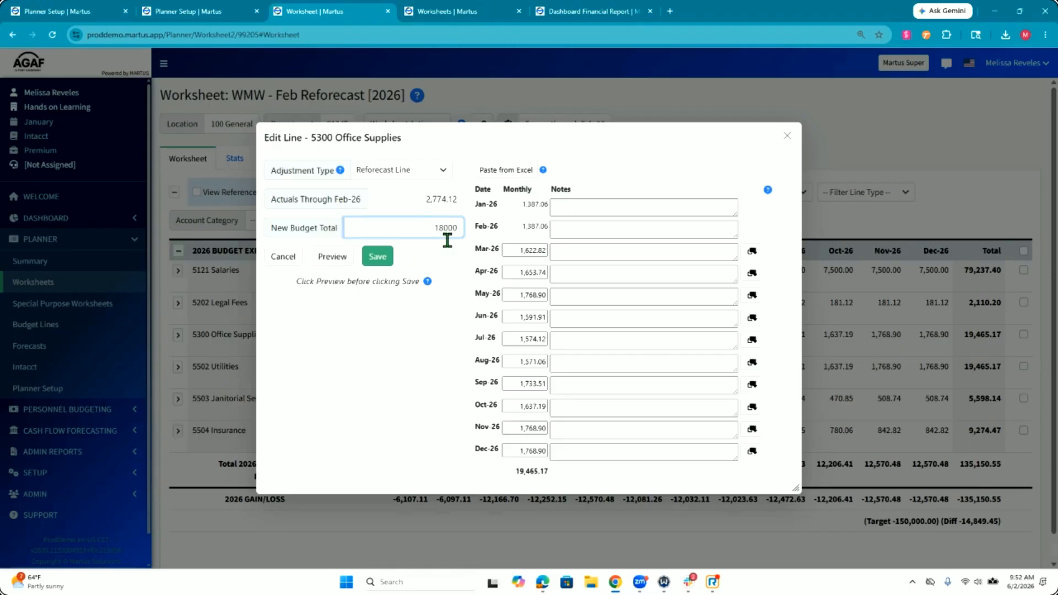
click(454, 309)
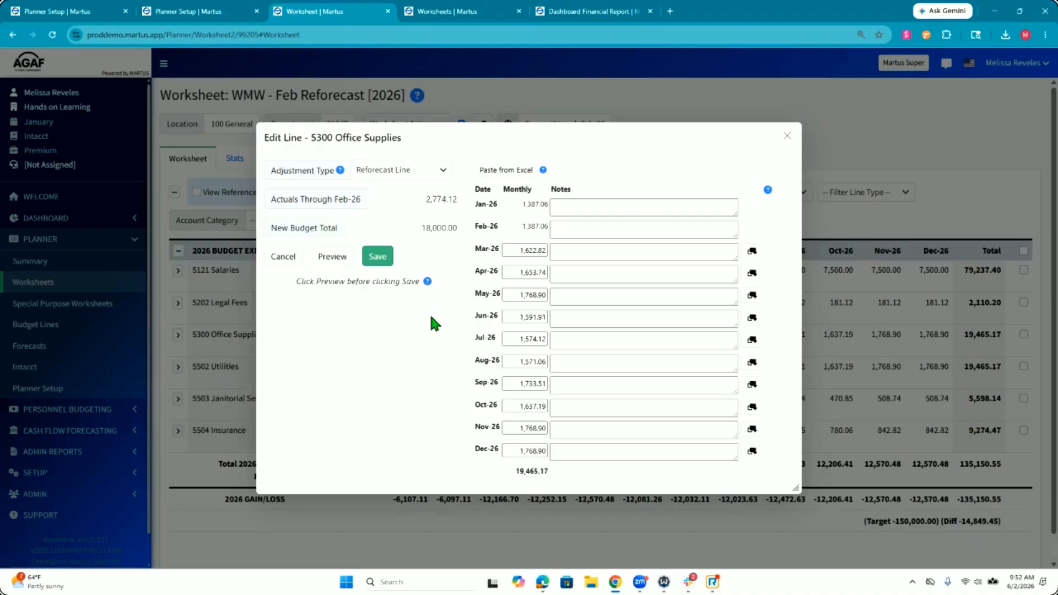
click(333, 256)
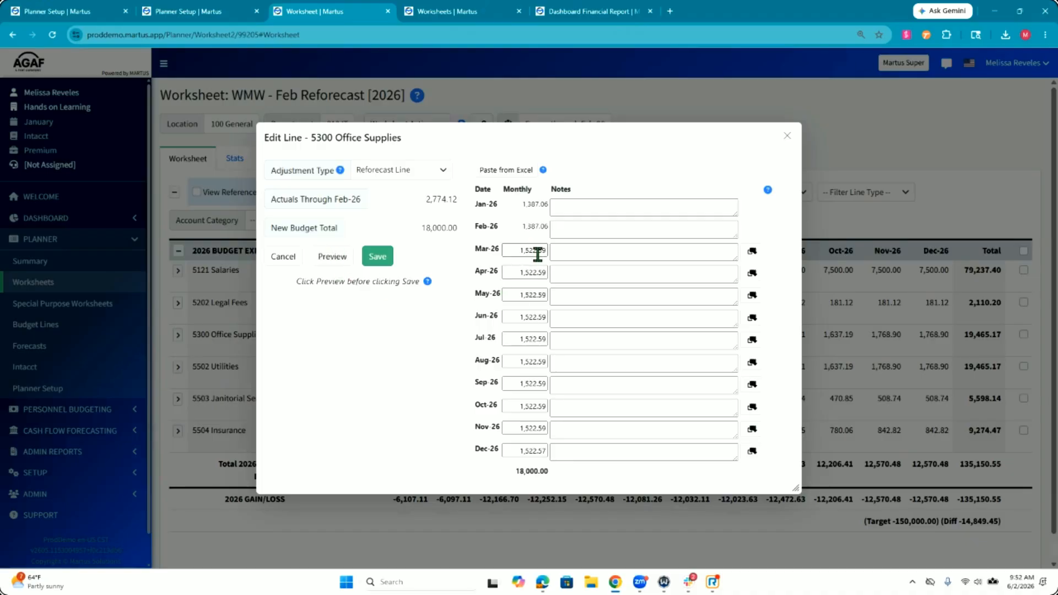
Step: Review the actuals through Feb-26, the Mar-26 amount and the line total, and save the Office Supplies reforecast
double_click(439, 198)
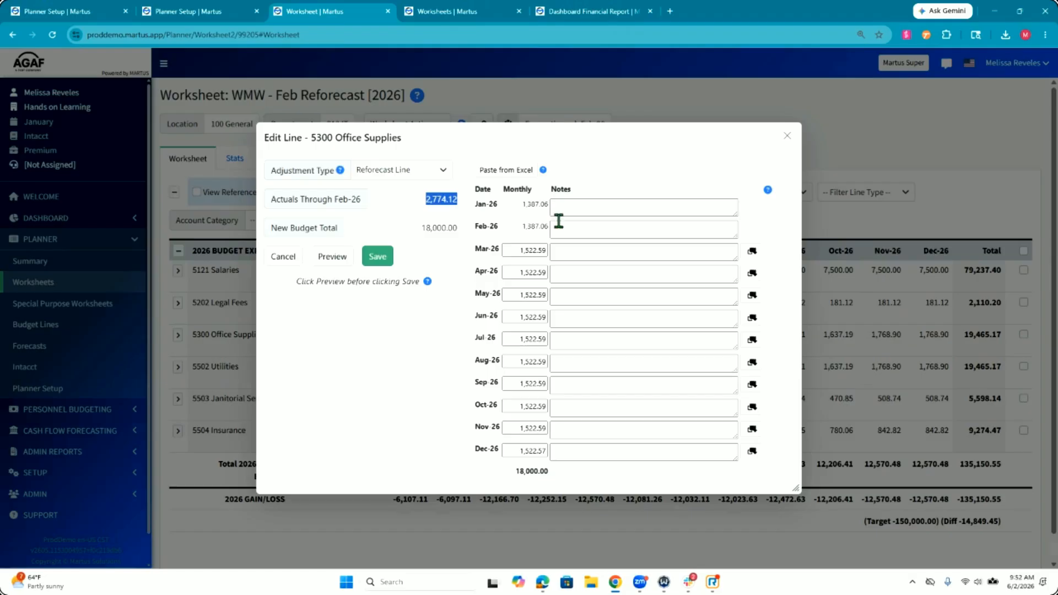
click(451, 234)
click(452, 258)
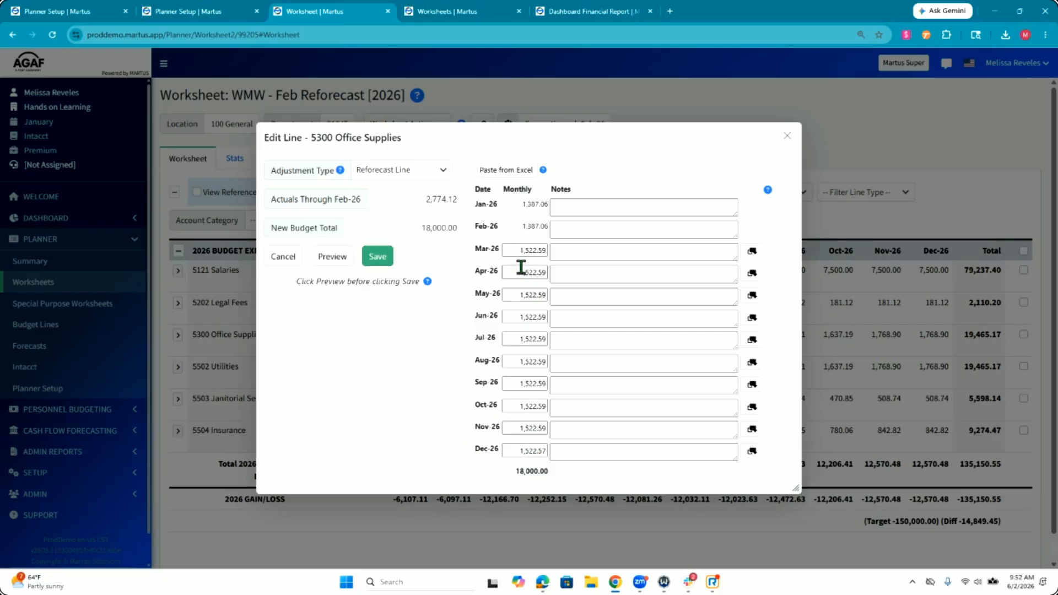
drag(519, 250, 550, 250)
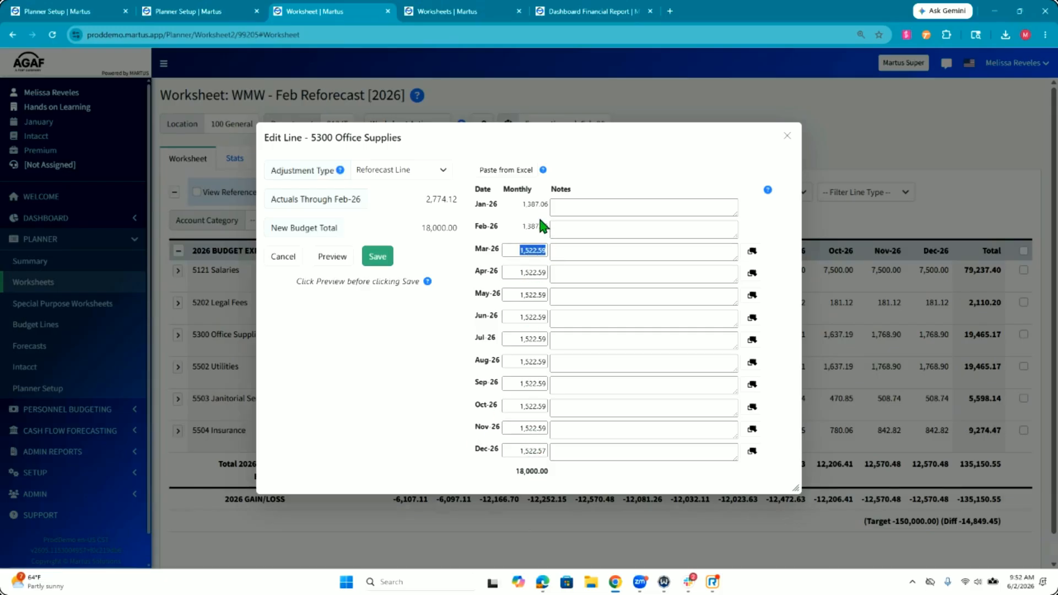
click(452, 431)
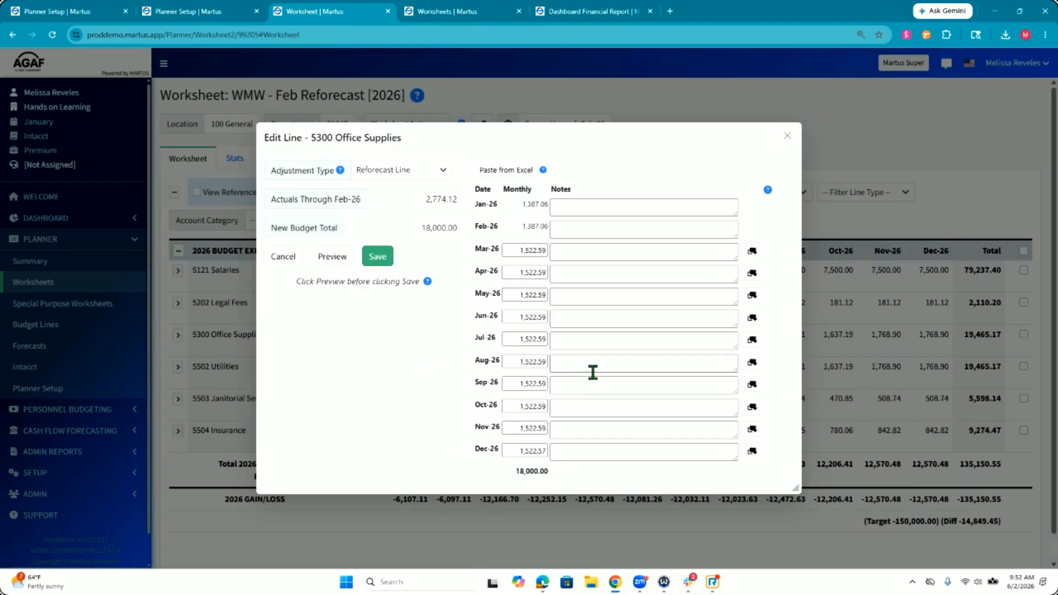
double_click(525, 473)
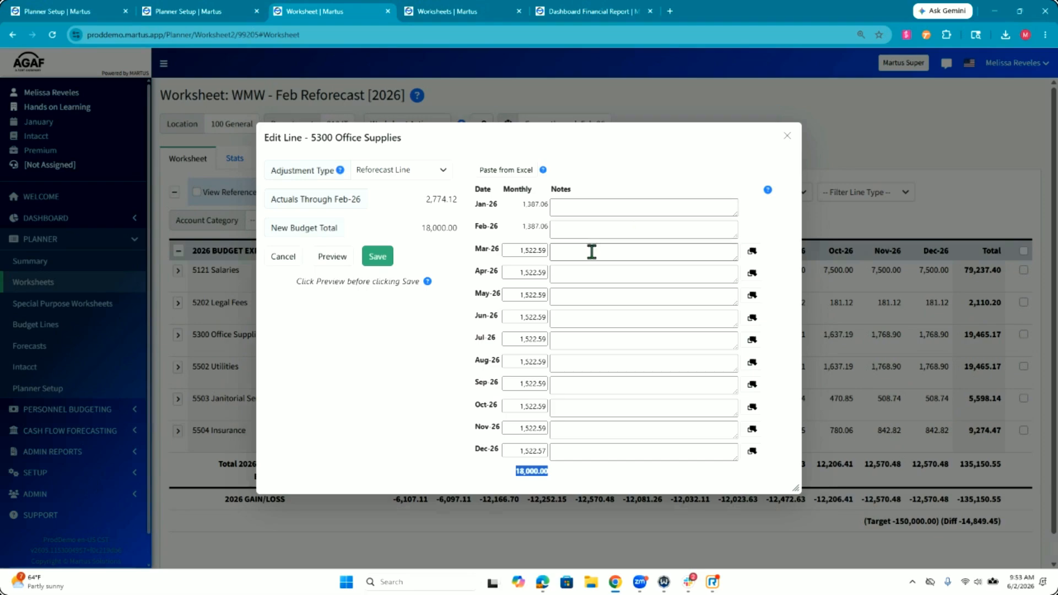
click(373, 269)
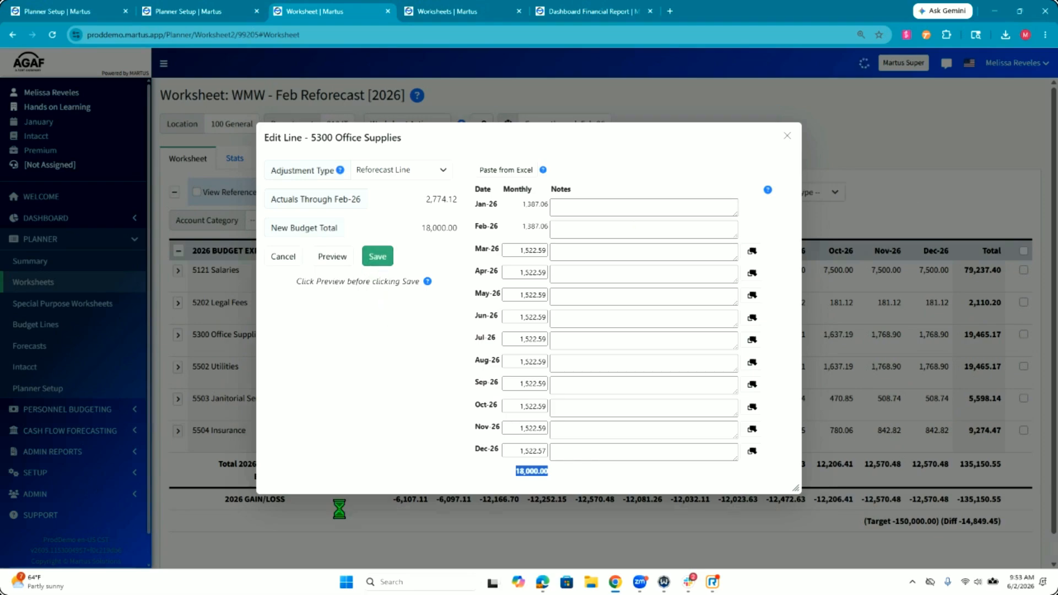